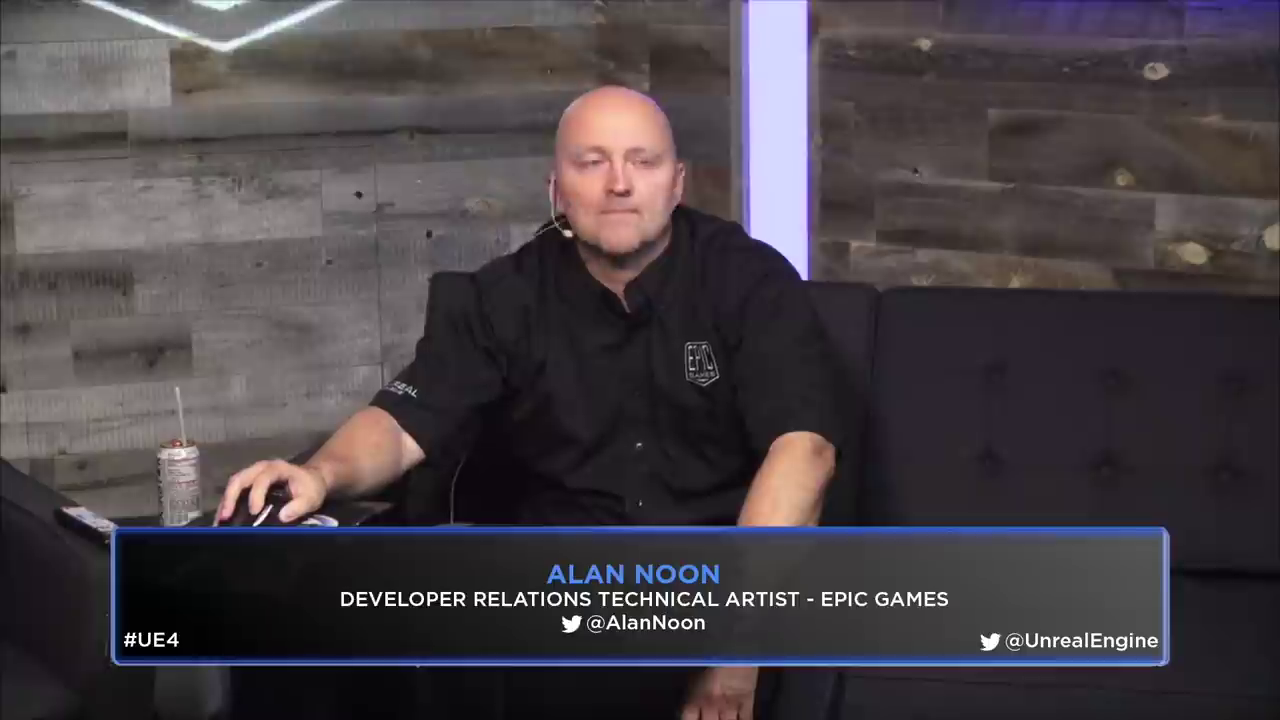
Open the Unreal Engine Forums and scroll down to the Events section.
drag(456, 148, 454, 130)
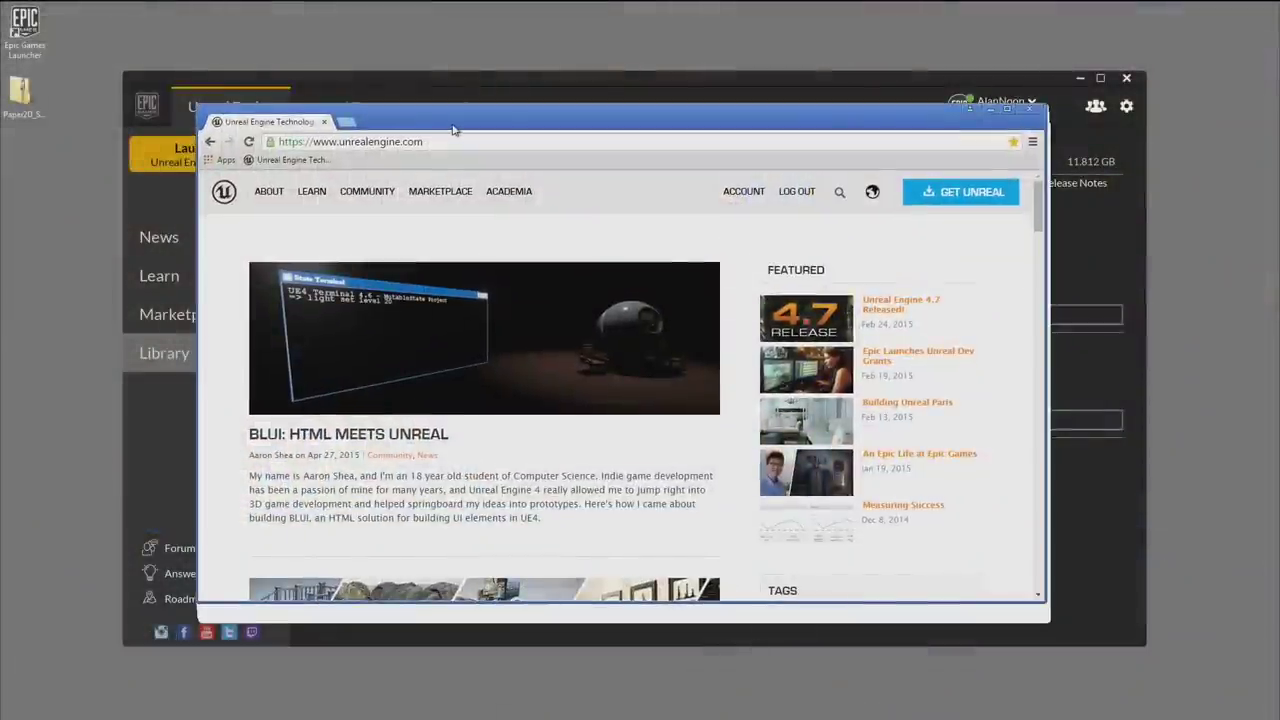
mouse_move(367, 198)
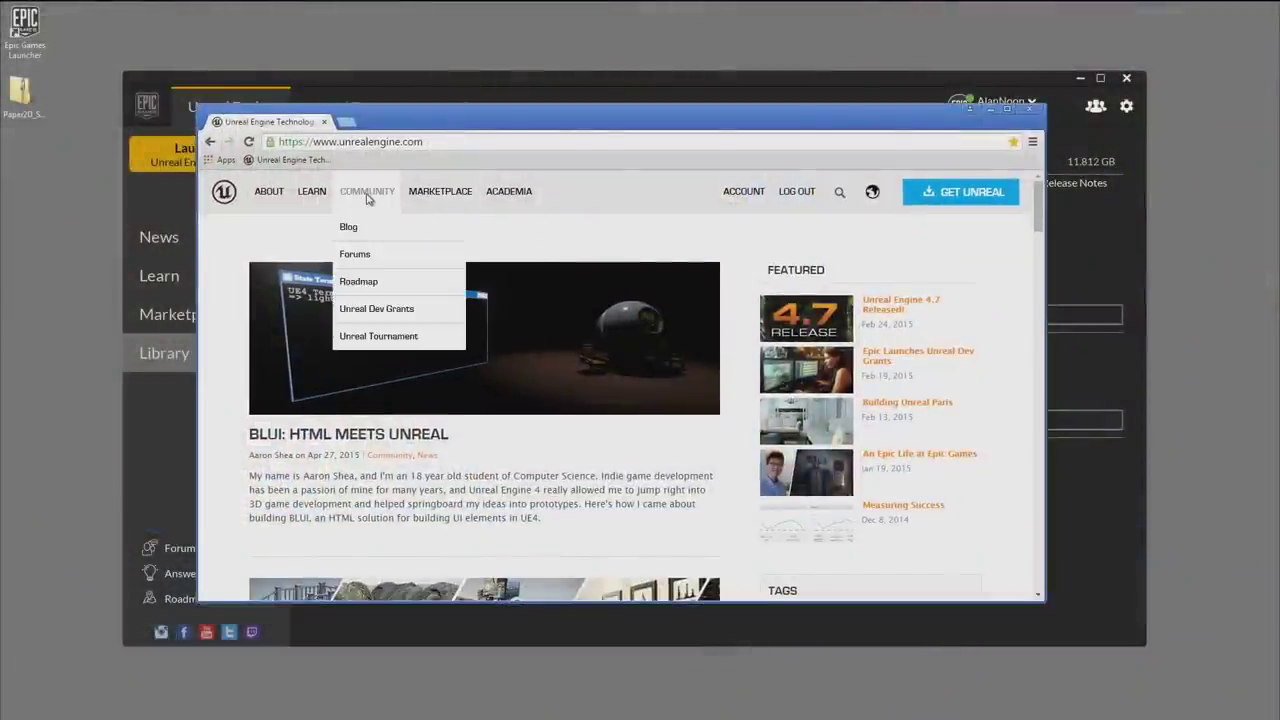
click(364, 256)
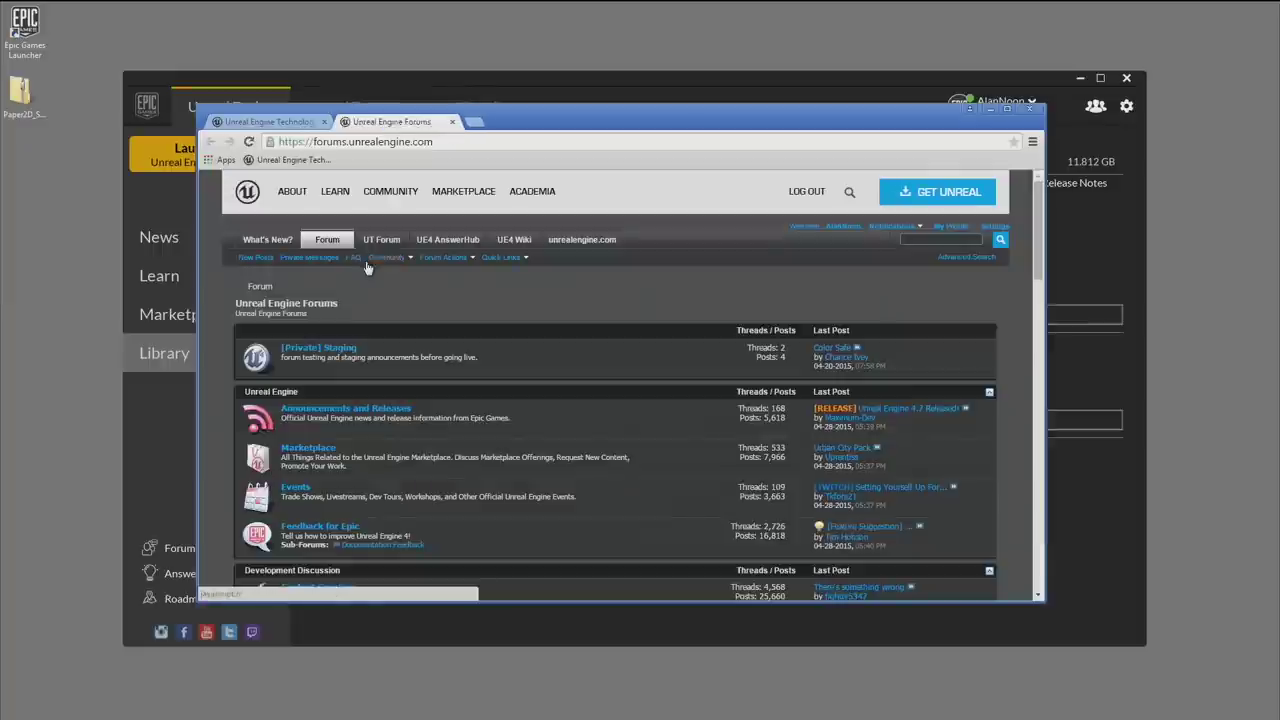
scroll(344, 373, down, 2)
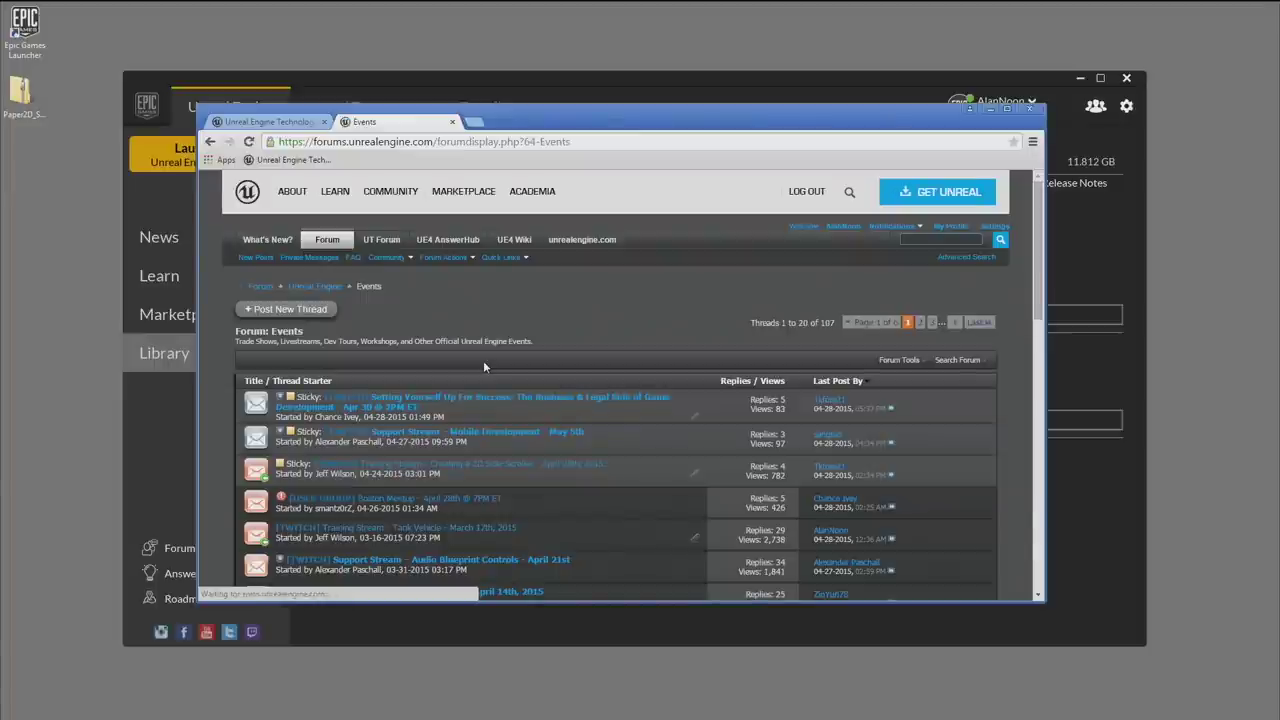
scroll(504, 498, down, 1)
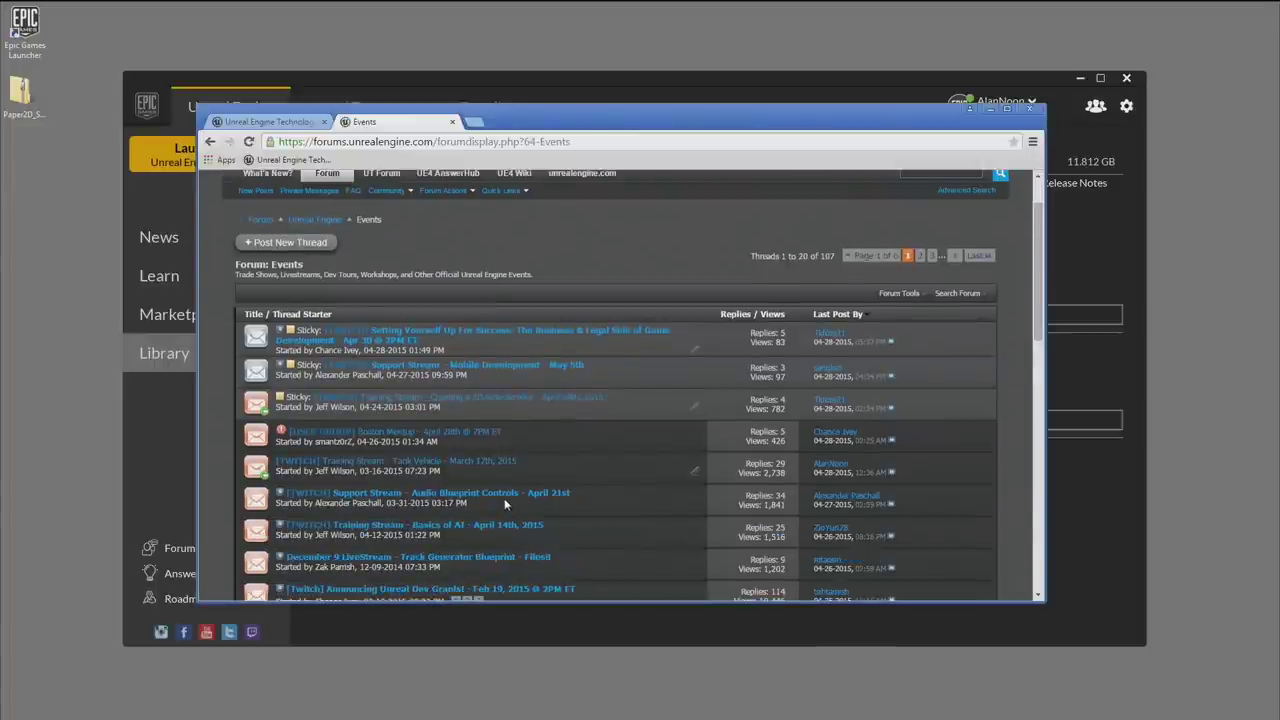
Open the Creating a 2D Side-Scroller training thread, scroll to the art pack post, and minimize Chrome.
click(480, 403)
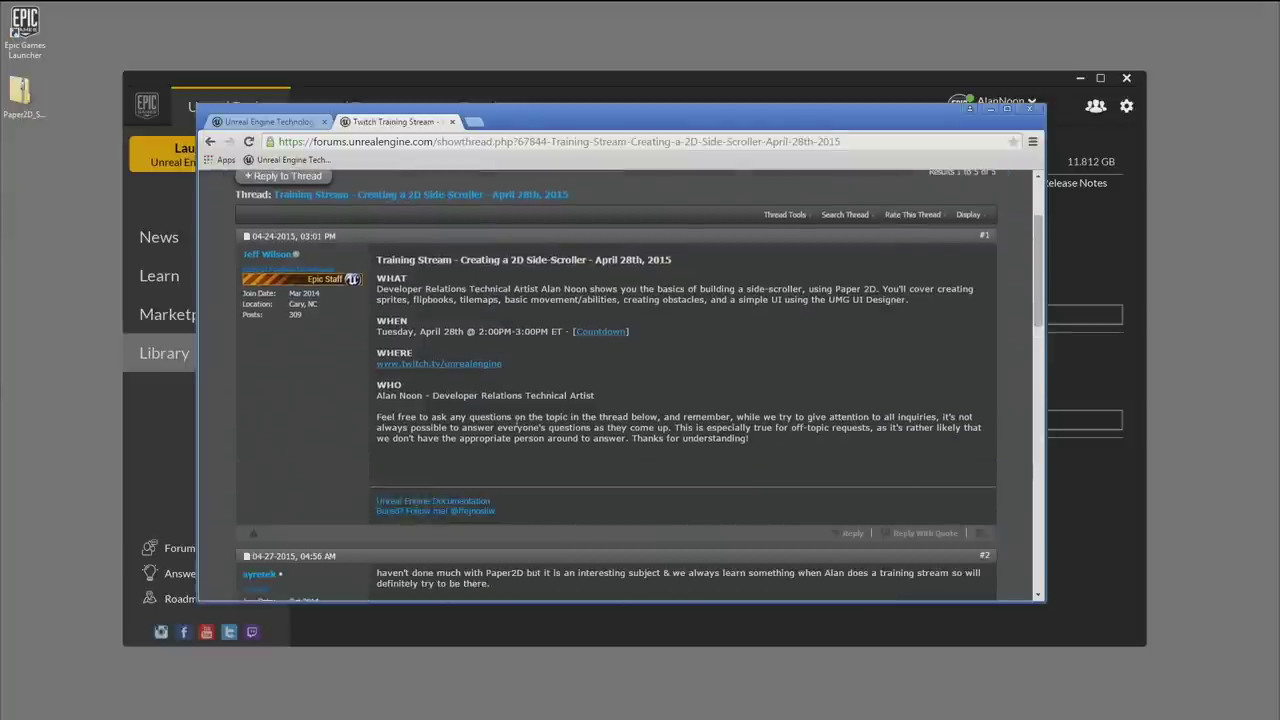
scroll(510, 415, down, 6)
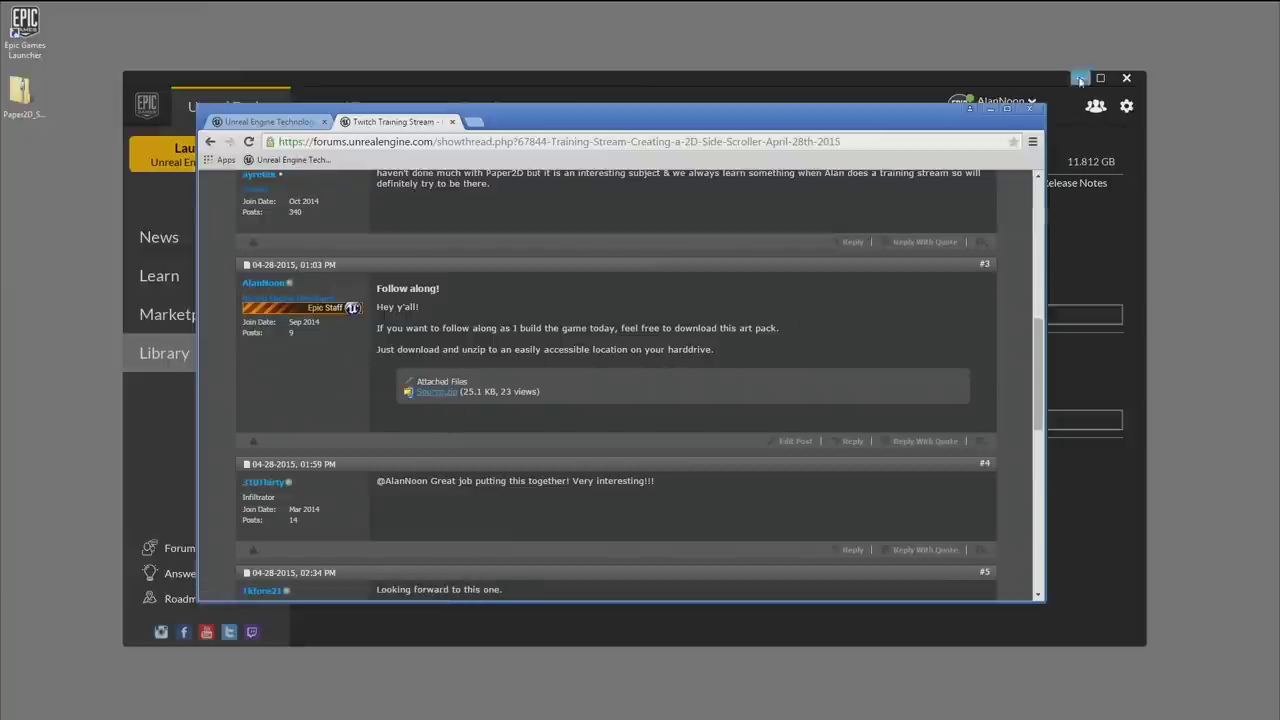
click(969, 108)
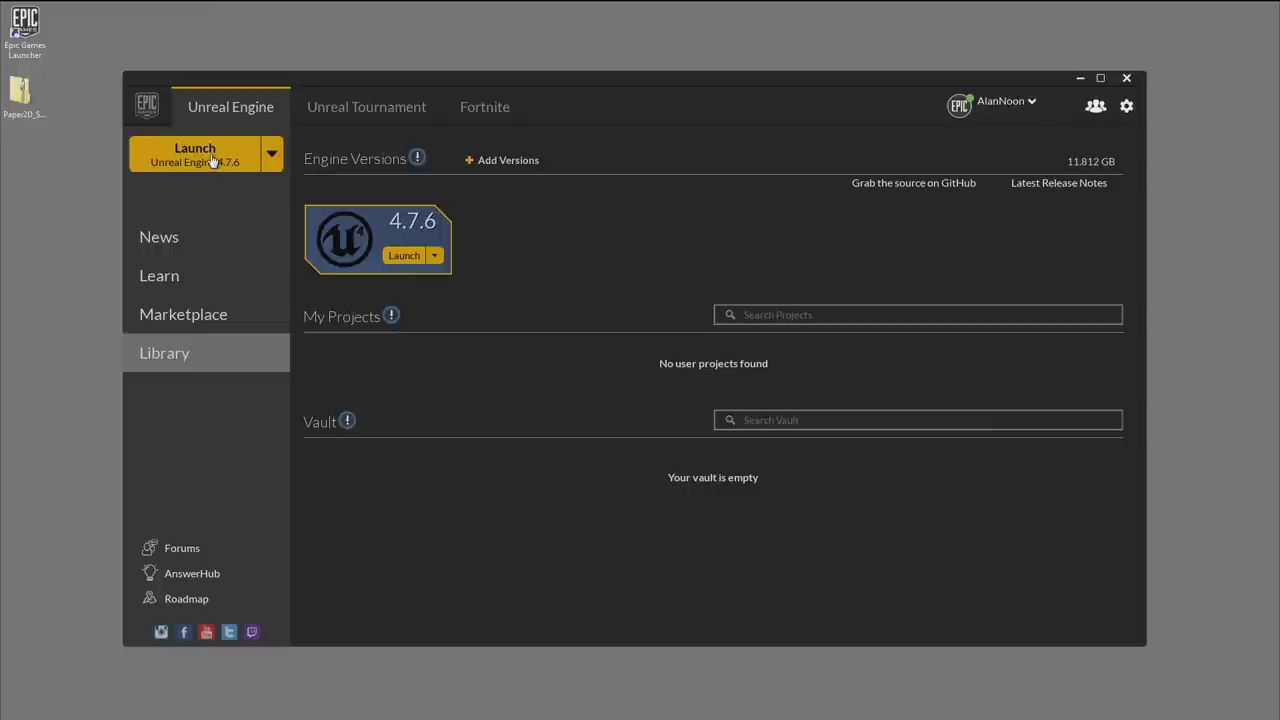
Launch Unreal Engine 4.7.6 and create a Blueprint 2D Side Scroller project 'Demo' in Projects, without starter content.
click(213, 160)
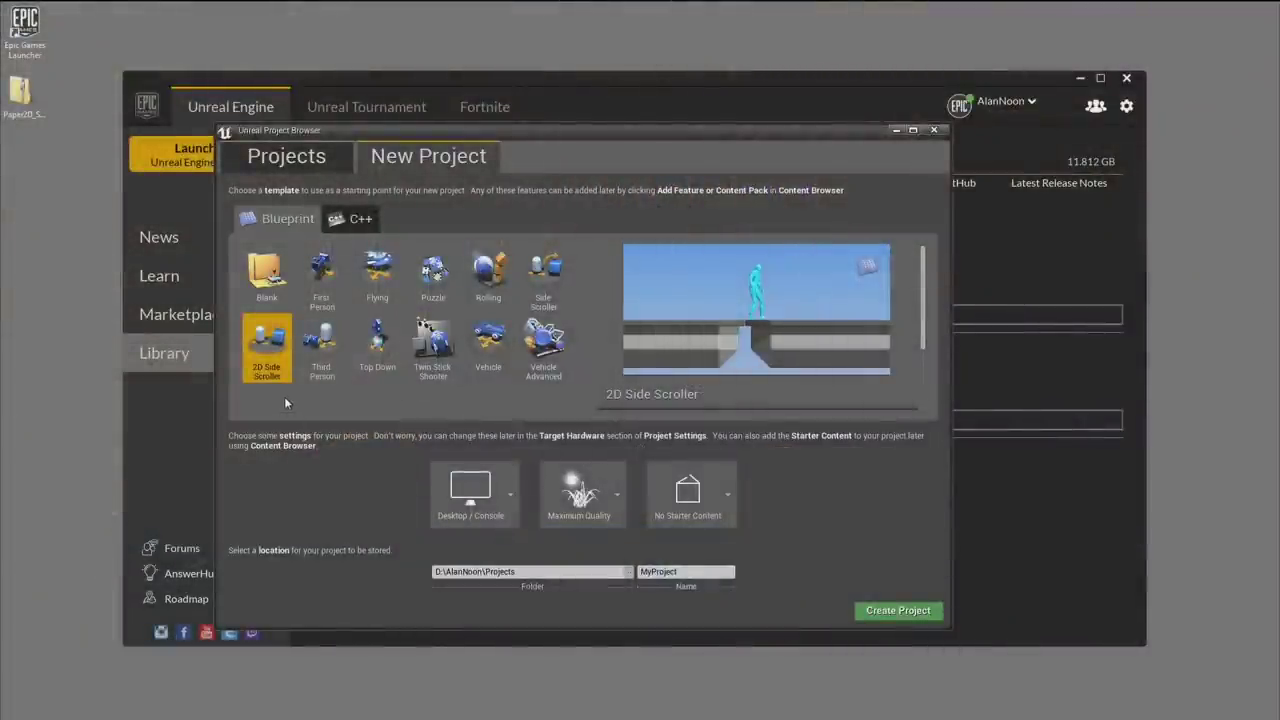
click(629, 572)
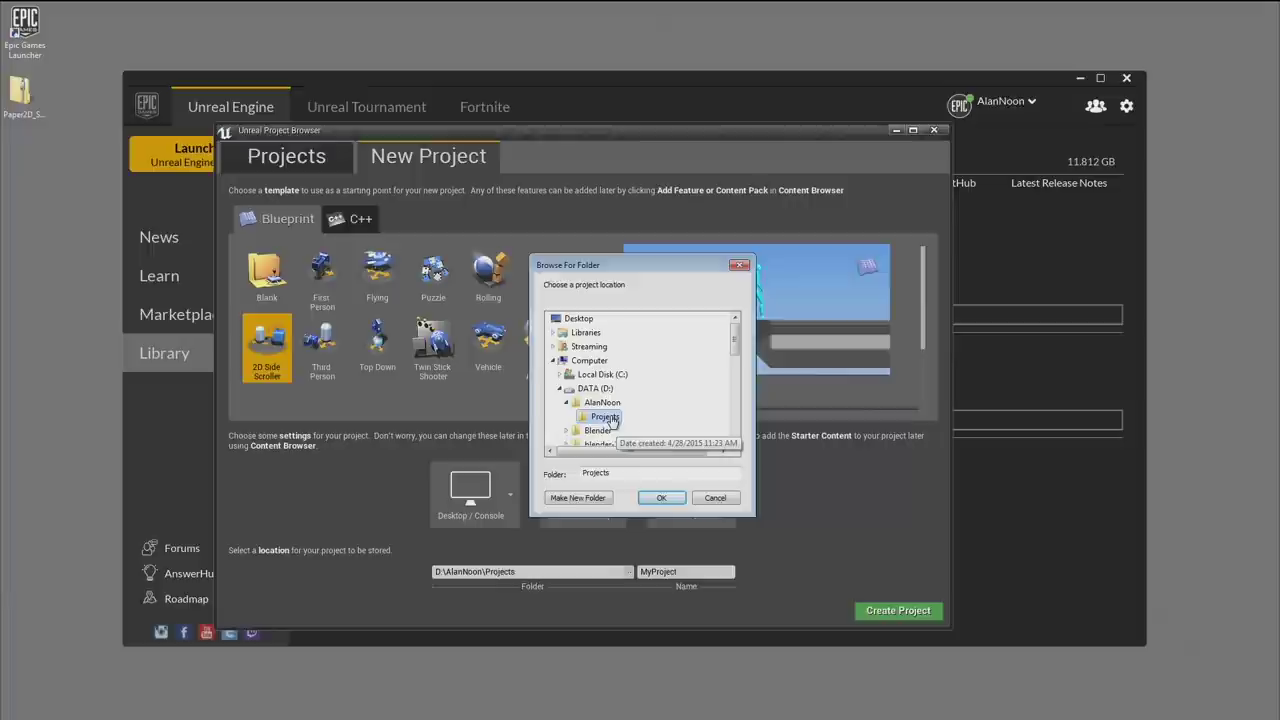
click(659, 499)
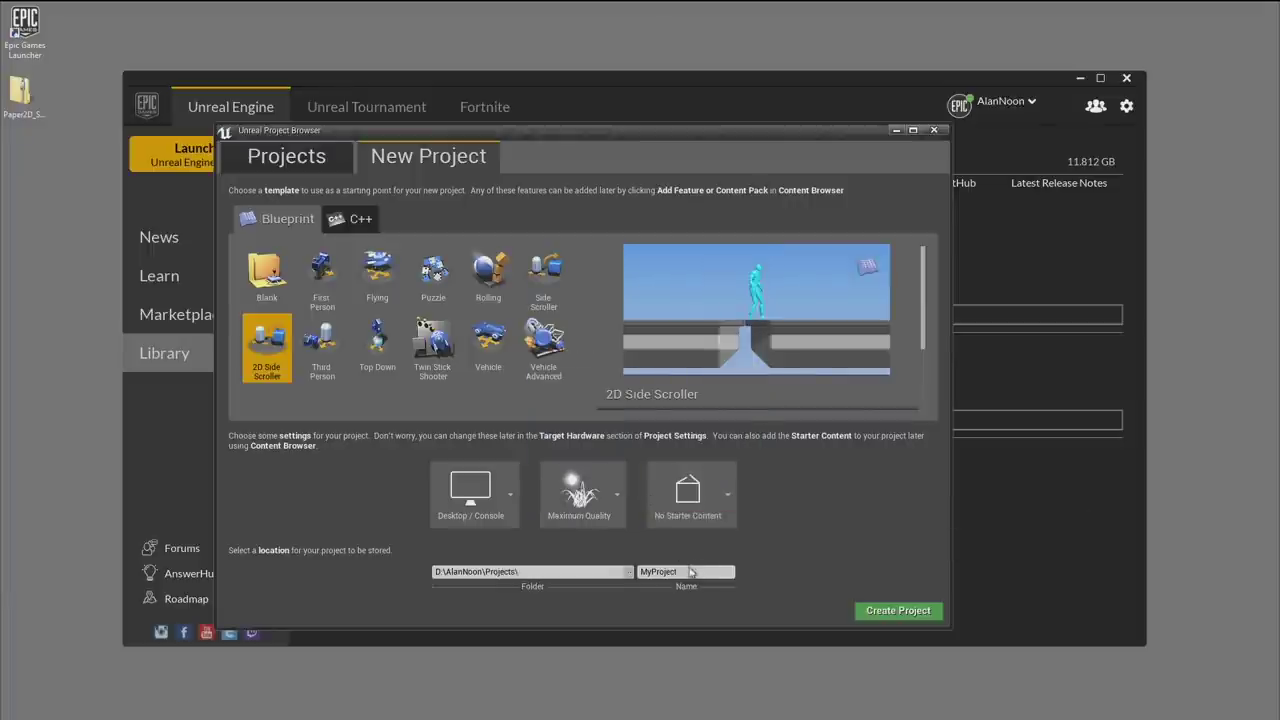
text(Demo)
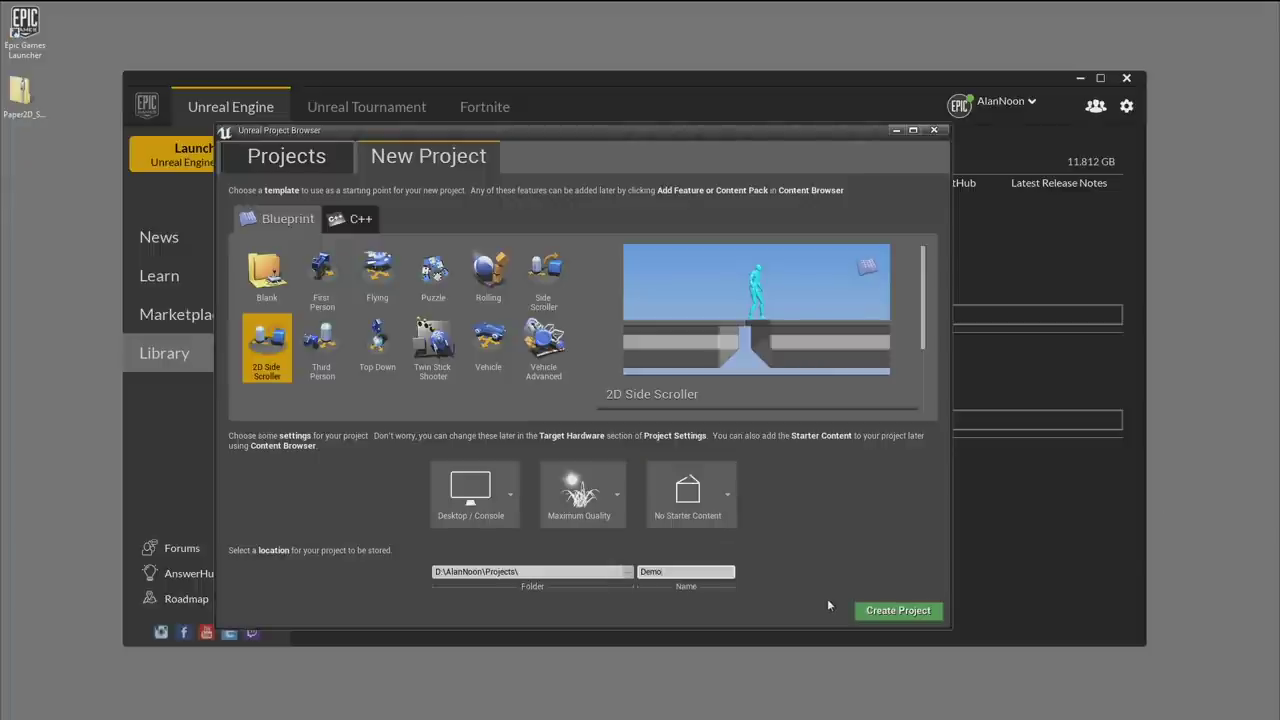
click(690, 495)
click(691, 557)
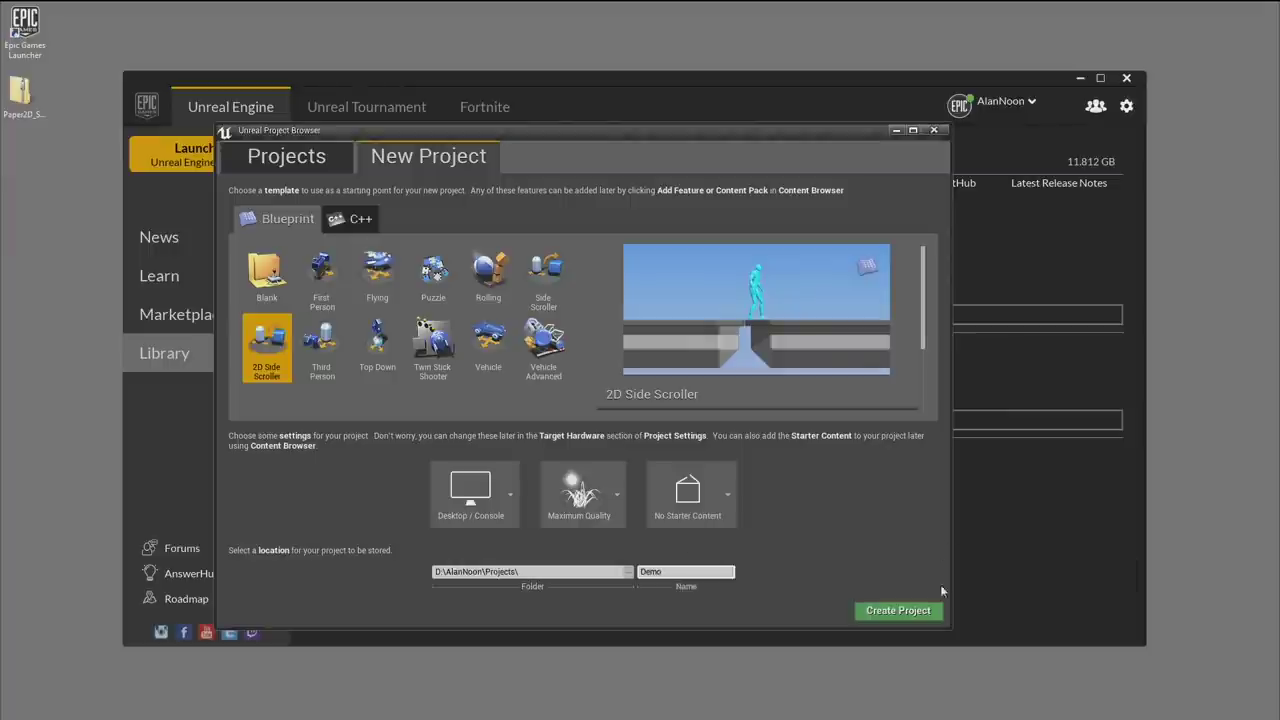
click(890, 609)
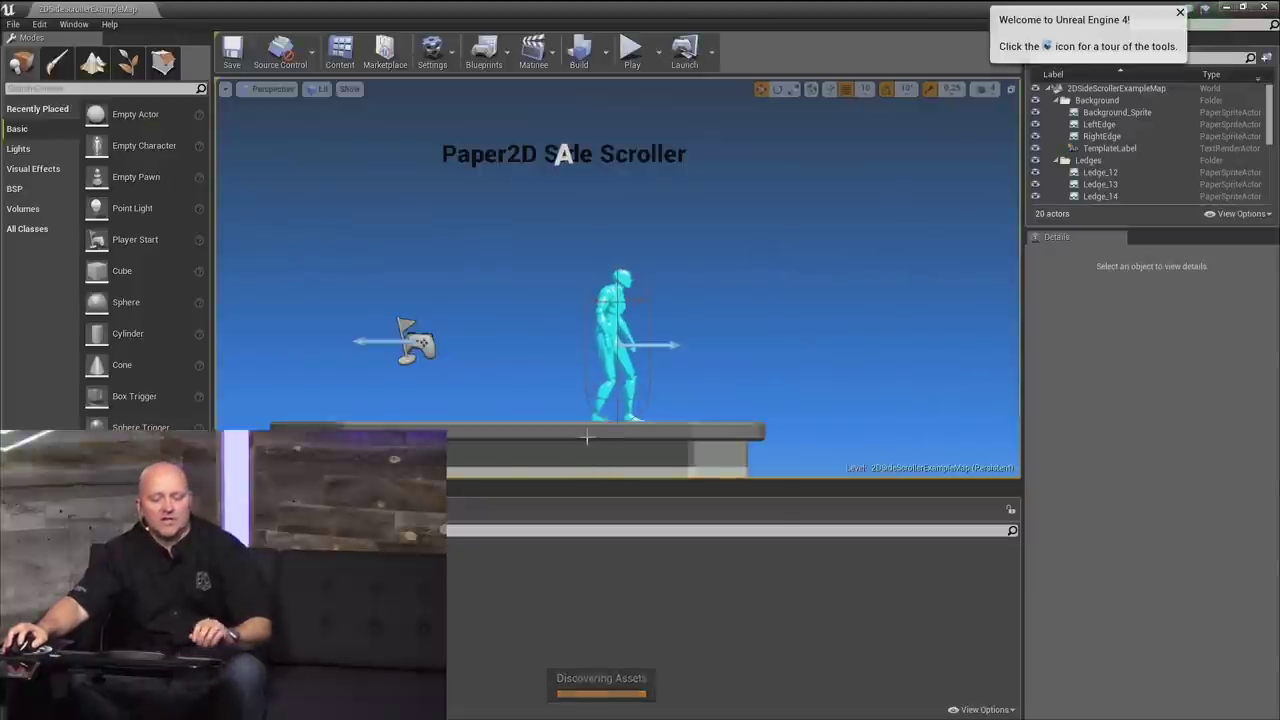
Playtest the template as a Standalone Game, running right and jumping, then exit and open the Blueprints folder.
click(658, 52)
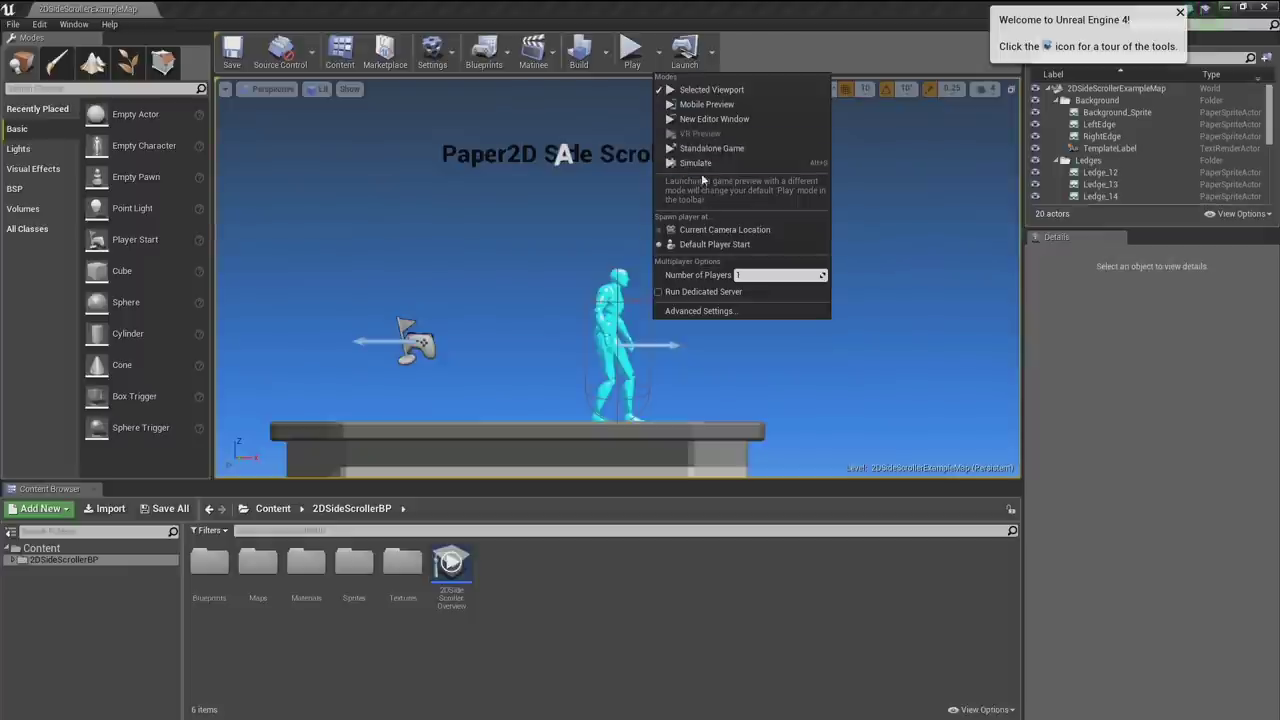
click(716, 124)
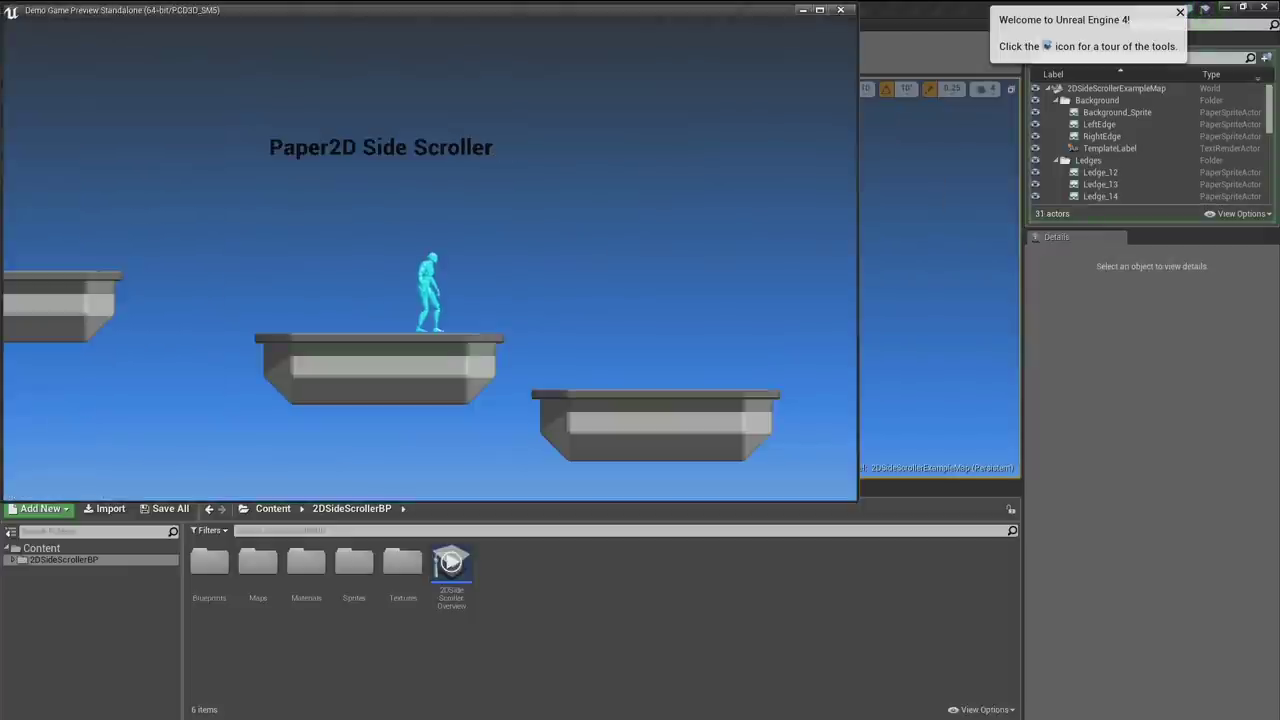
key(Right)
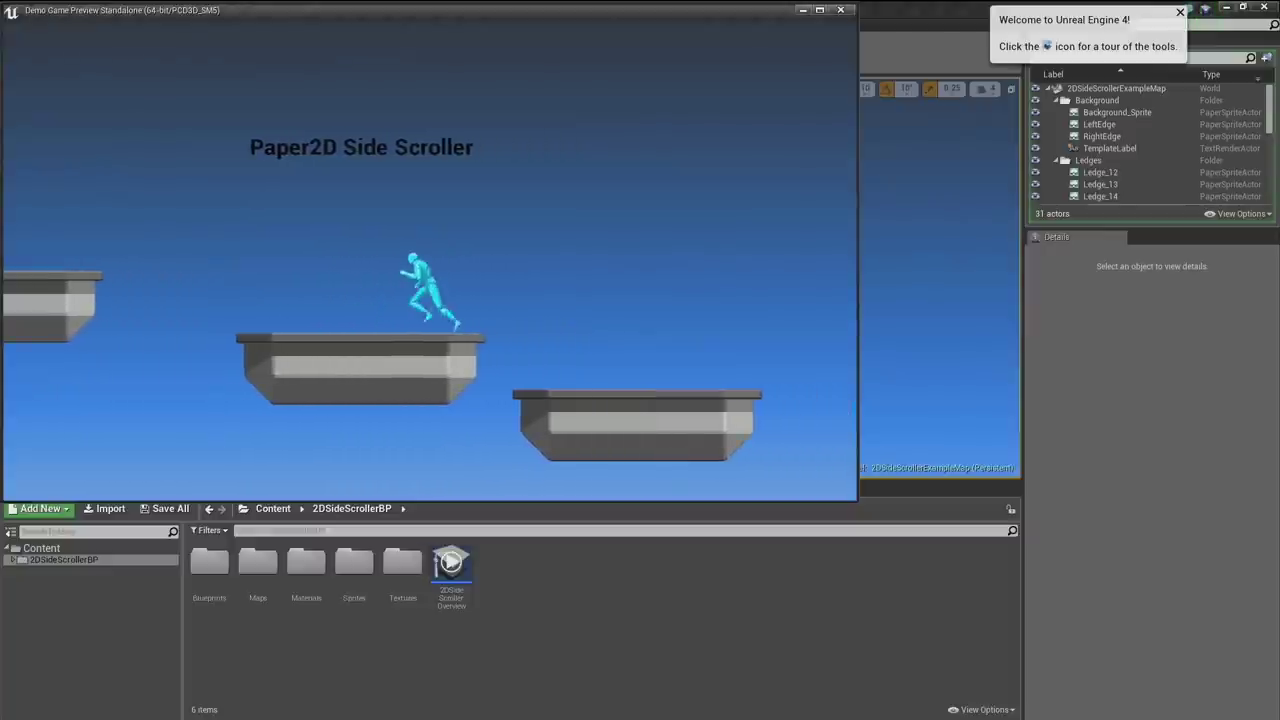
key(space)
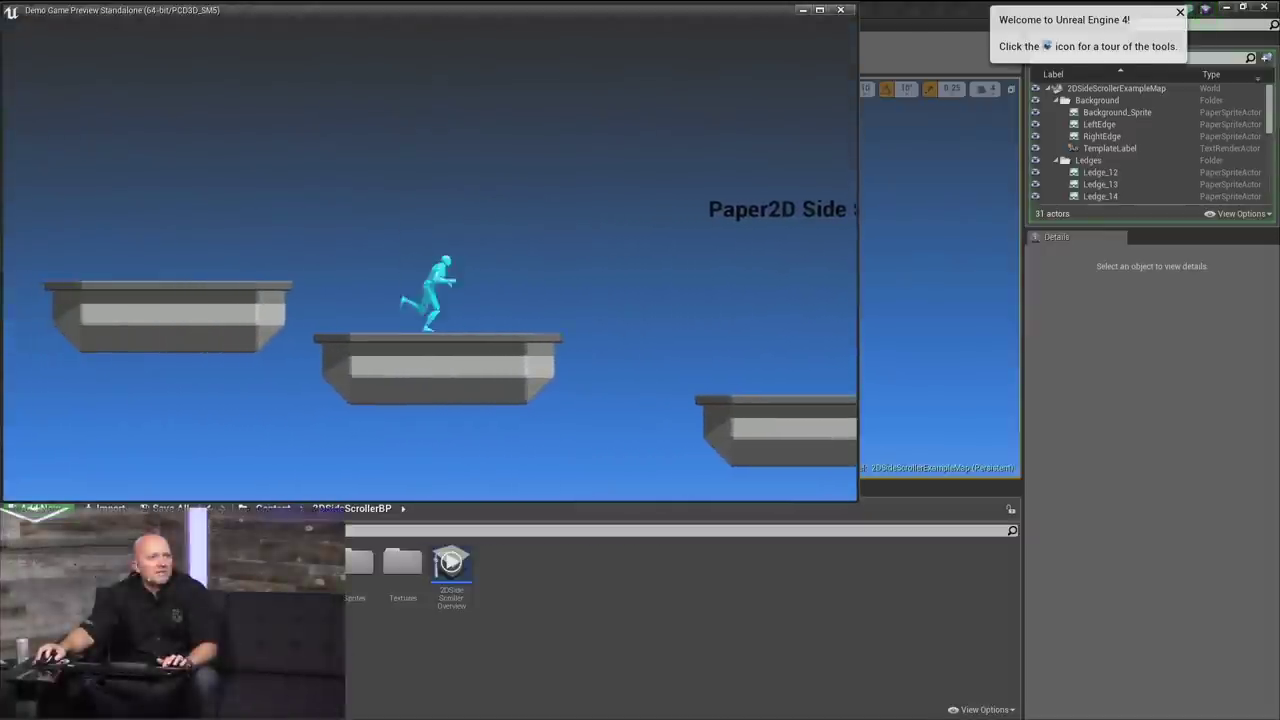
key(space)
key(Right)
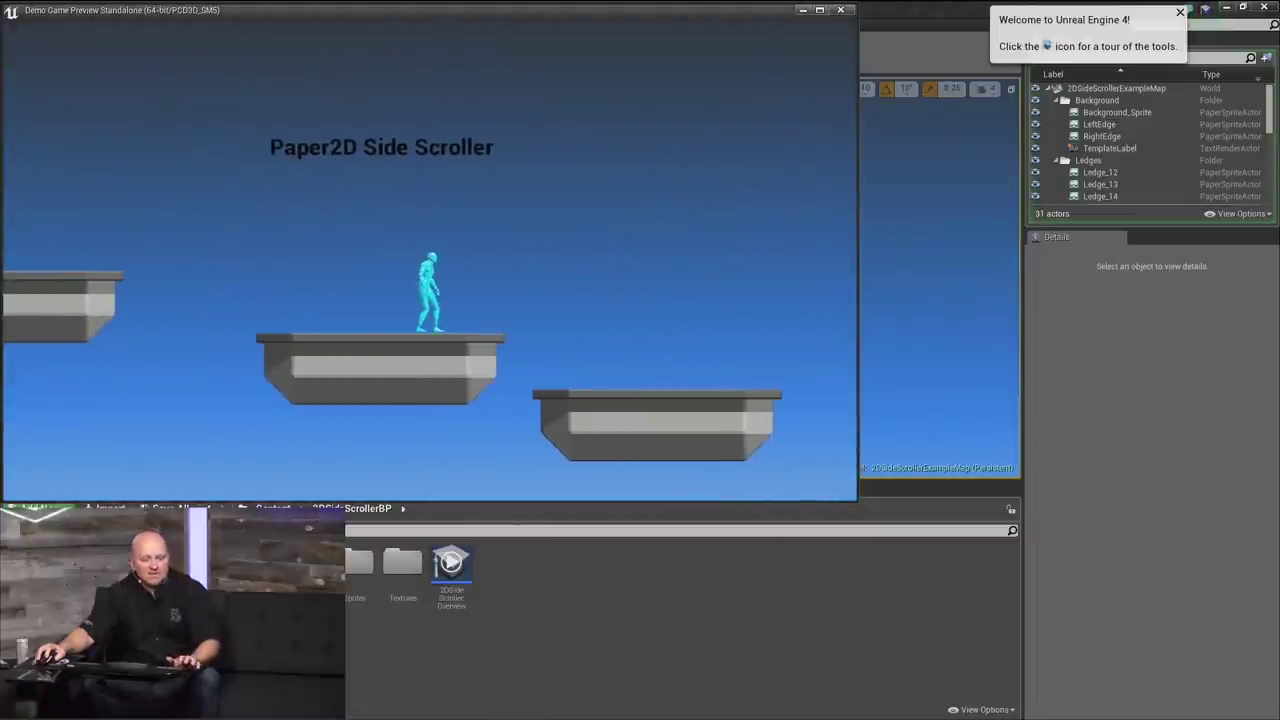
key(Escape)
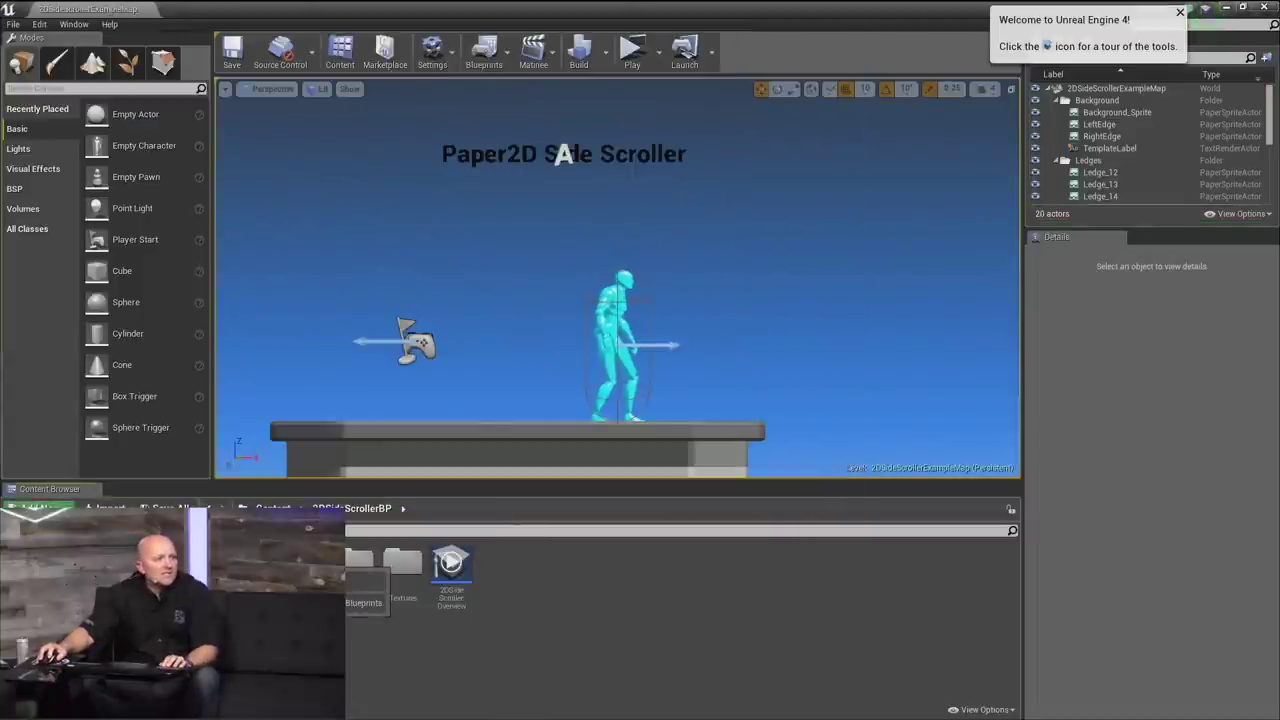
double_click(362, 575)
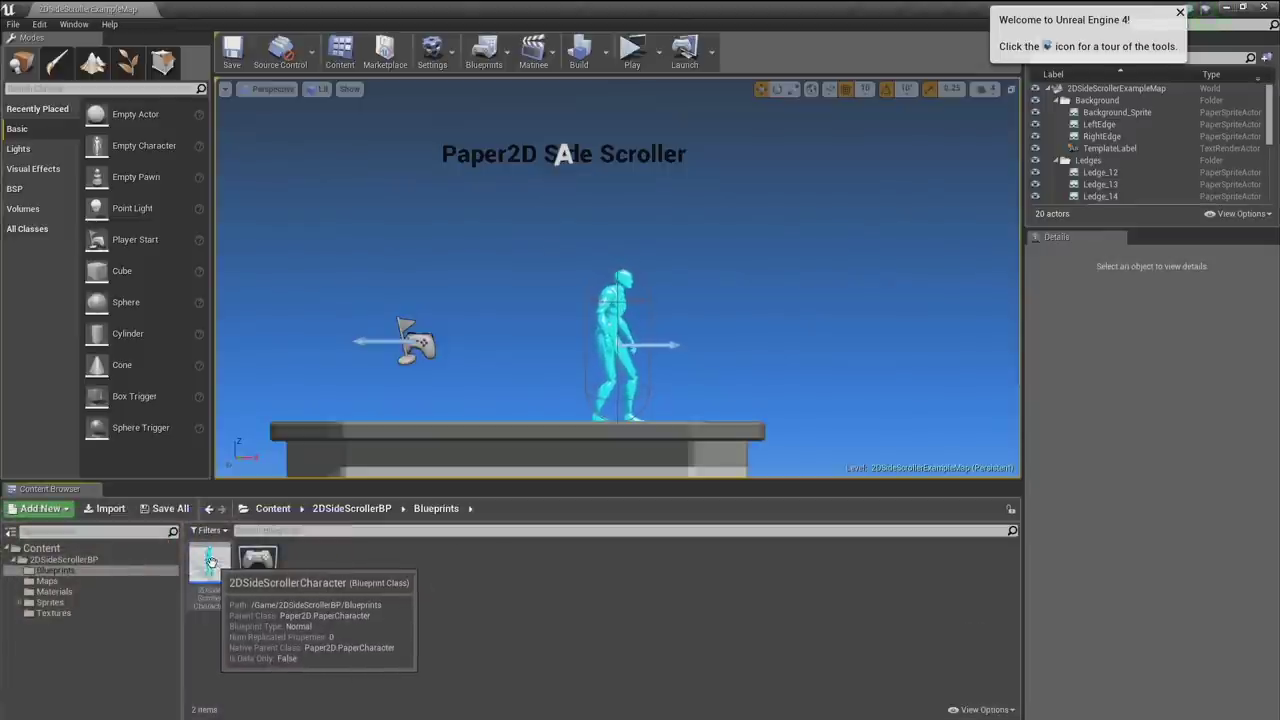
Open the 2DSideScrollerCharacter blueprint and inspect its Capsule, Arrow and Sprite components in the Viewport.
double_click(210, 568)
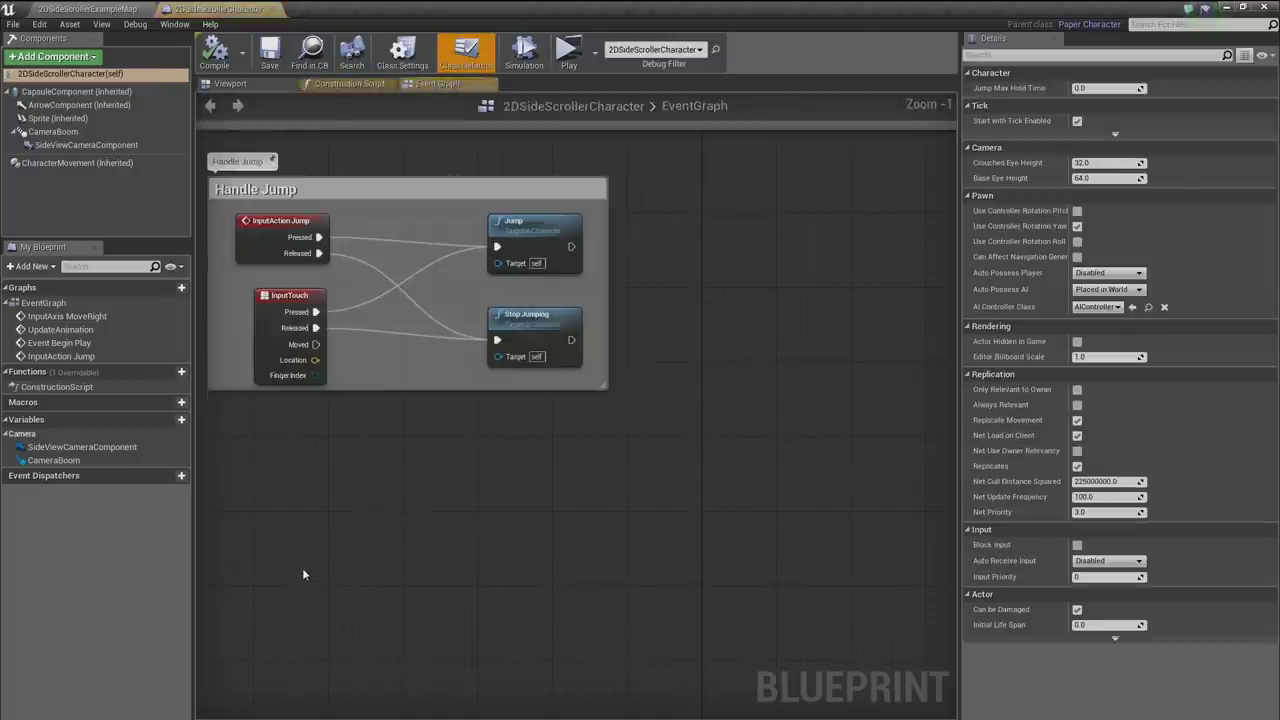
click(224, 84)
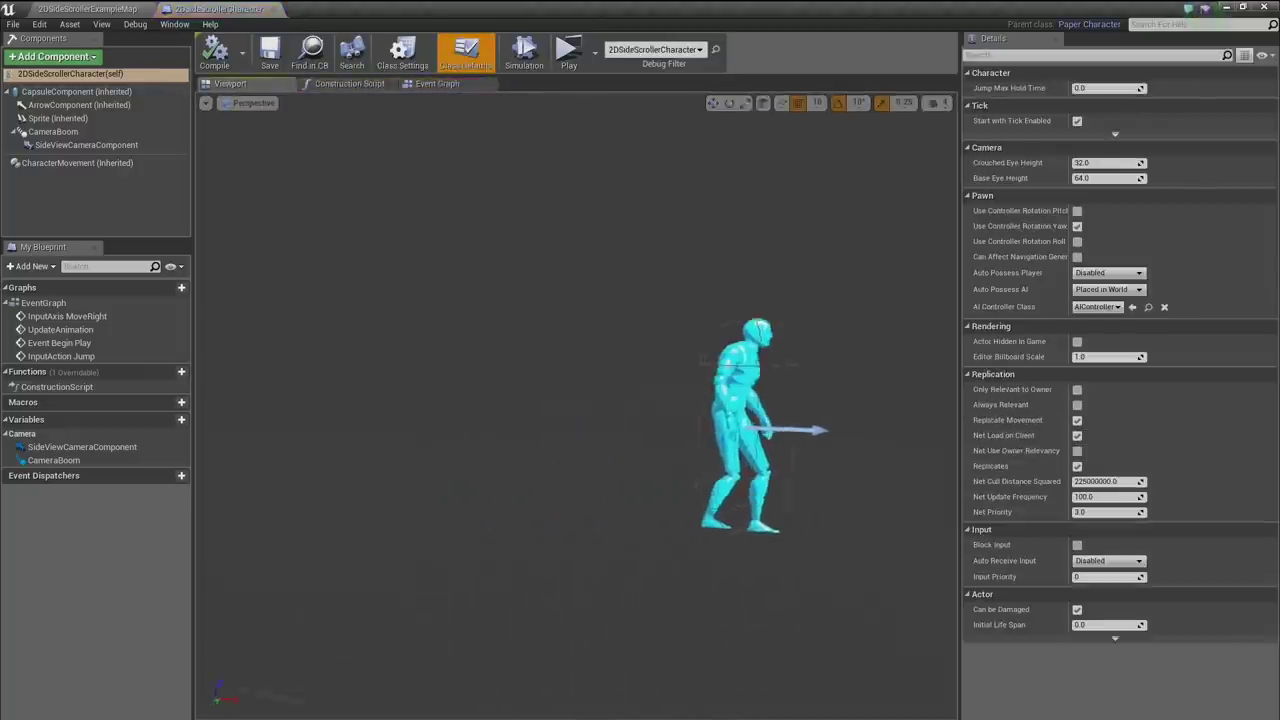
click(74, 92)
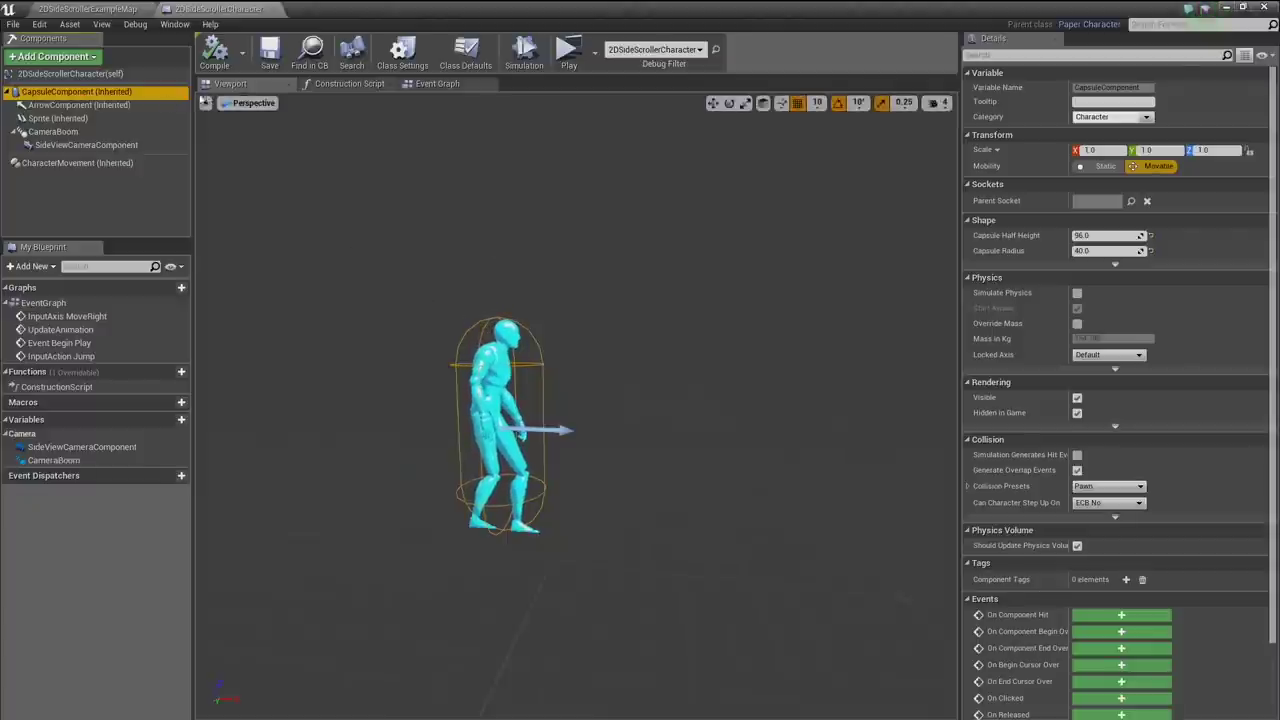
click(62, 106)
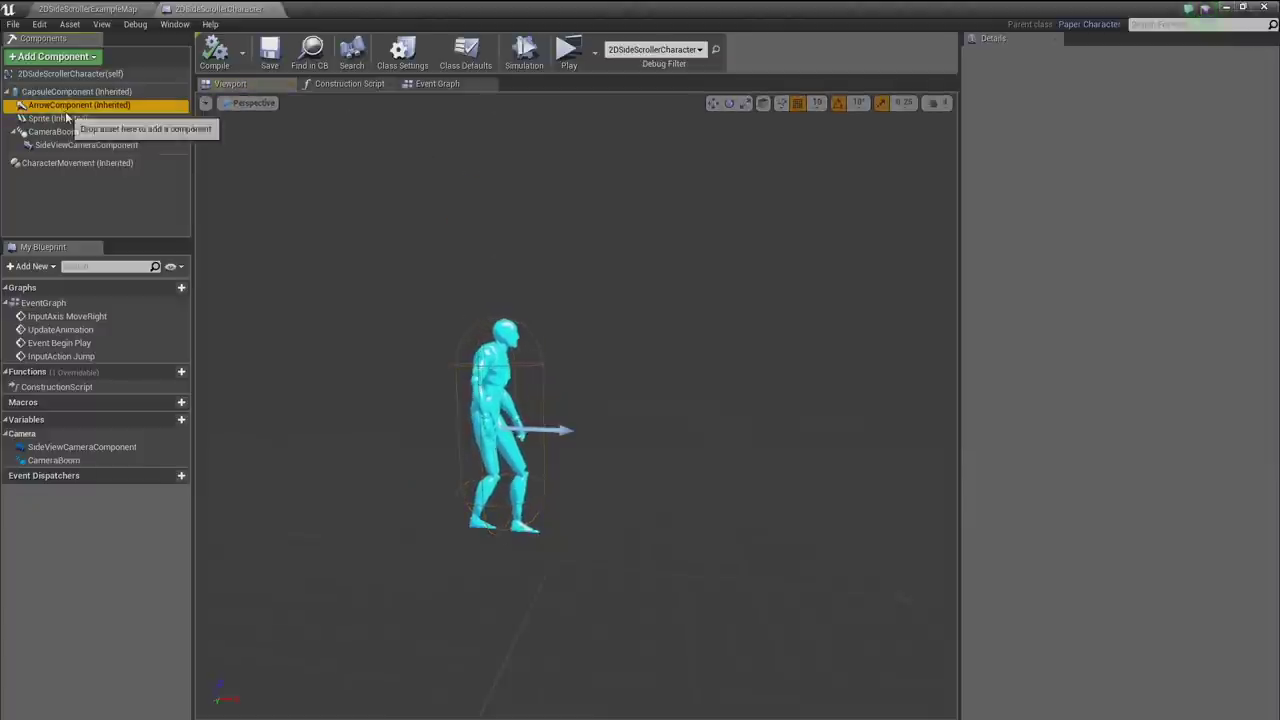
click(63, 119)
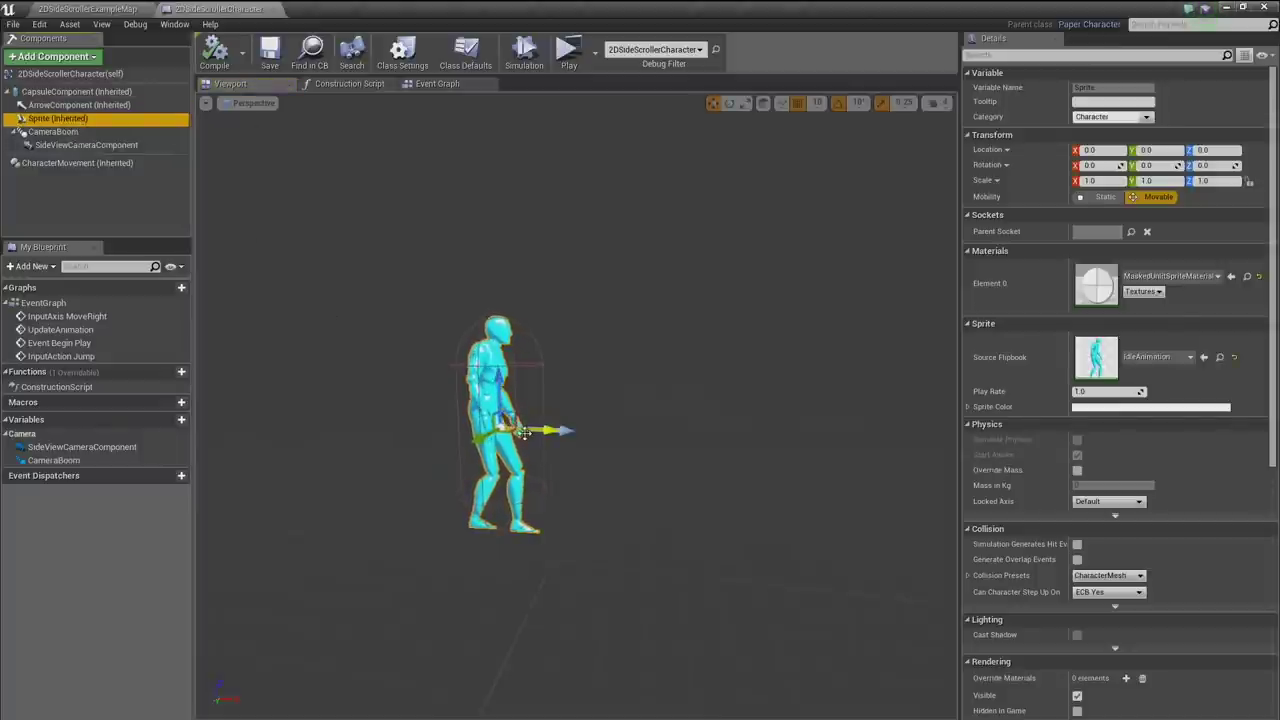
right_drag(519, 411, 620, 411)
key(f)
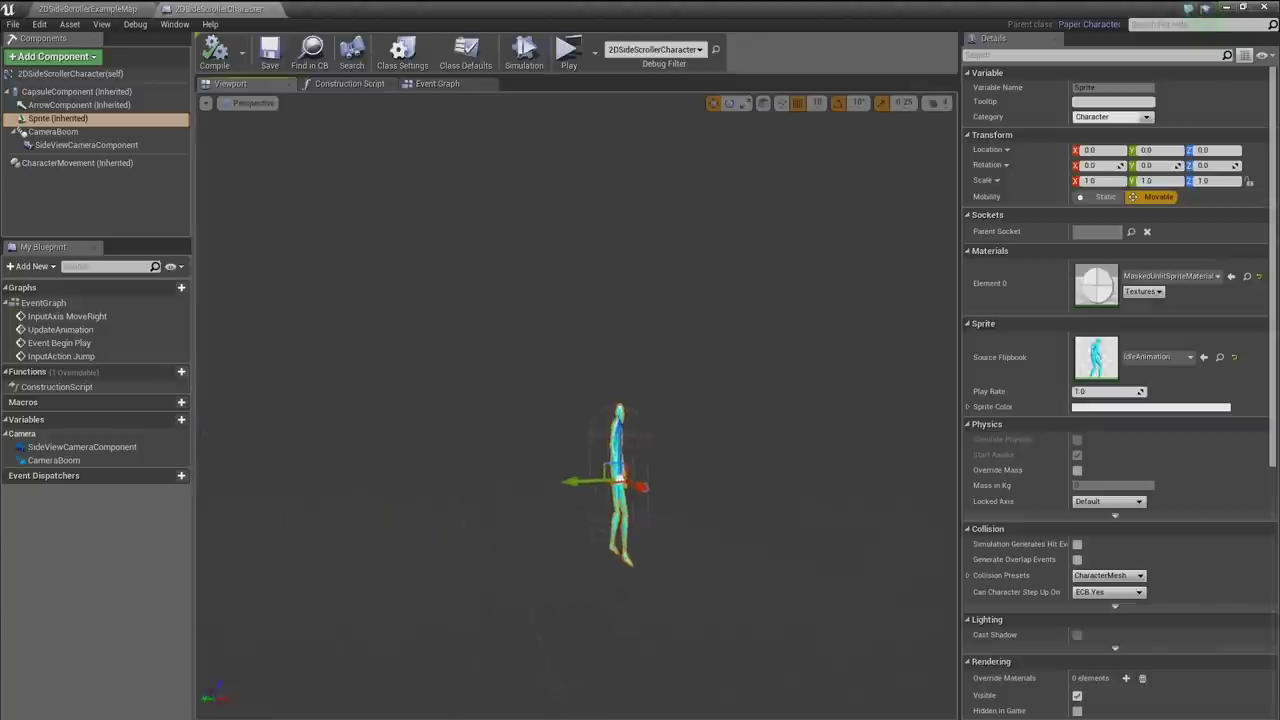
mouse_move(508, 406)
right_down()
mouse_move(640, 402)
mouse_move(508, 406)
right_up()
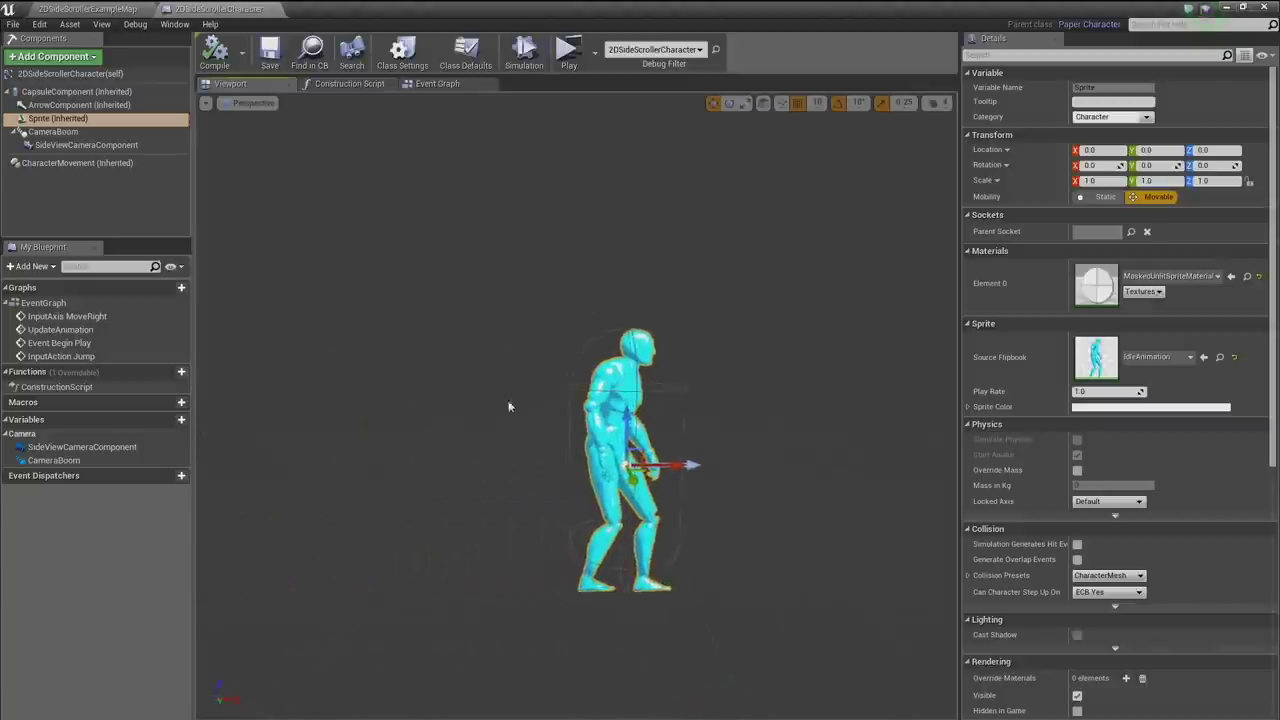
Inspect the CameraBoom and CharacterMovement components, then switch to the Event Graph.
click(55, 131)
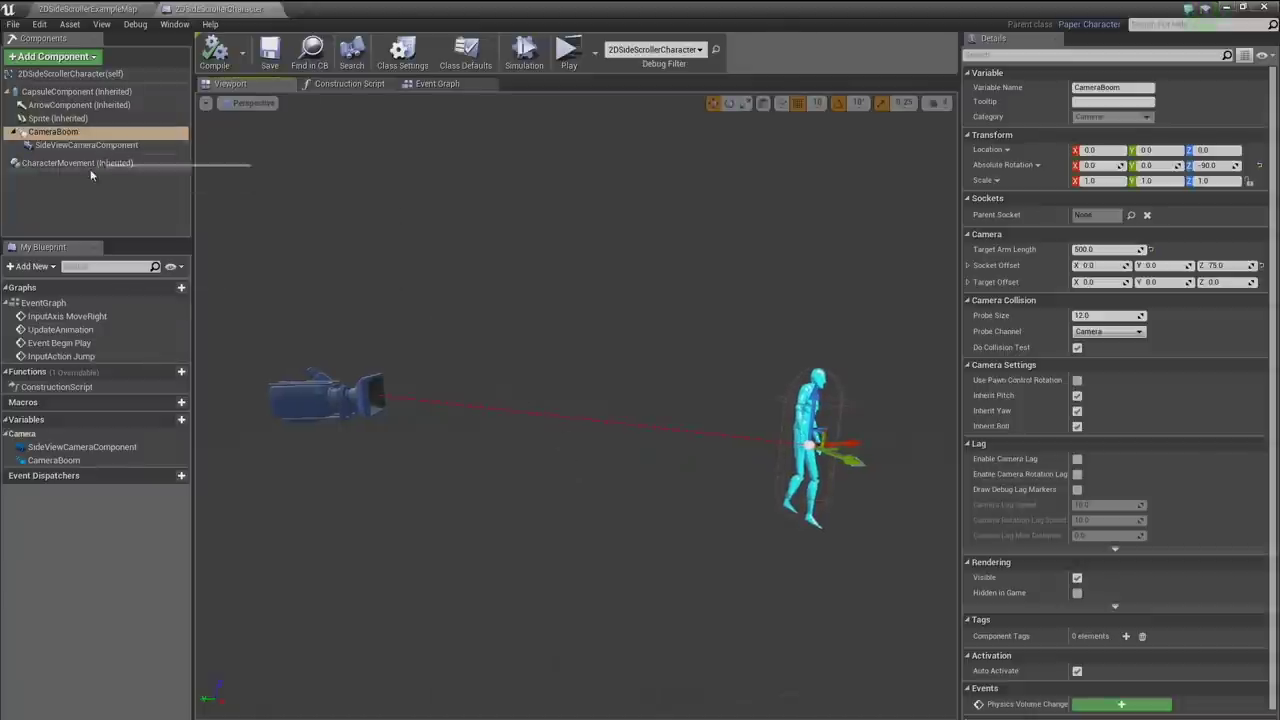
click(80, 162)
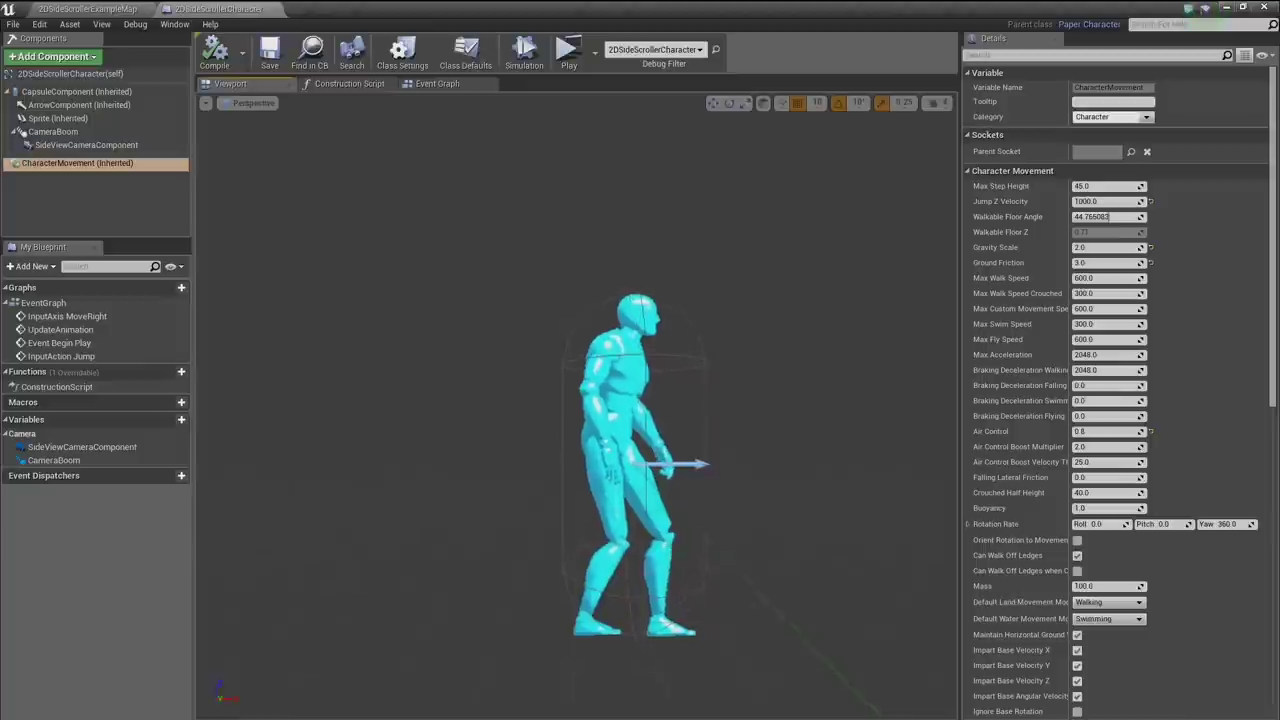
drag(564, 452, 564, 452)
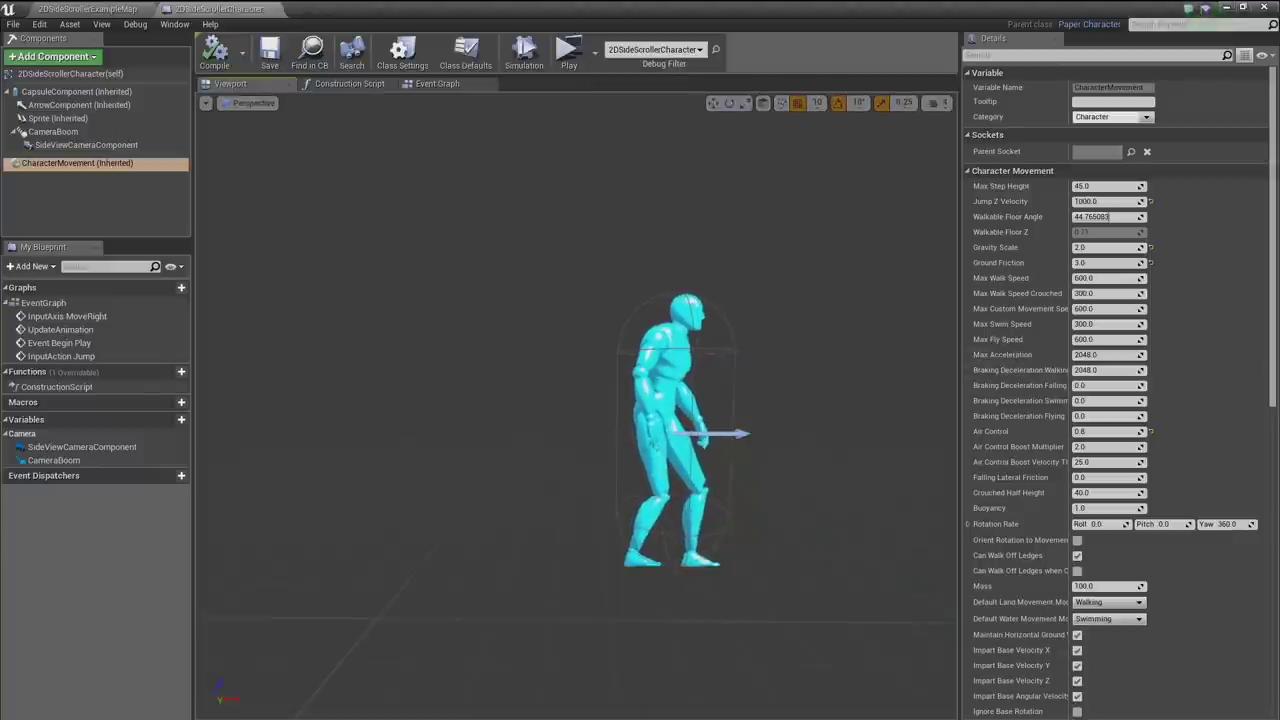
click(443, 86)
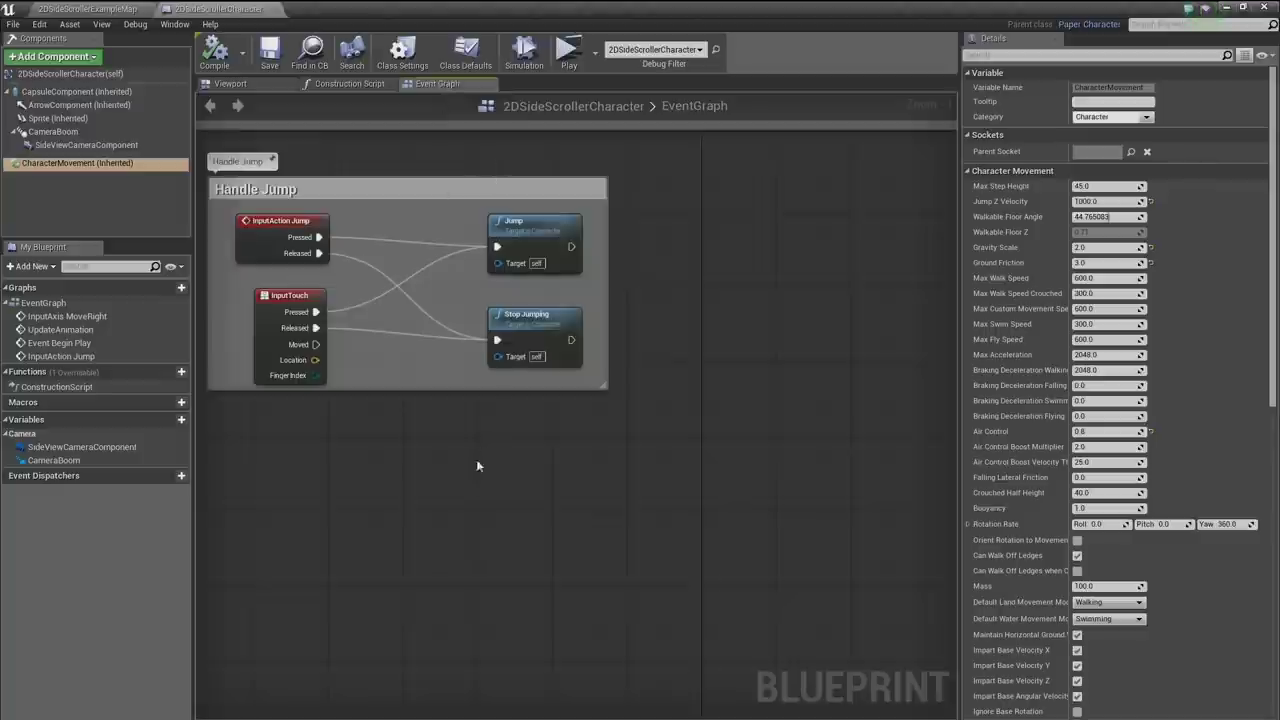
Review the Handle movement nodes: InputAxis MoveRight, CompareFloat, Add Movement Input and the Update Animation call.
right_drag(477, 500, 636, 671)
scroll(636, 671, down, 4)
right_drag(700, 480, 576, 399)
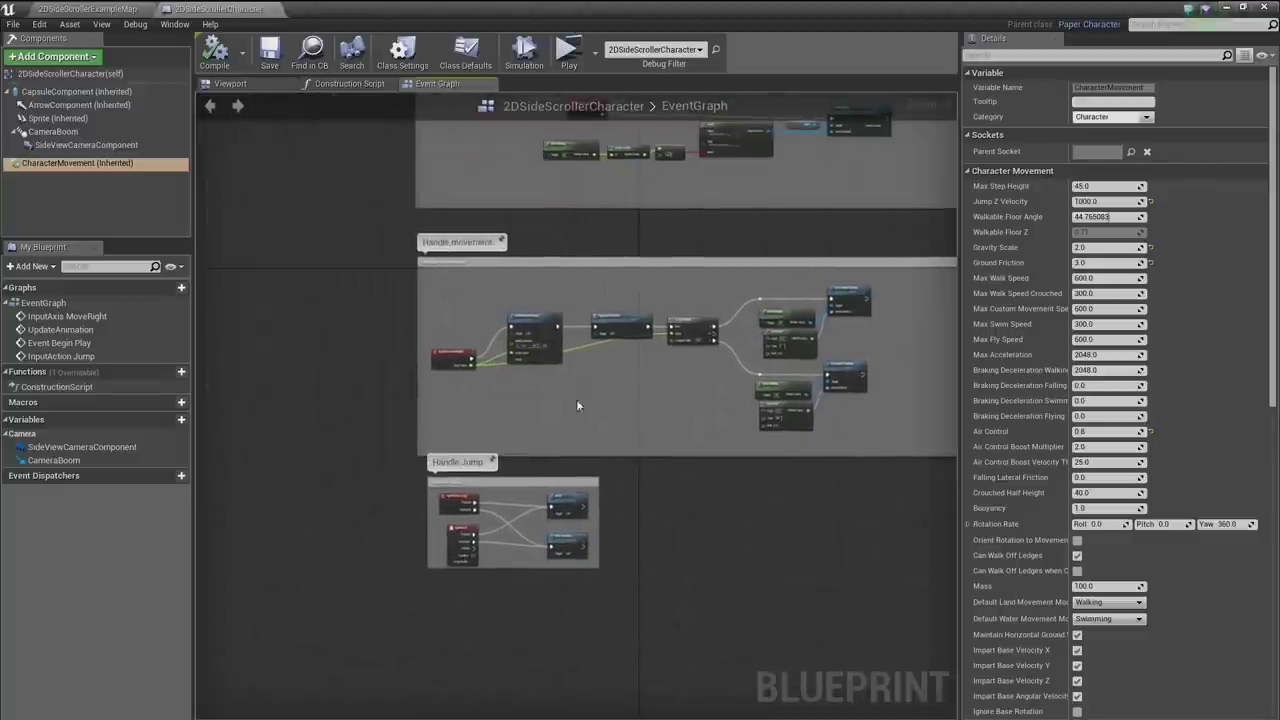
scroll(427, 284, up, 2)
scroll(494, 317, up, 2)
scroll(368, 223, up, 1)
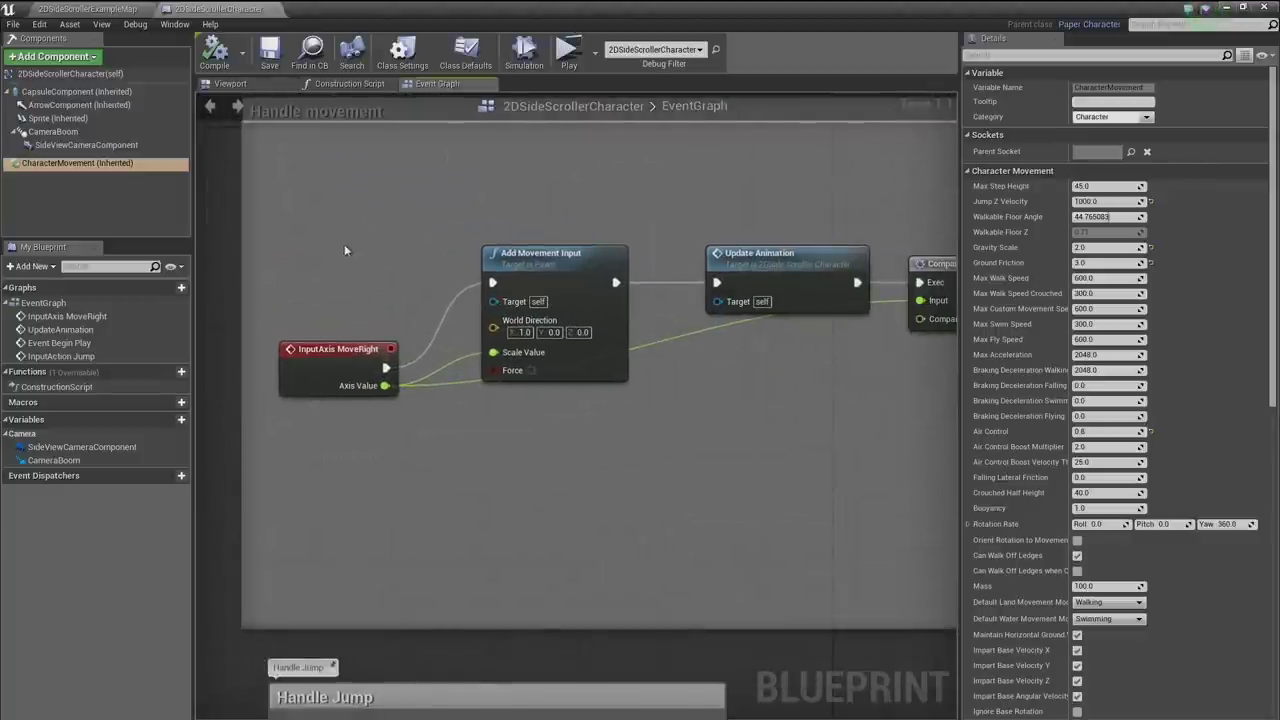
drag(365, 429, 368, 473)
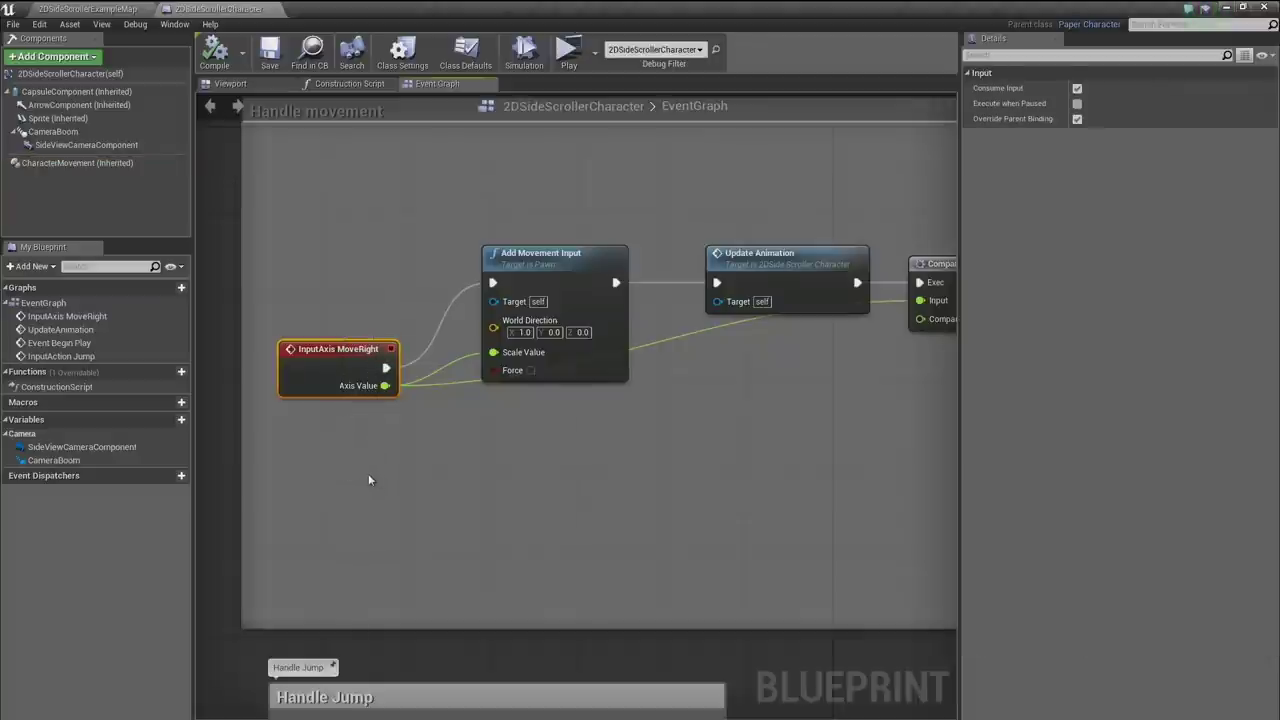
right_drag(513, 459, 397, 458)
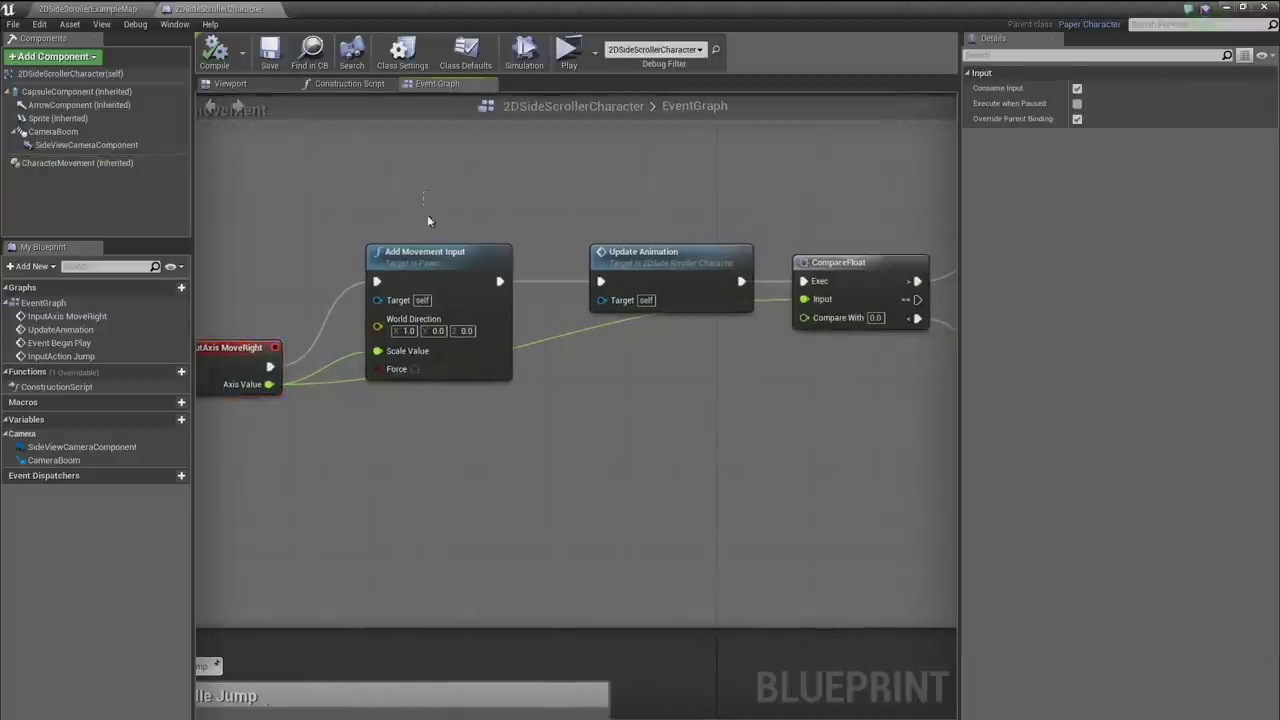
drag(476, 489, 477, 490)
right_drag(580, 449, 385, 440)
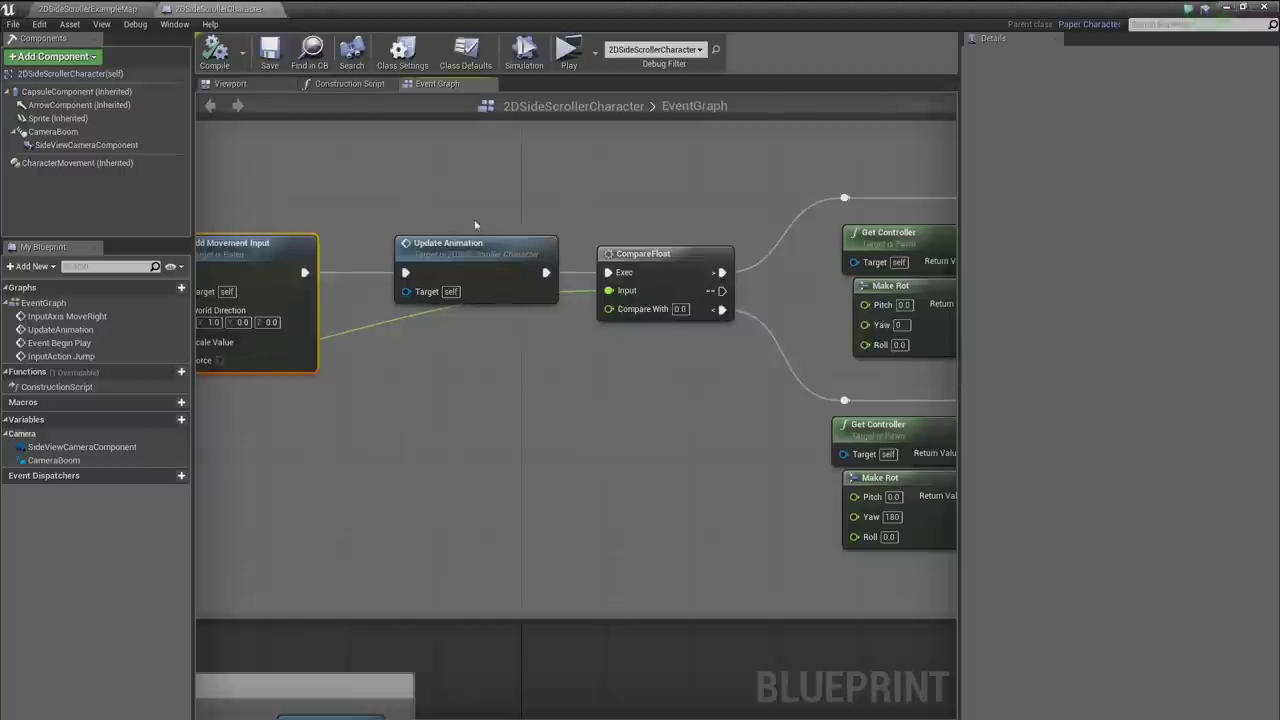
drag(496, 368, 496, 367)
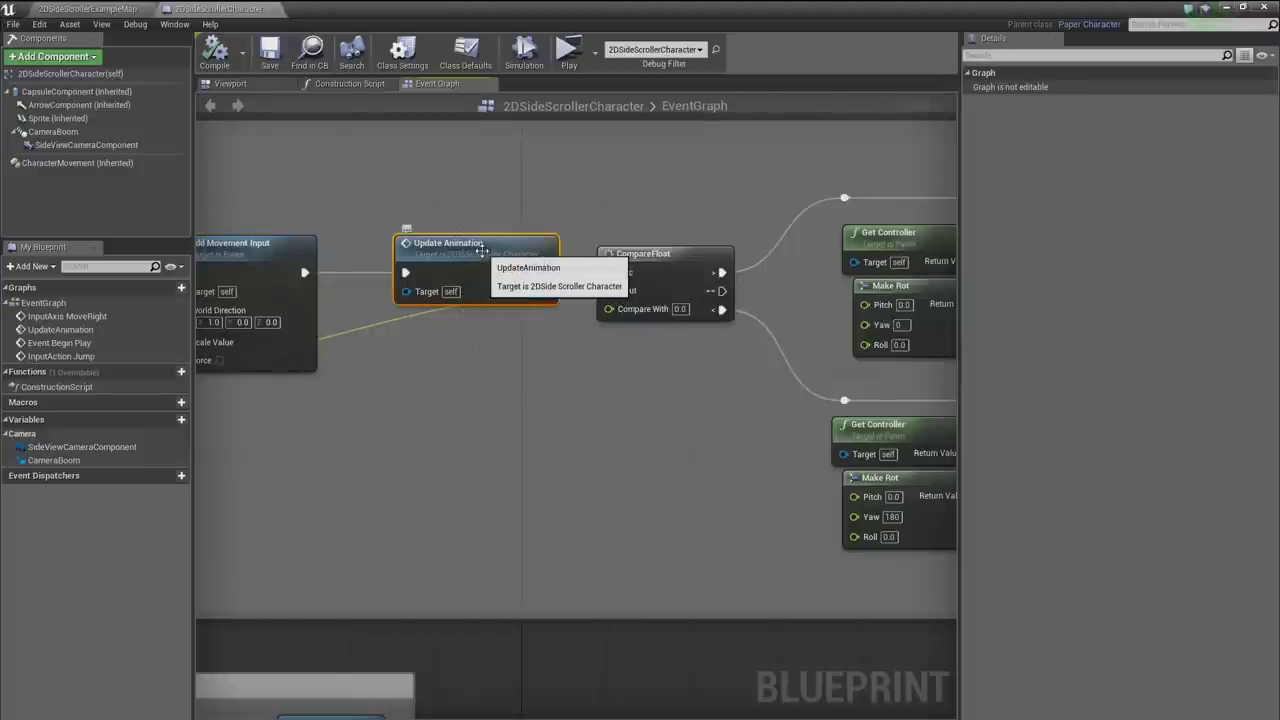
Review the Set Control Rotation logic, then jump to the UpdateAnimation custom event and its Select and Sprite nodes.
right_drag(629, 437, 358, 459)
scroll(248, 497, down, 2)
drag(372, 244, 718, 545)
scroll(573, 425, up, 2)
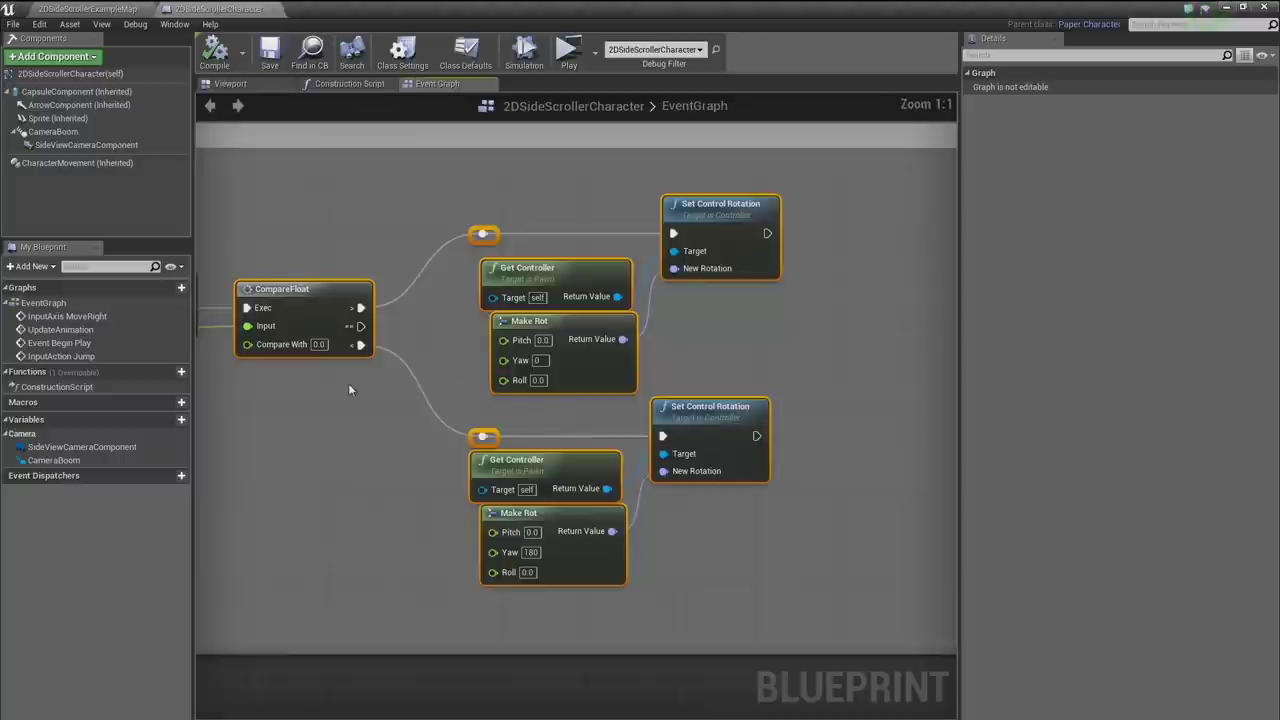
right_drag(348, 383, 704, 421)
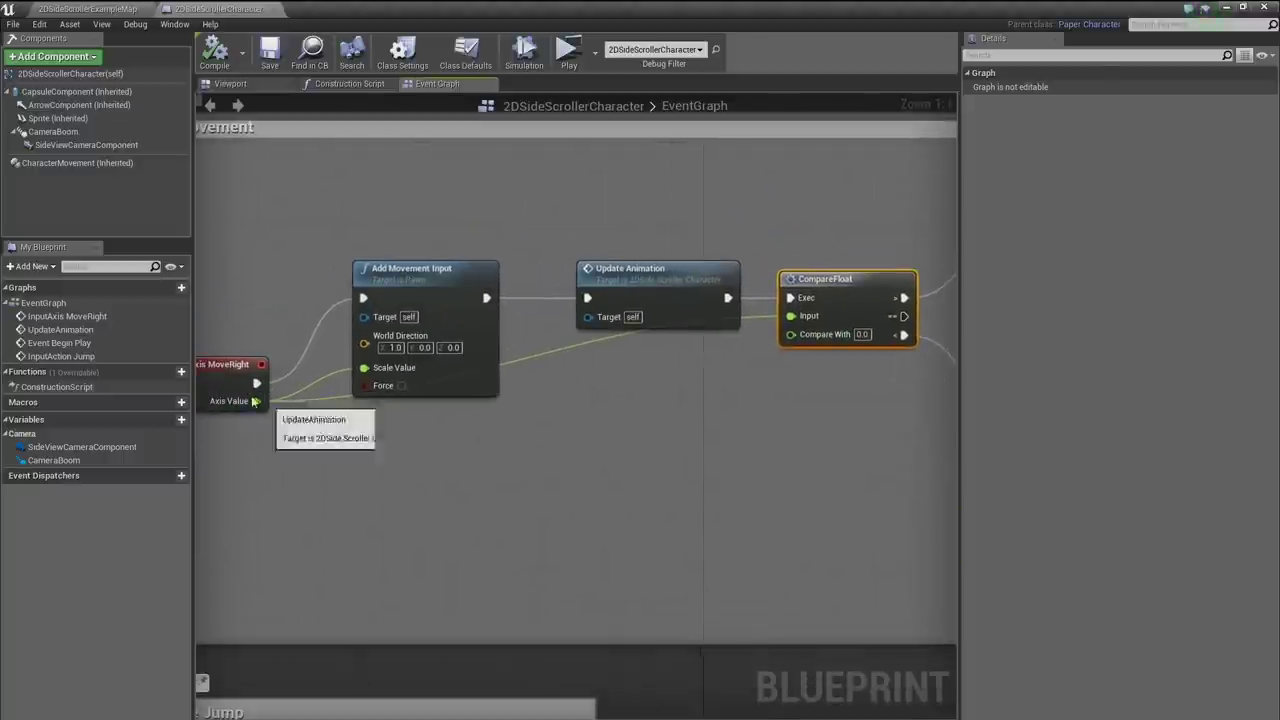
right_drag(688, 342, 488, 347)
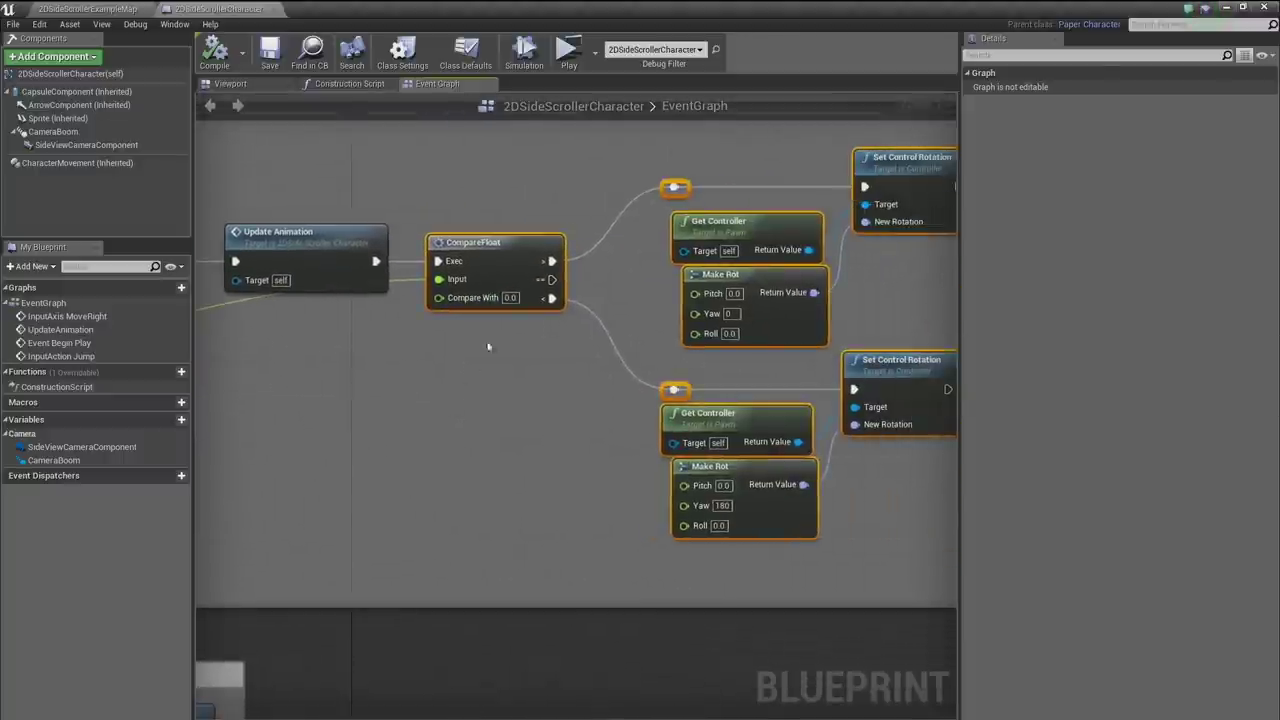
right_drag(568, 334, 536, 320)
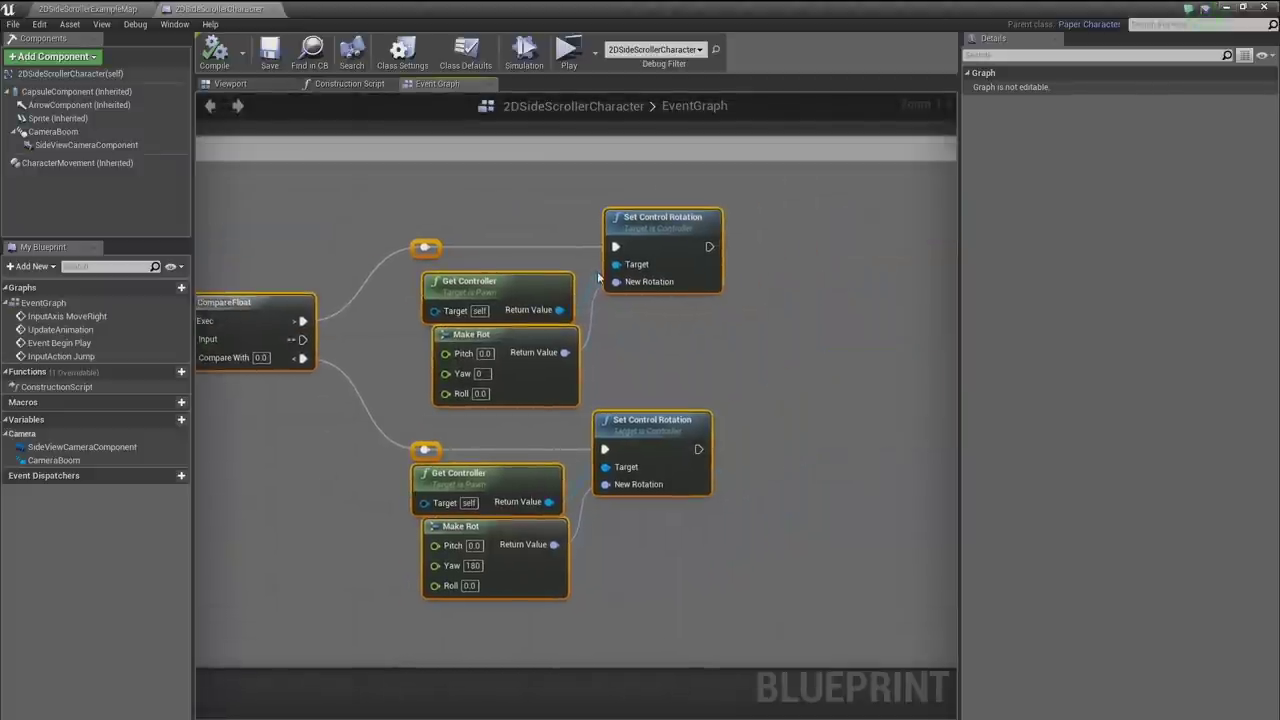
right_drag(304, 466, 960, 540)
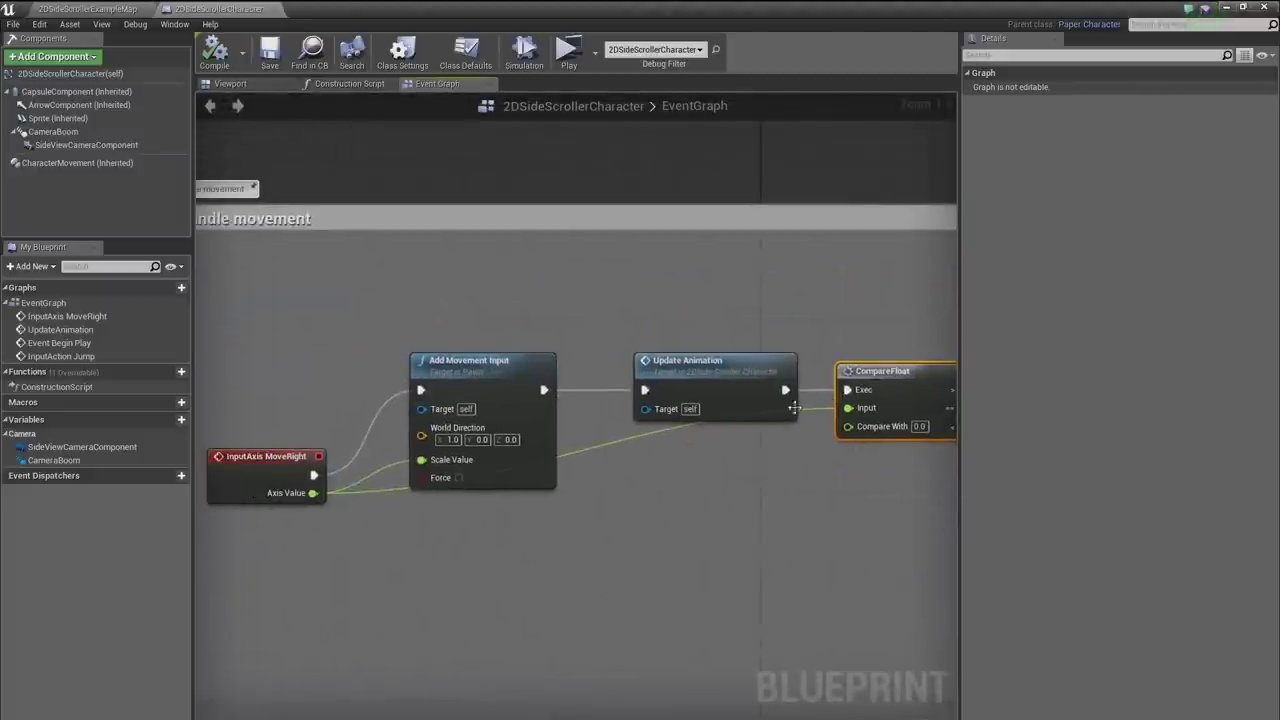
double_click(700, 361)
right_drag(690, 389, 198, 274)
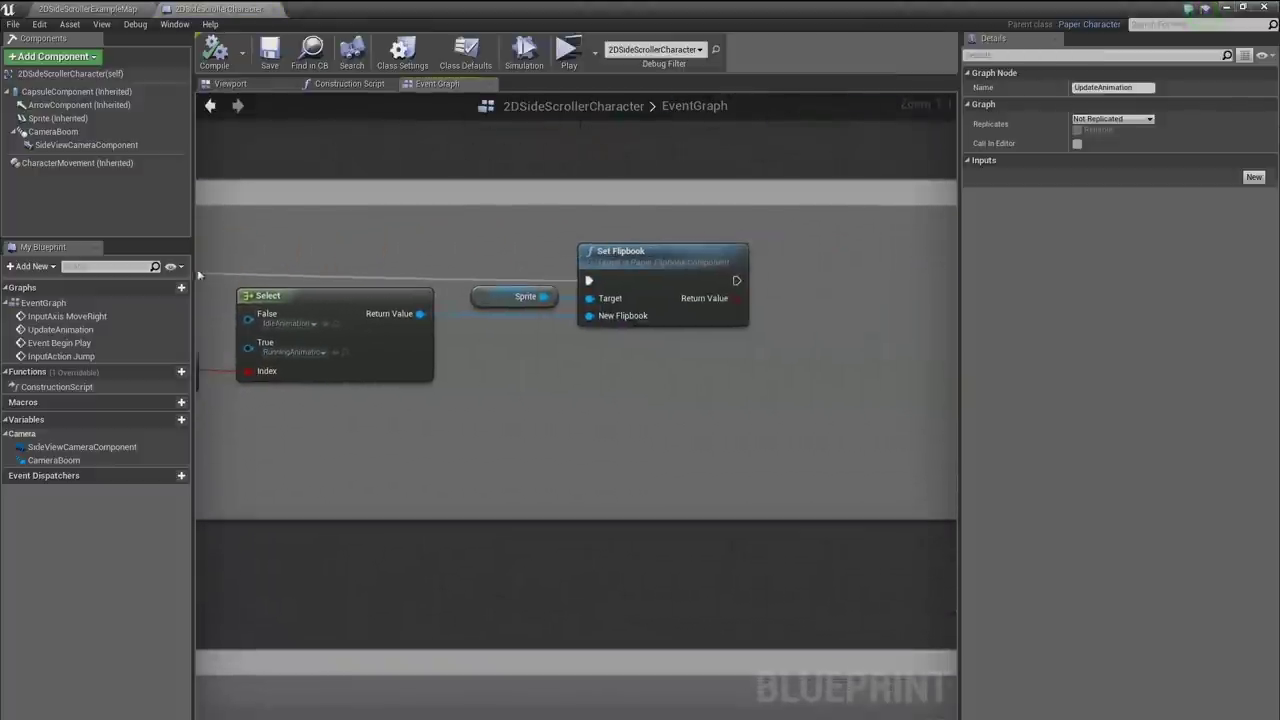
right_drag(614, 244, 828, 251)
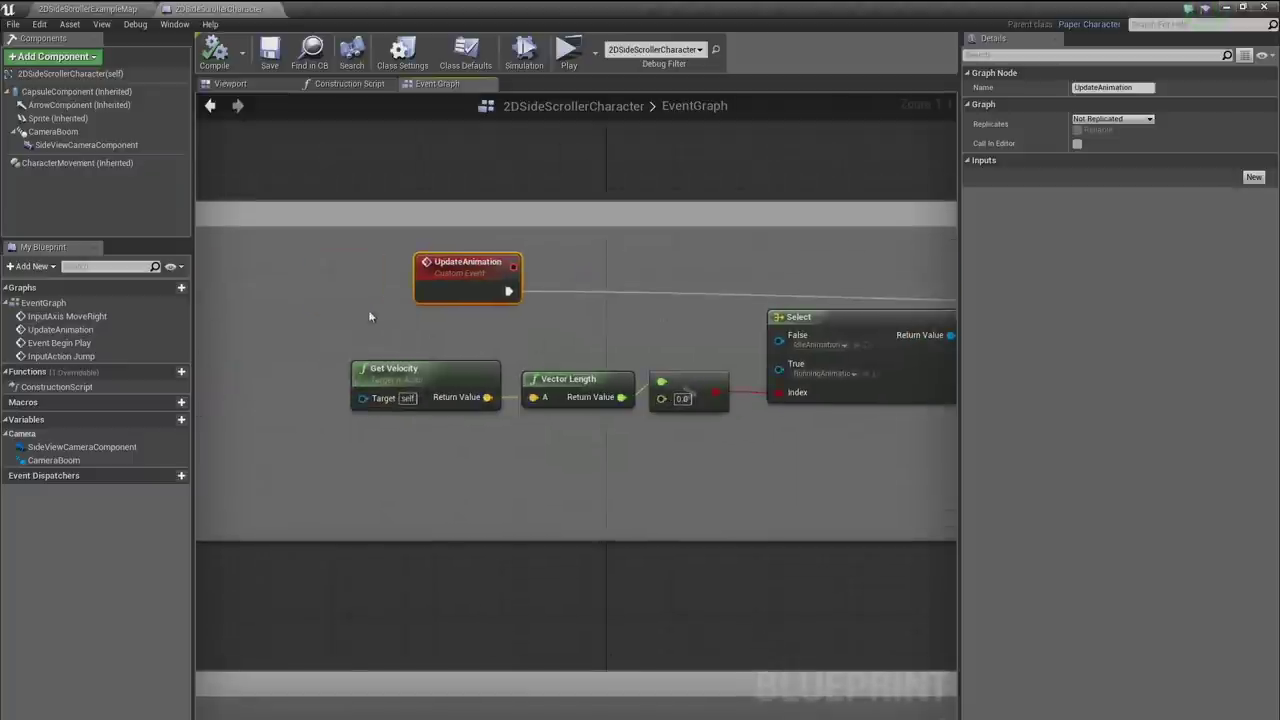
click(437, 388)
click(536, 467)
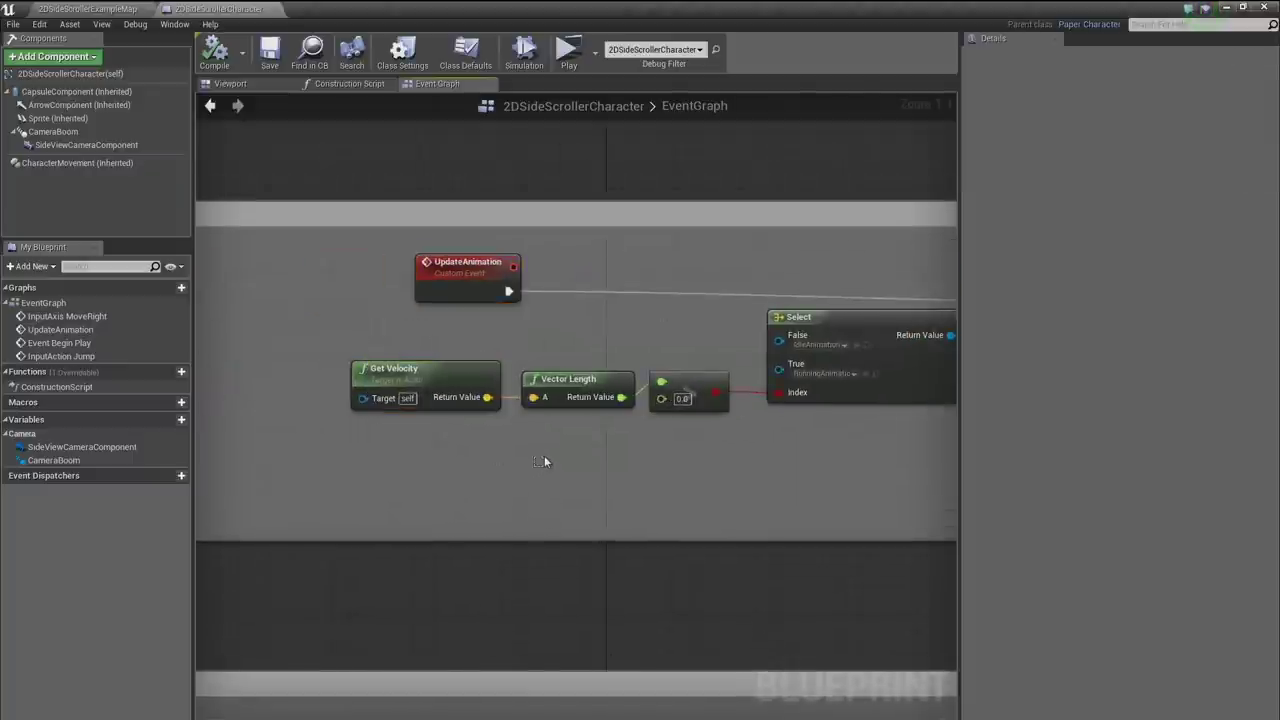
click(580, 382)
right_drag(646, 451, 444, 449)
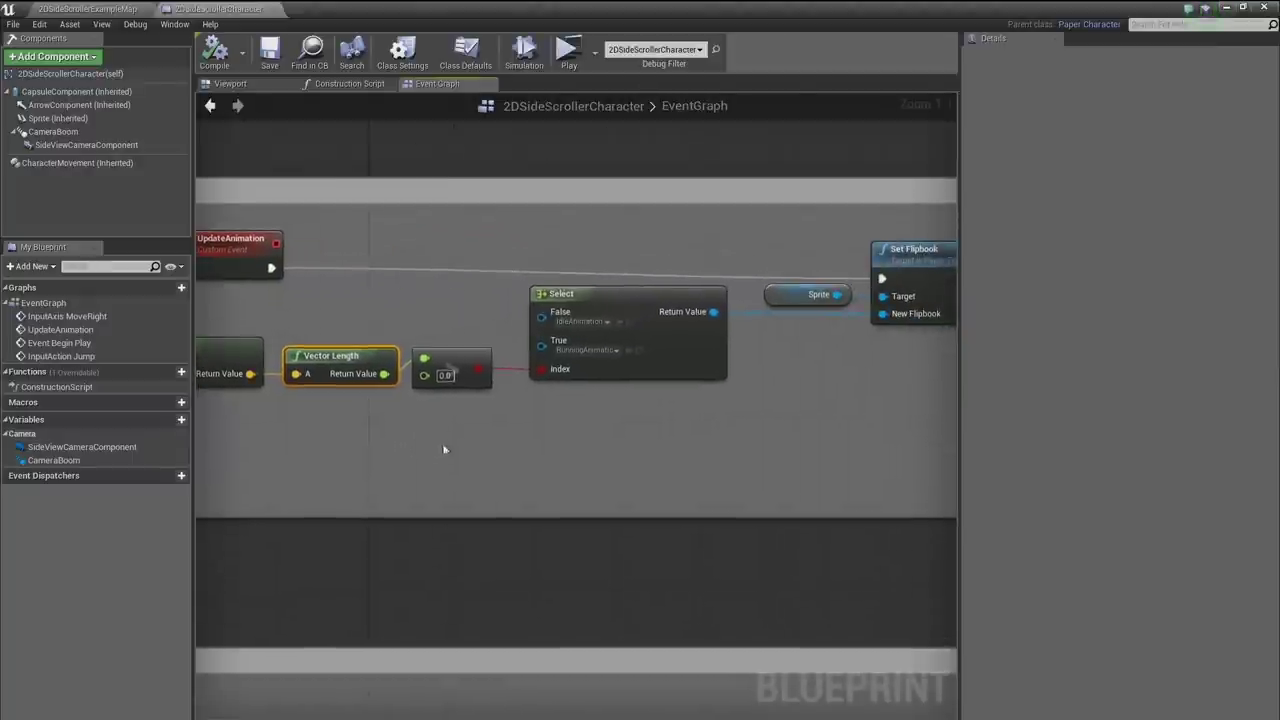
drag(455, 444, 456, 440)
right_drag(603, 426, 481, 436)
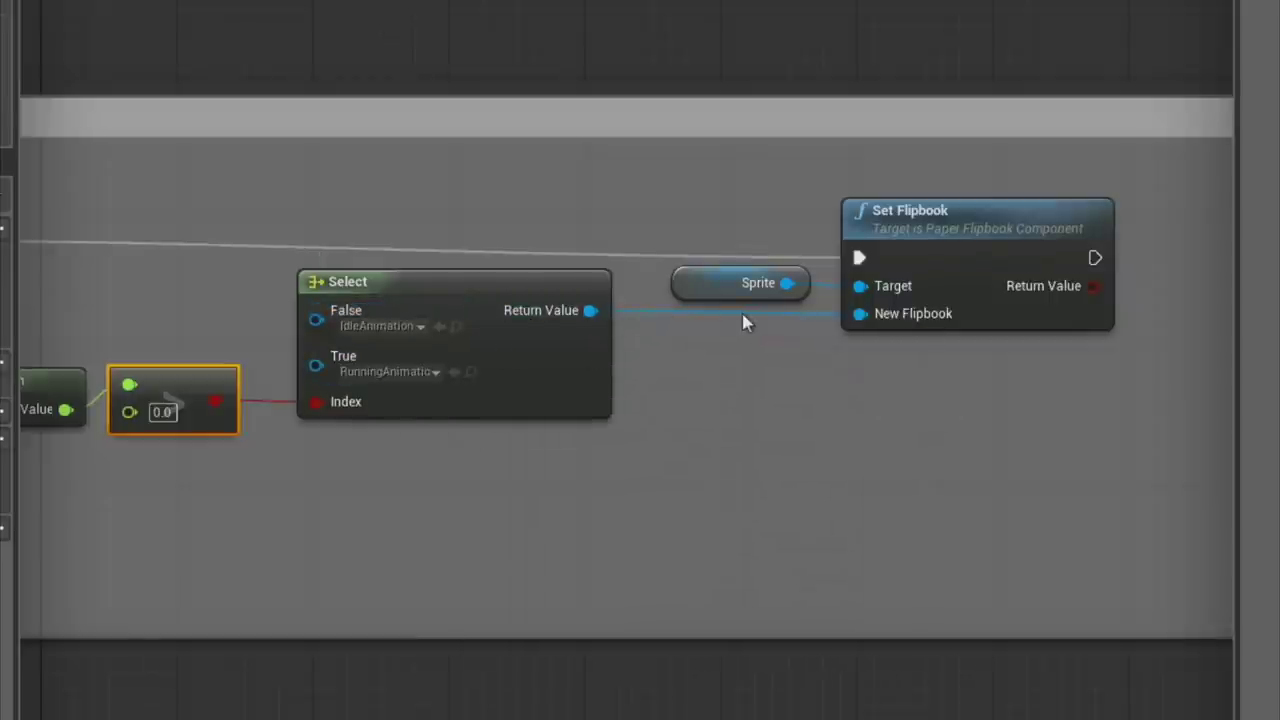
click(946, 220)
right_drag(886, 417, 614, 384)
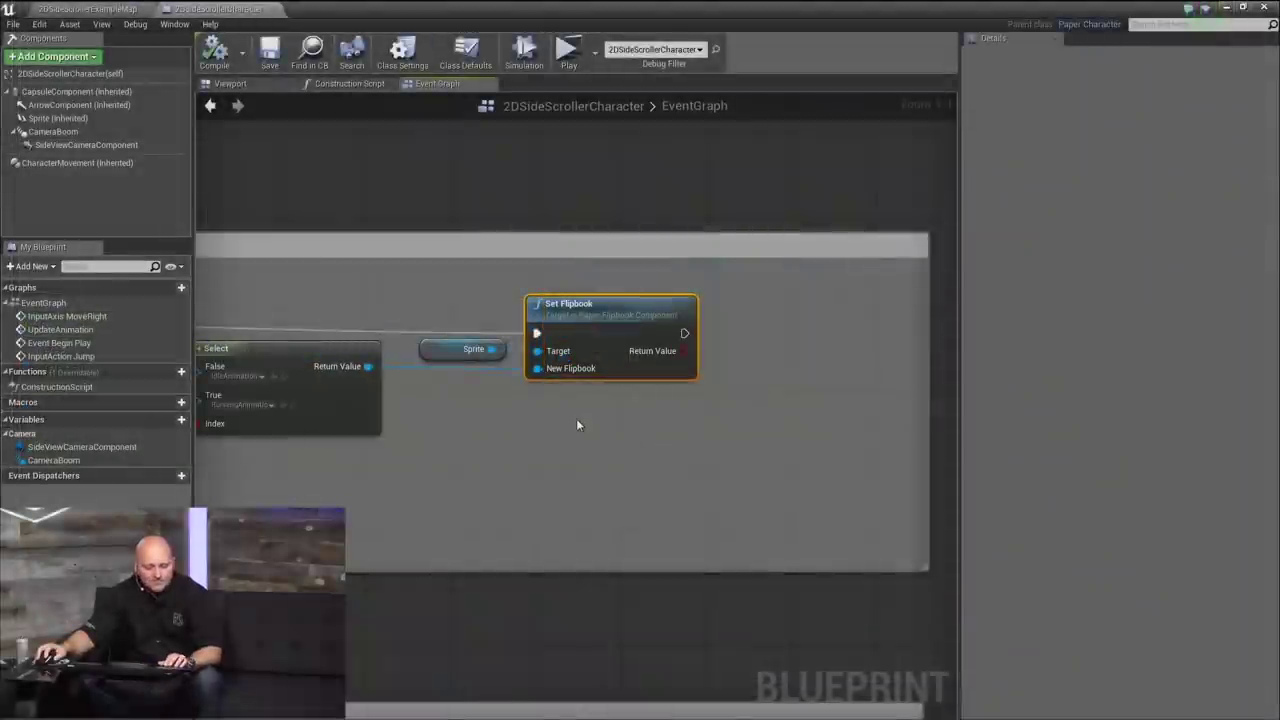
right_drag(420, 465, 561, 418)
scroll(561, 418, down, 2)
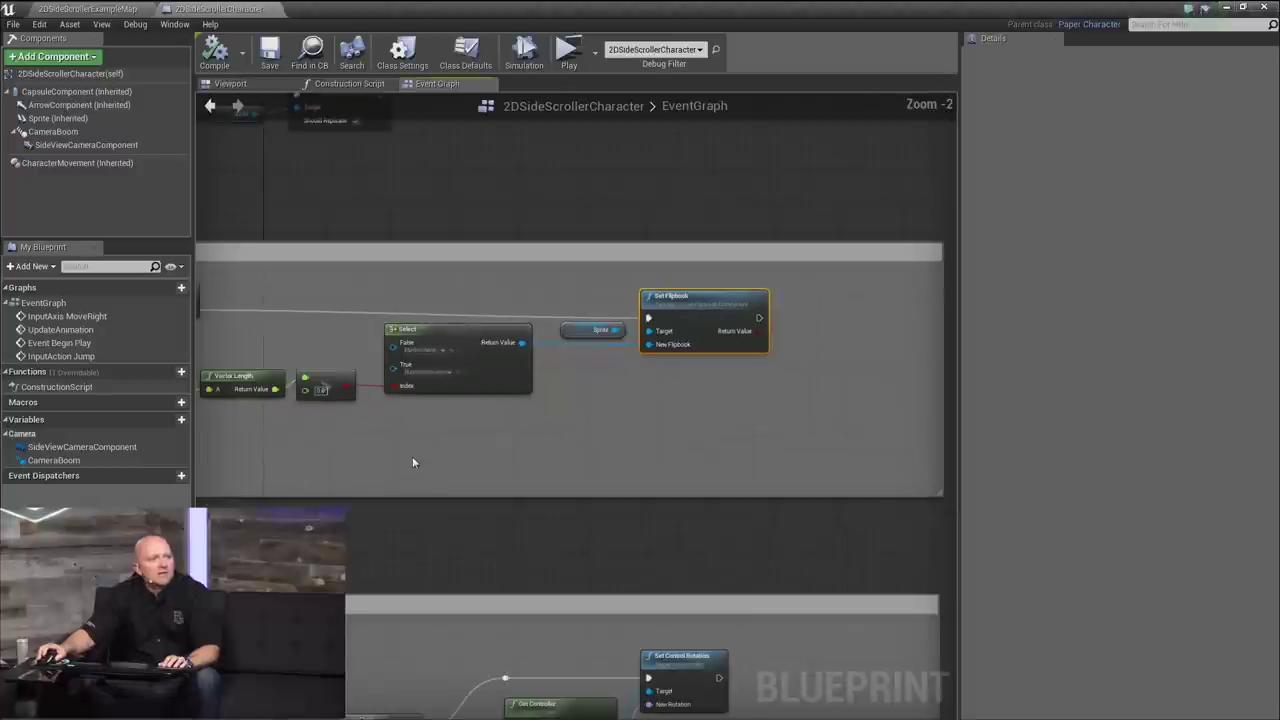
right_drag(412, 462, 643, 424)
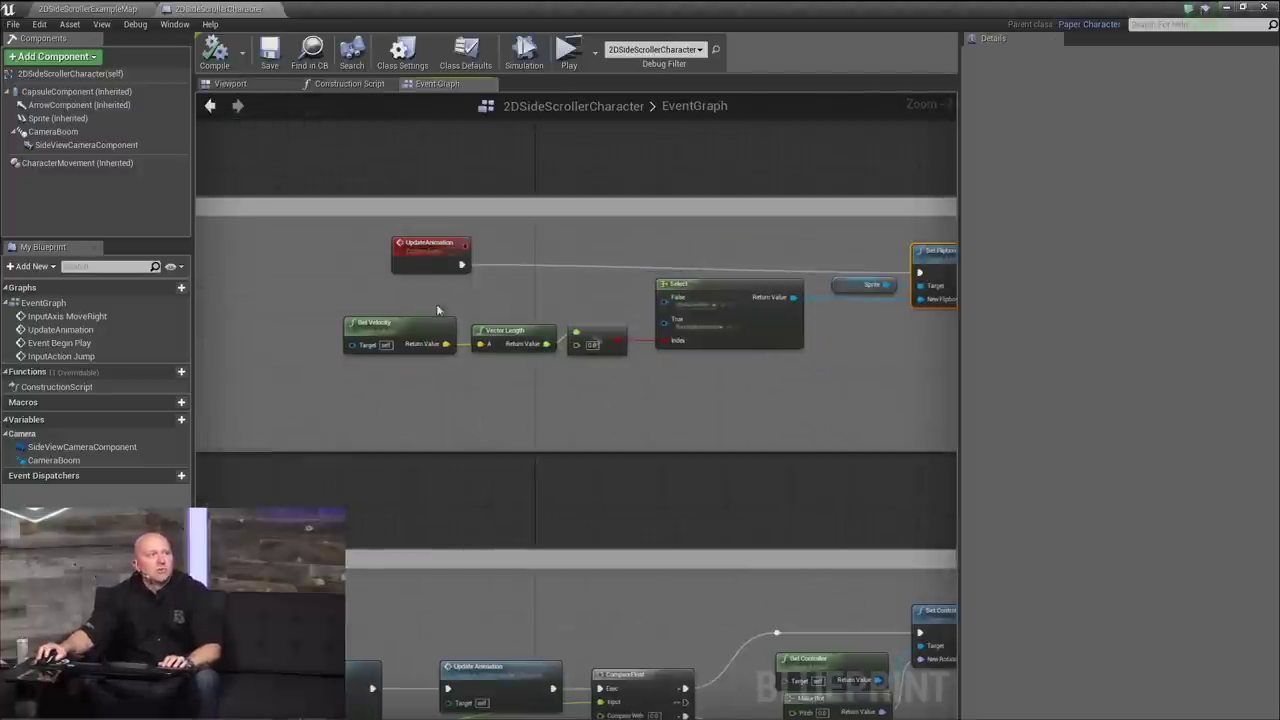
Back in the level editor, create a Demo folder under the Content root.
click(128, 9)
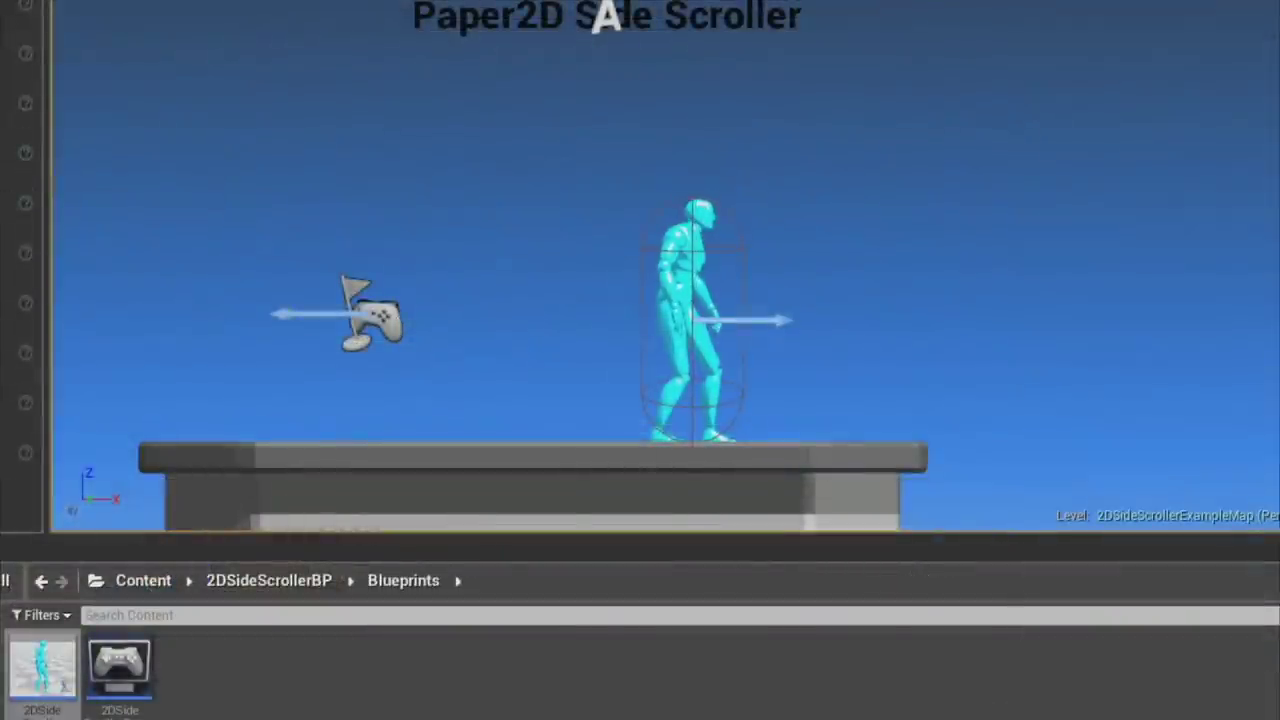
click(273, 508)
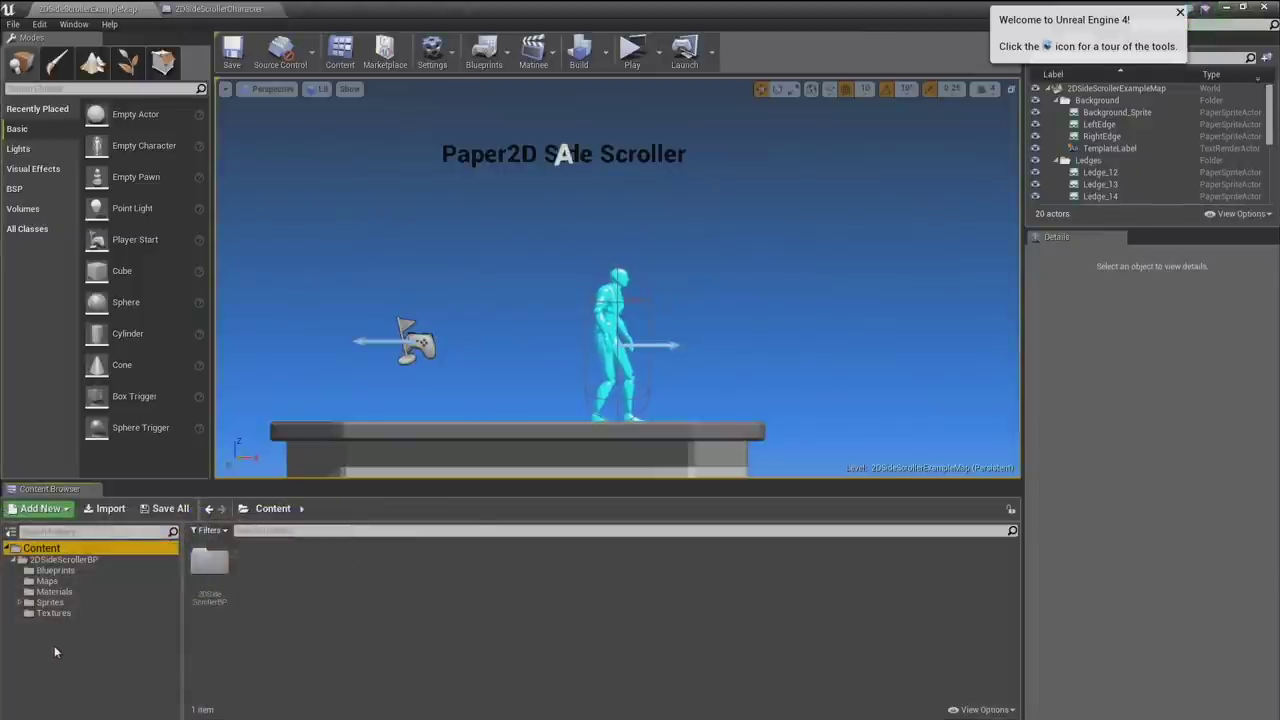
right_click(56, 646)
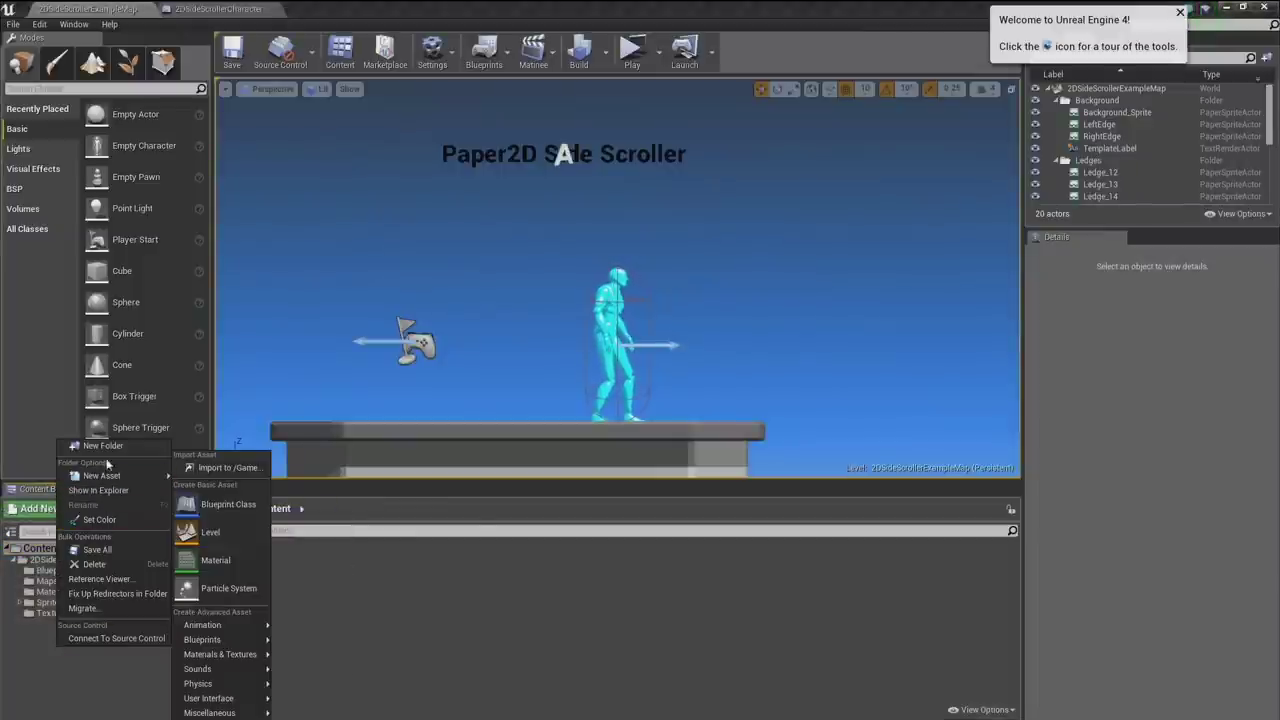
click(105, 450)
text(Demo)
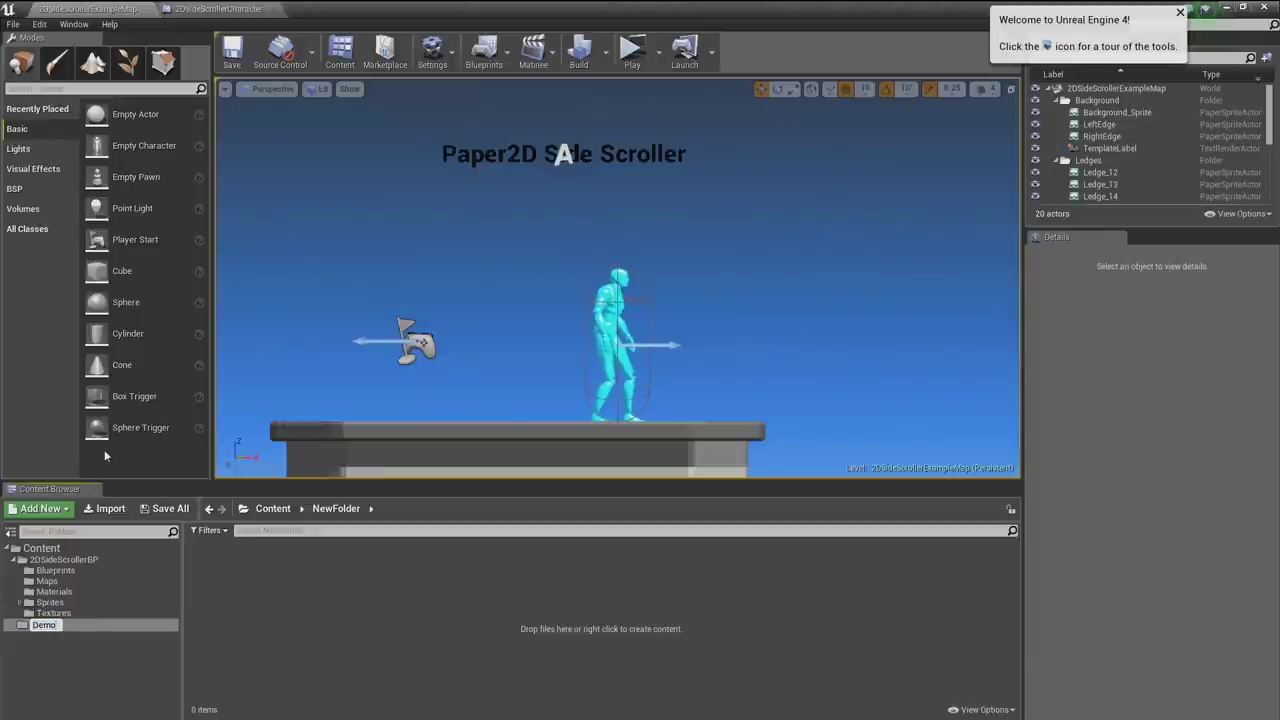
key(Return)
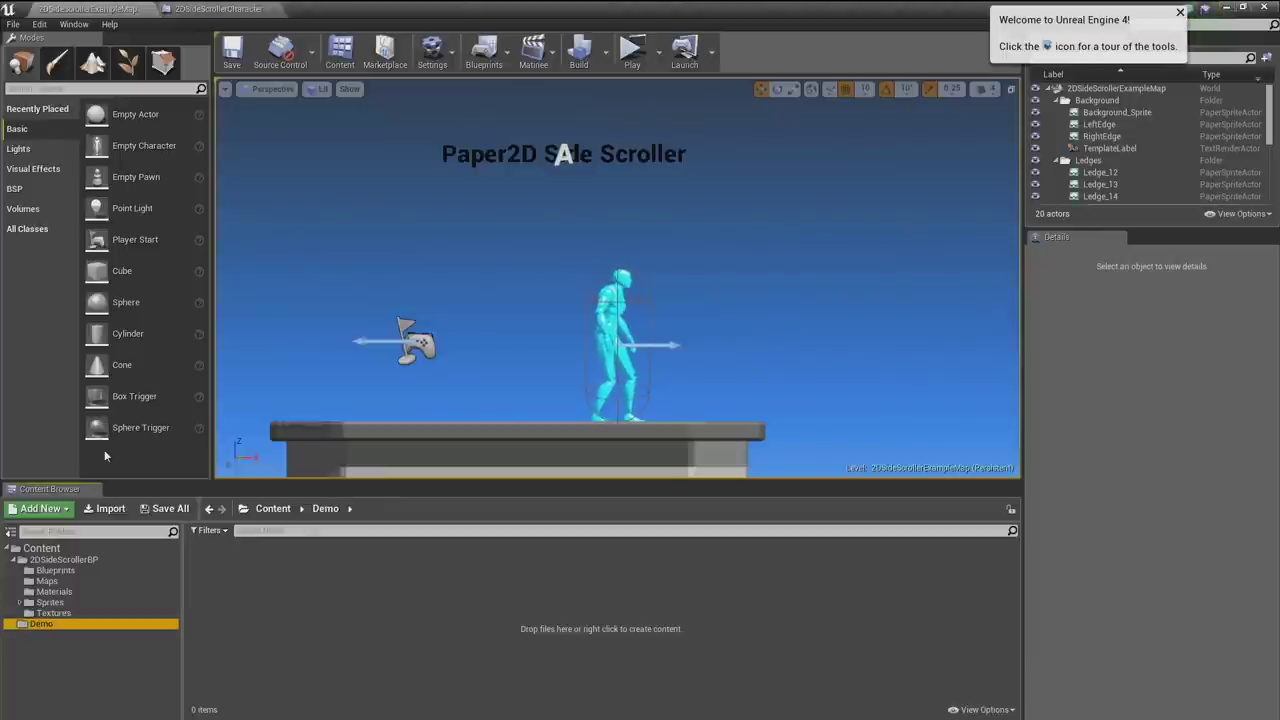
Create a Blueprint subfolder inside the Demo folder.
right_click(48, 624)
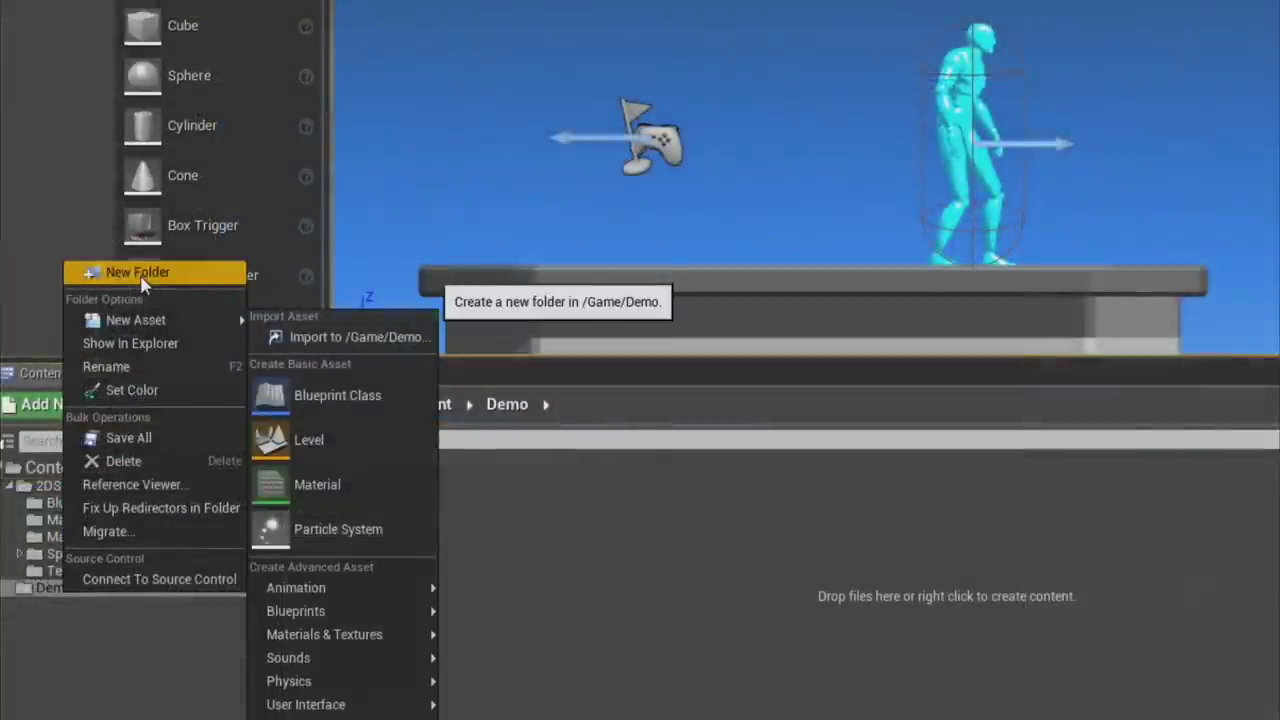
click(94, 425)
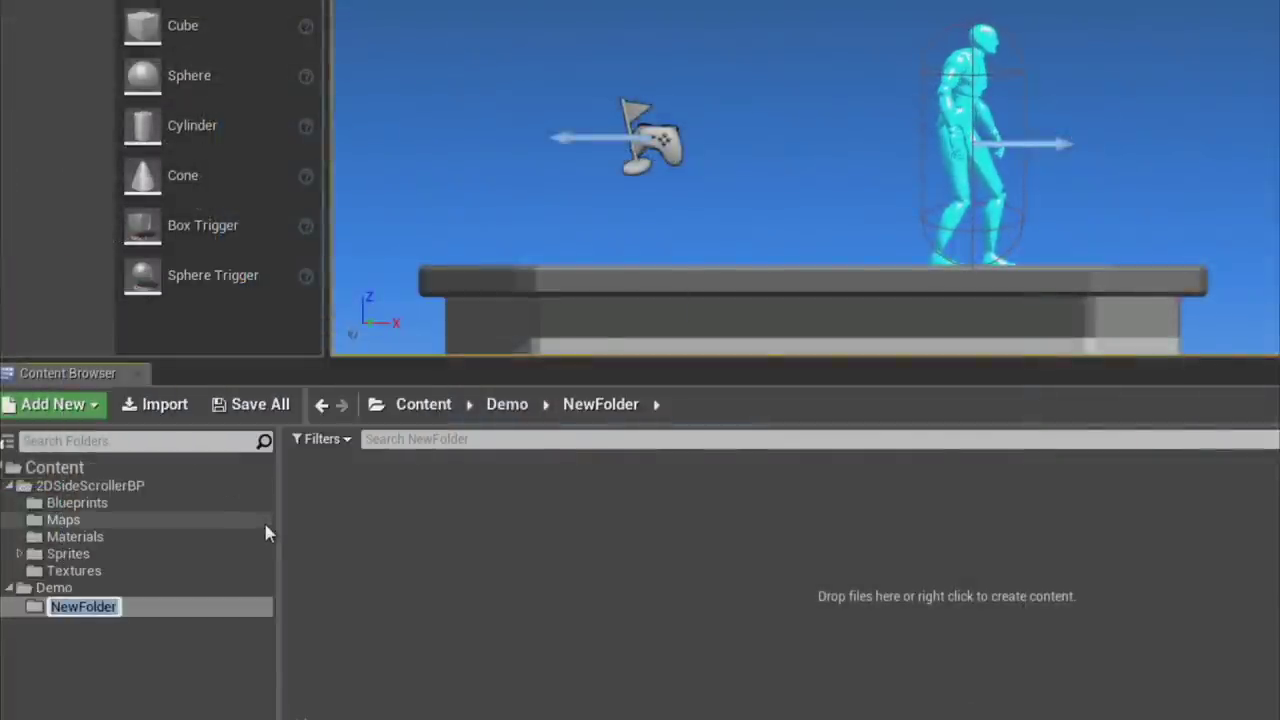
text(Blueprint)
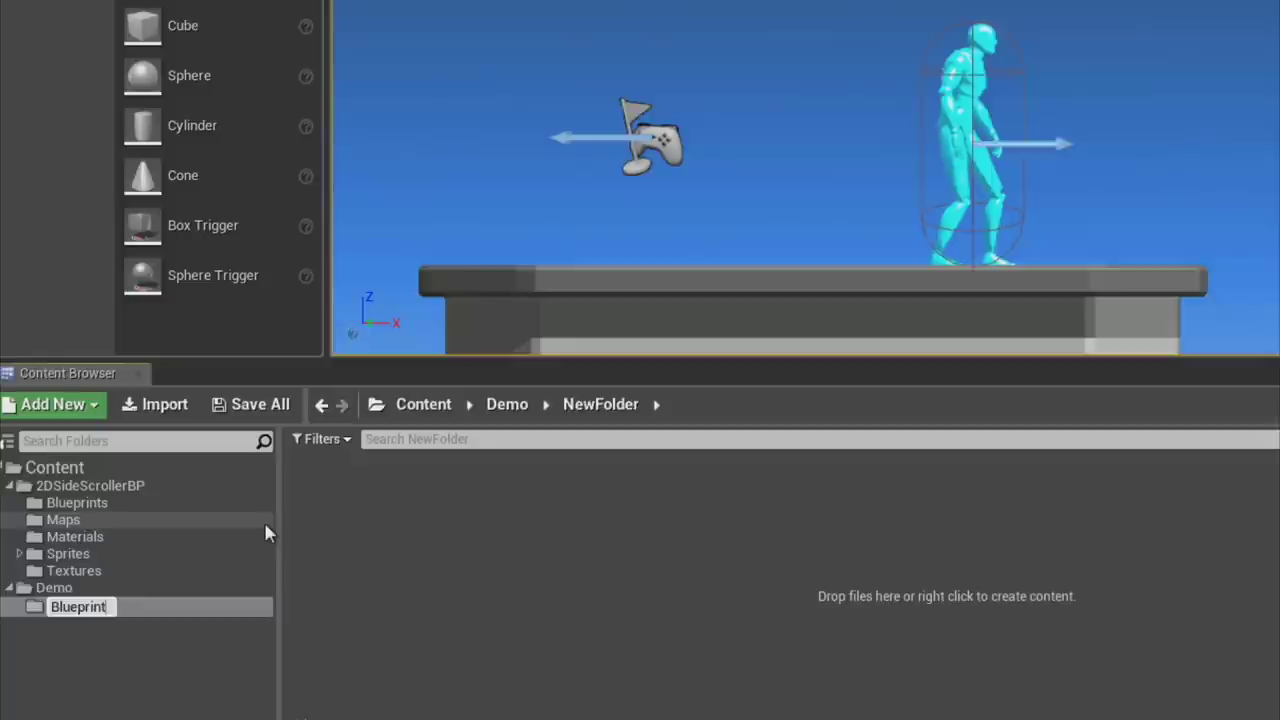
key(Return)
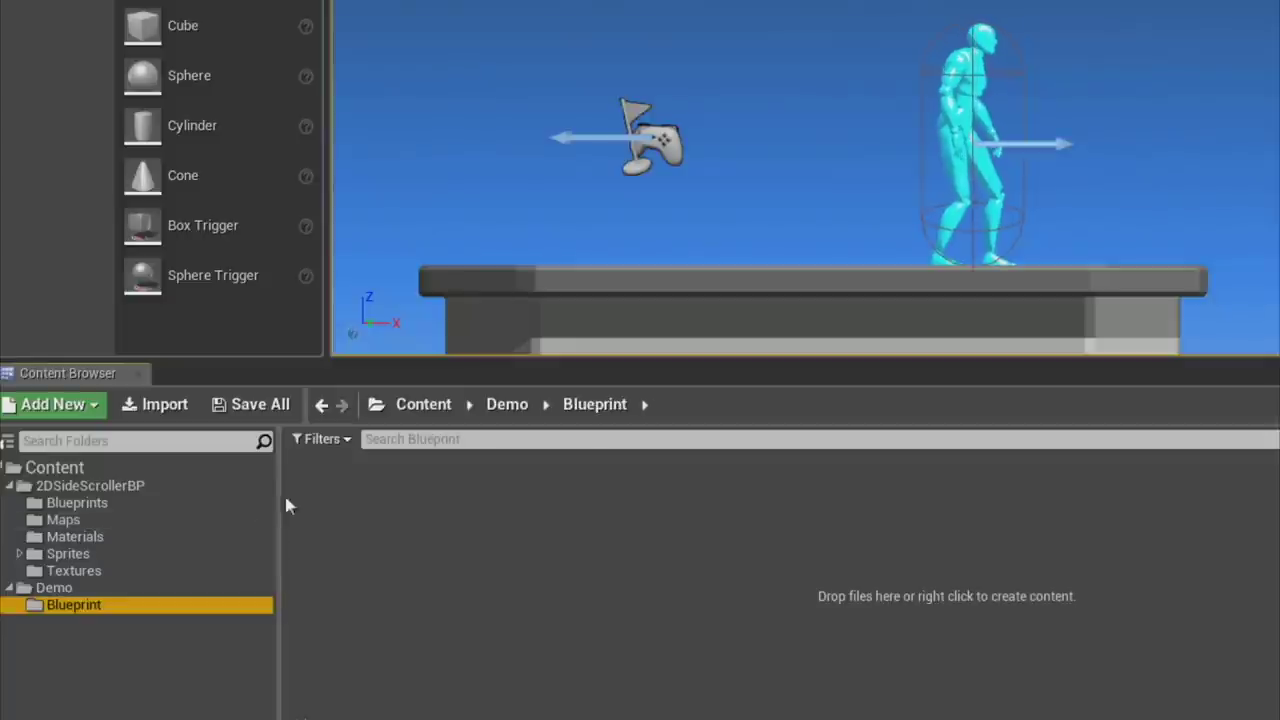
Set the Blueprint folder's colour to bright blue (006BFFFF).
right_click(82, 610)
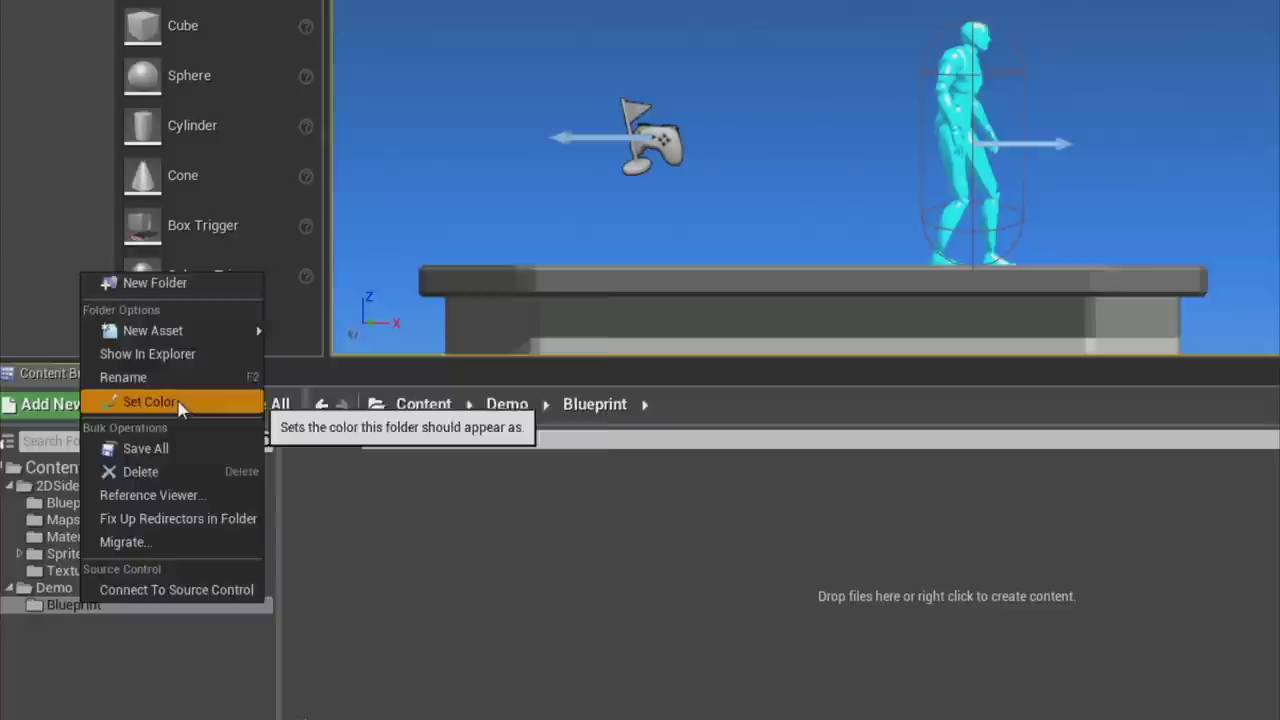
click(150, 401)
drag(284, 471, 207, 373)
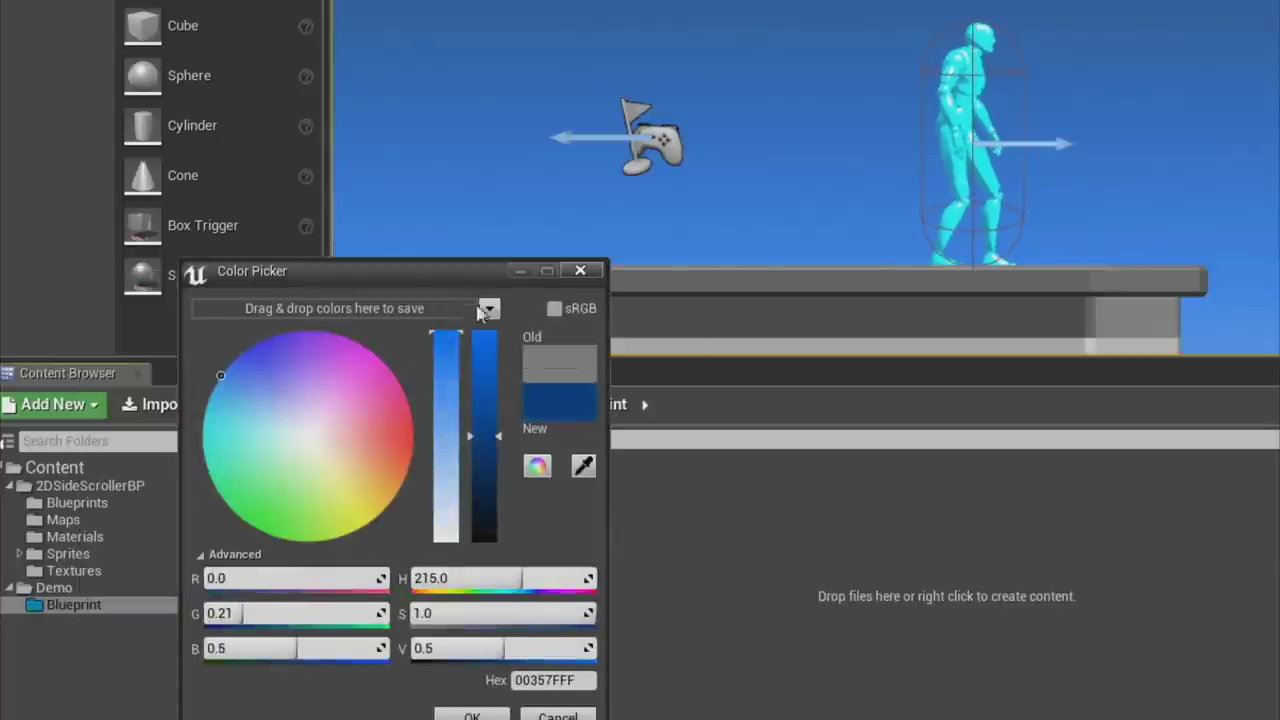
drag(484, 362, 484, 333)
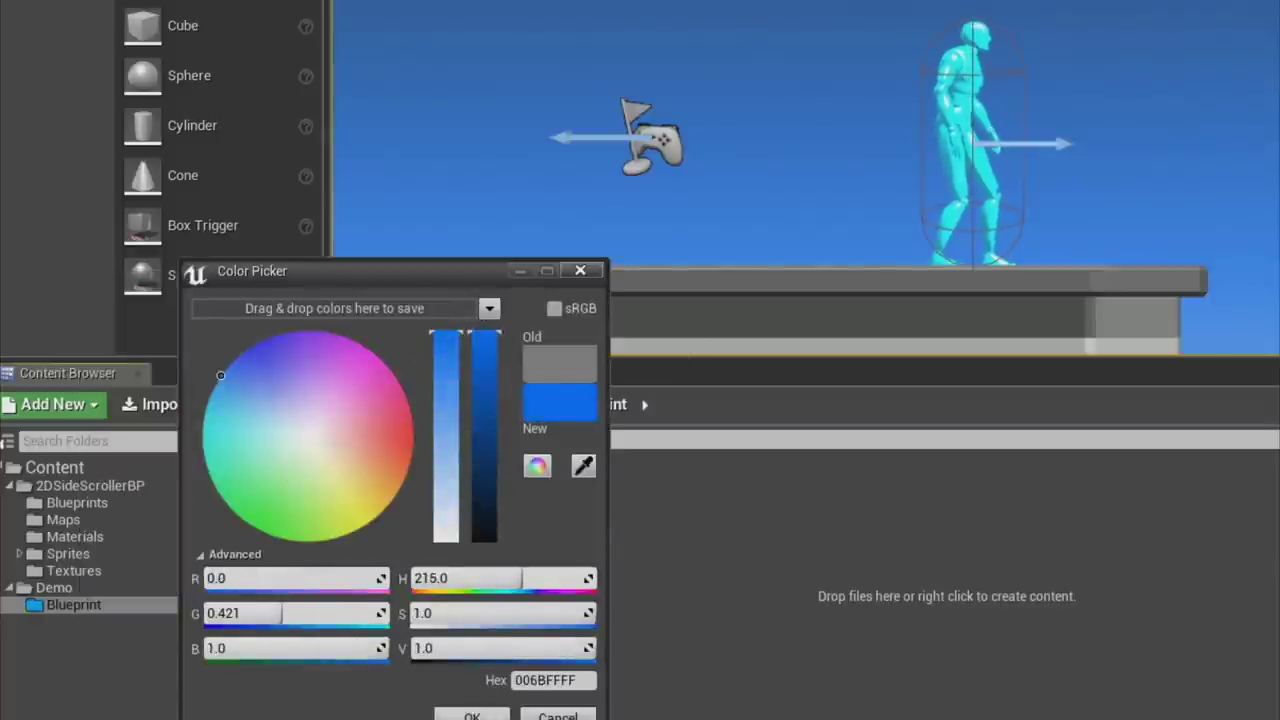
click(472, 716)
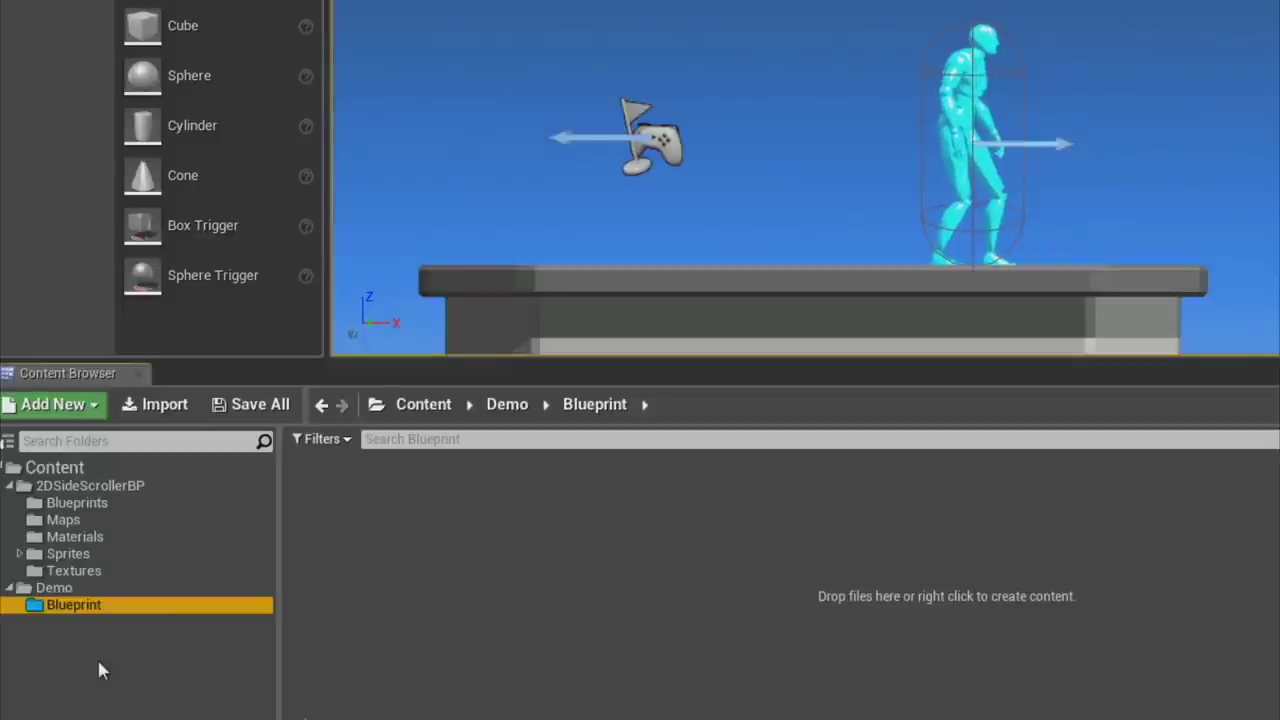
Copy the 2DSideScrollerCharacter blueprint from the template Blueprints folder into Demo/Blueprint.
click(82, 488)
click(82, 503)
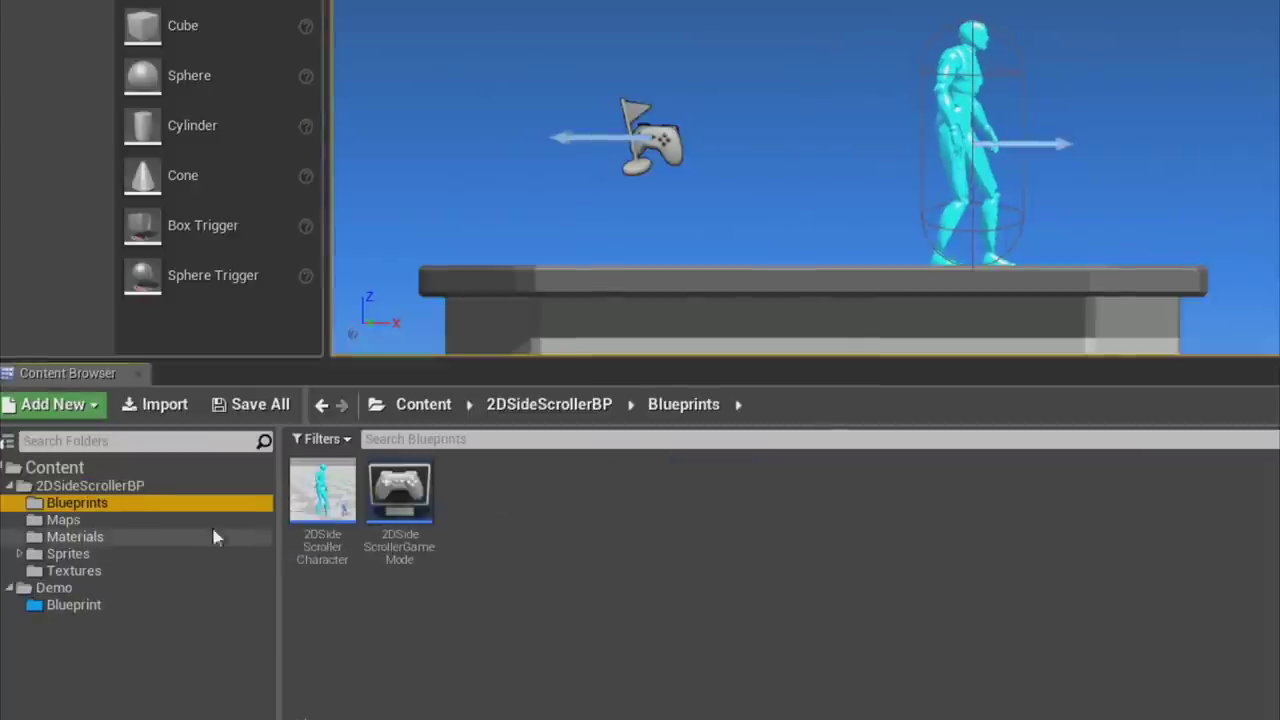
drag(330, 490, 80, 605)
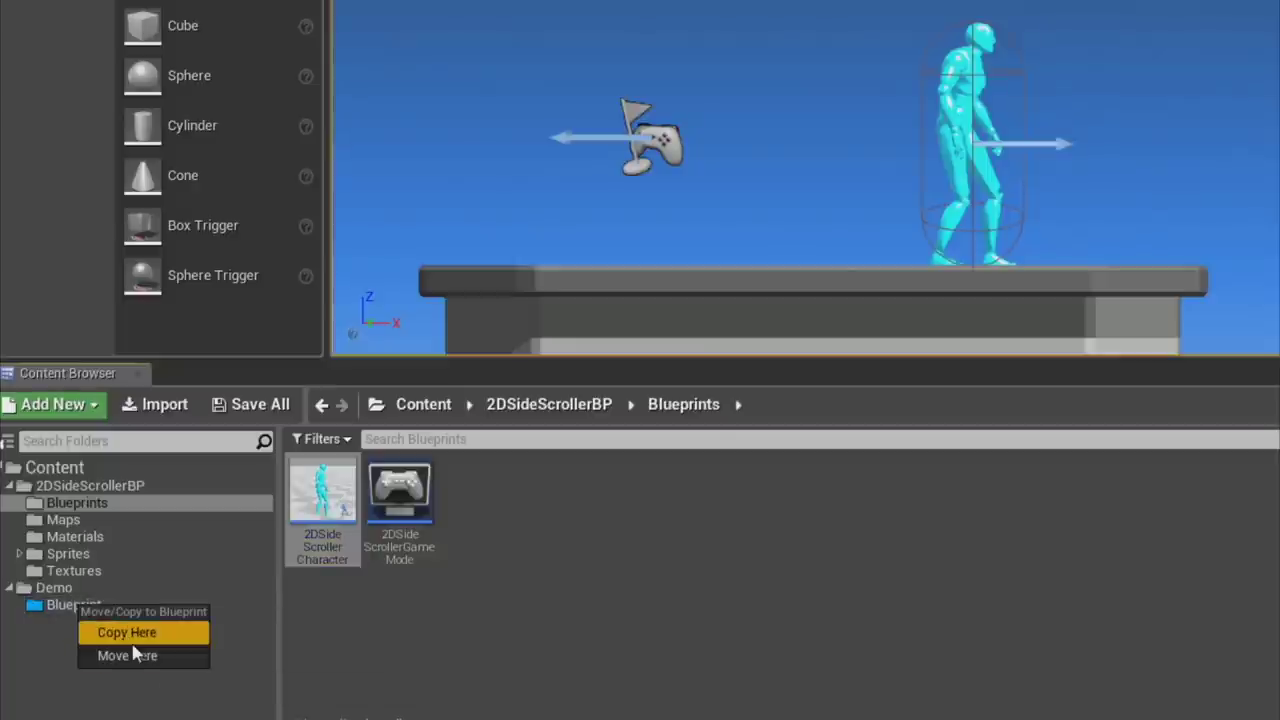
click(95, 633)
Rename the copied character blueprint to BP_Dude.
click(74, 606)
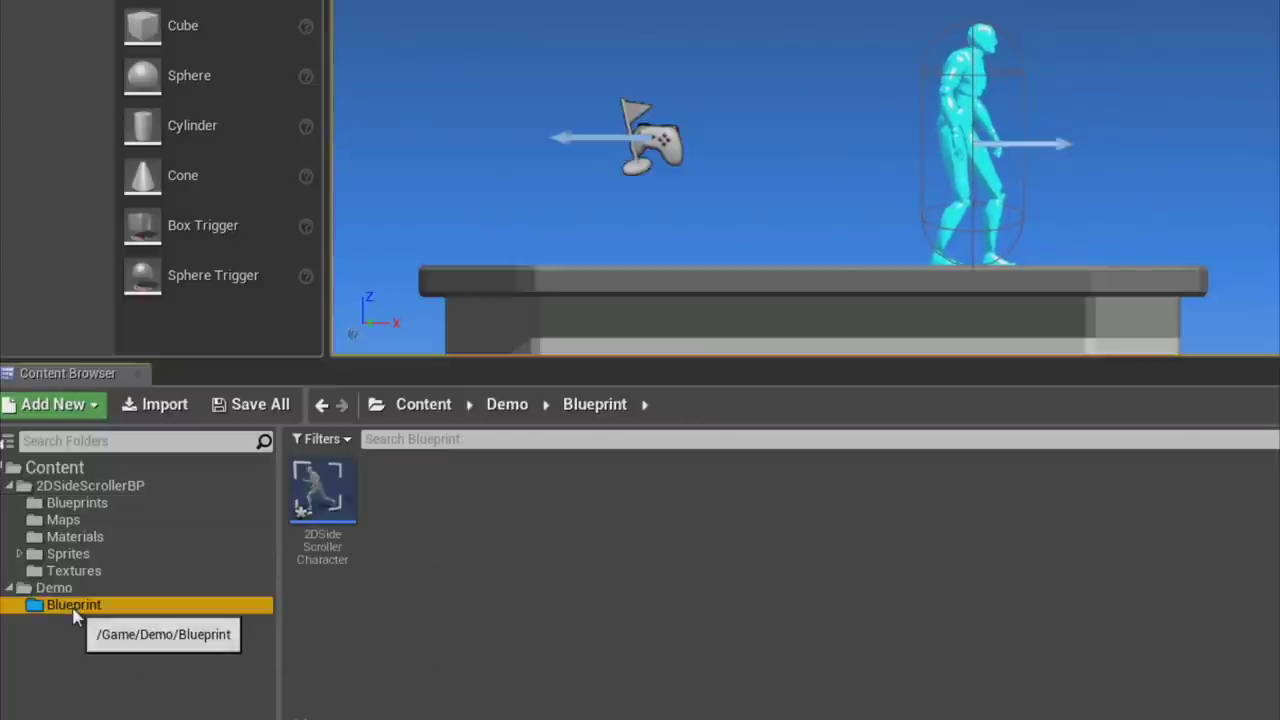
click(320, 510)
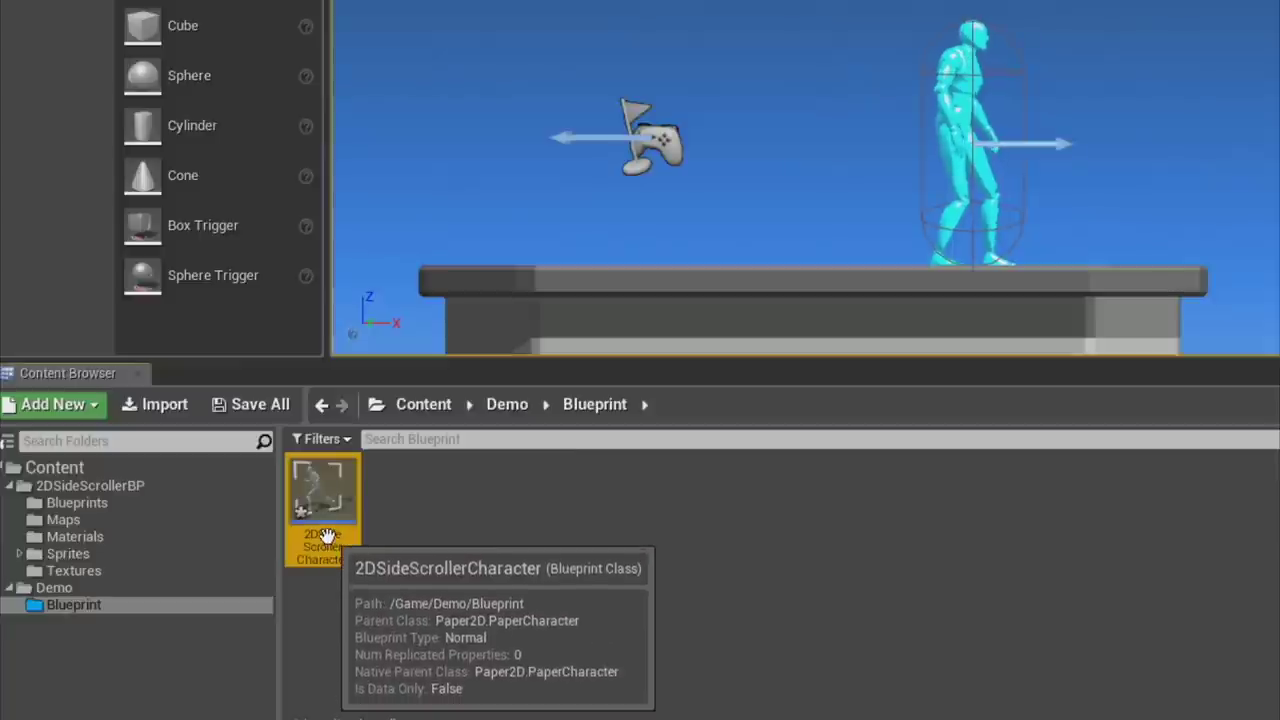
key(F2)
text(B)
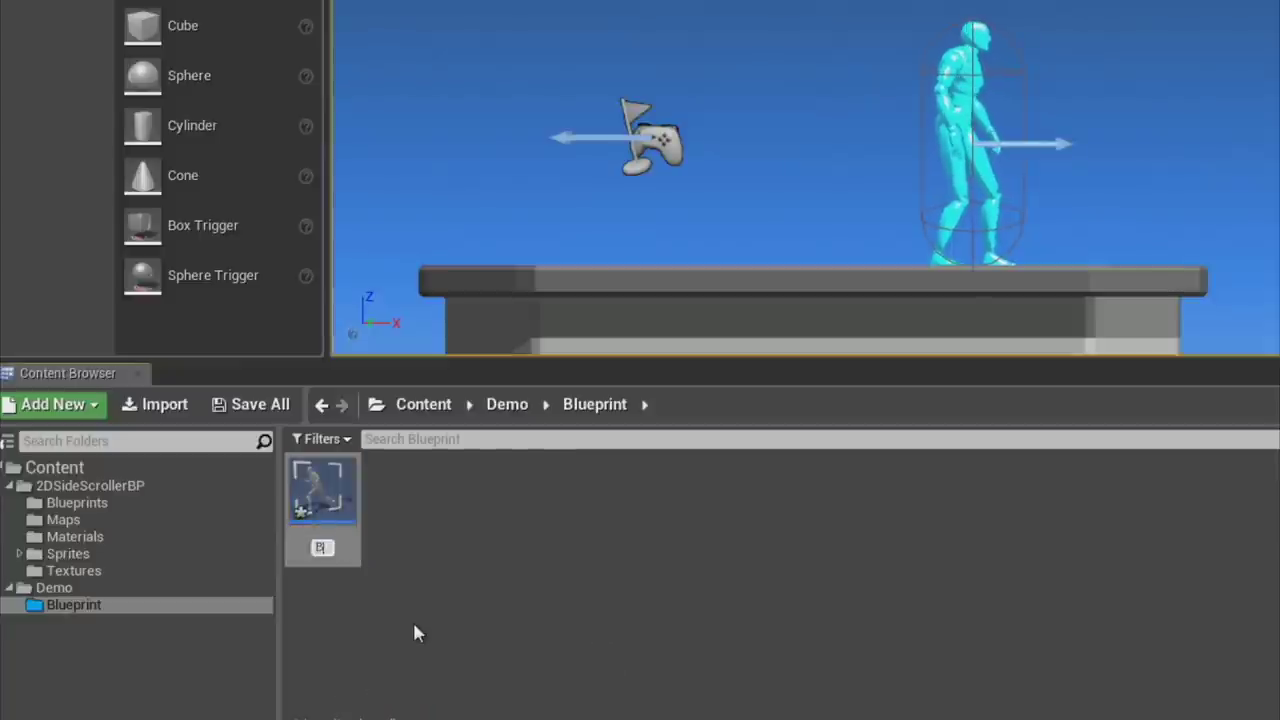
text(P_Dude)
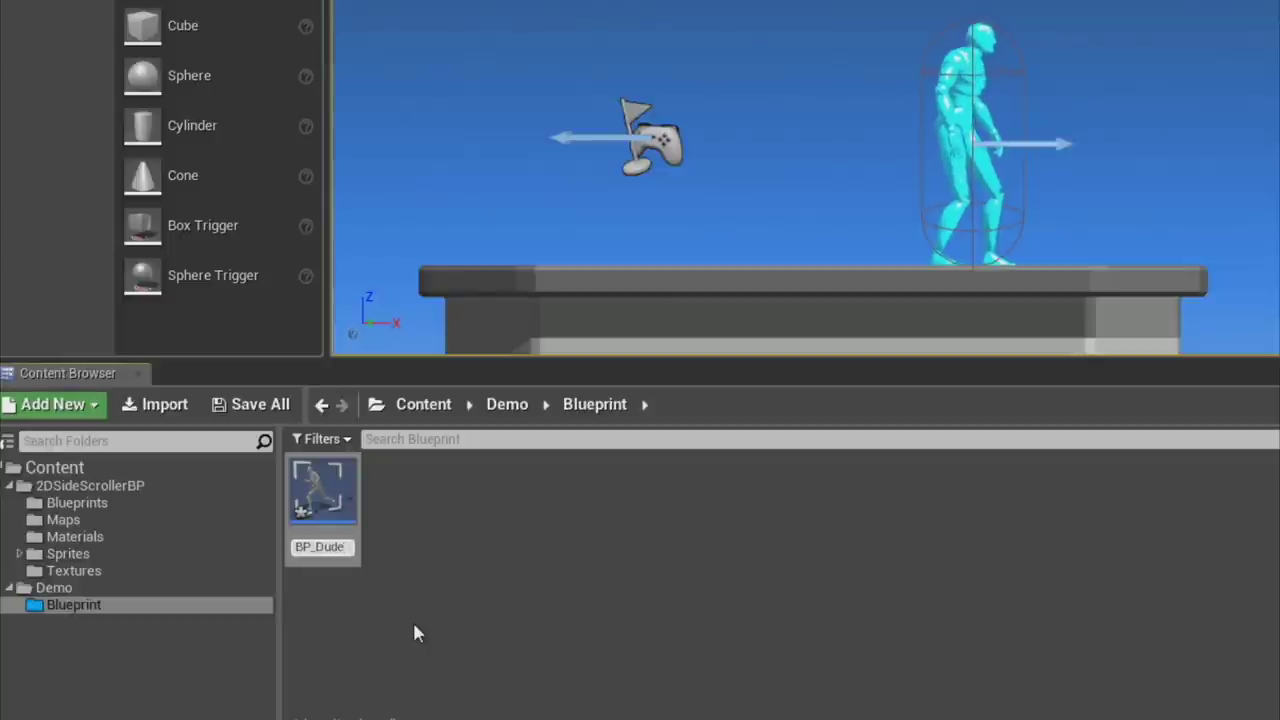
key(Return)
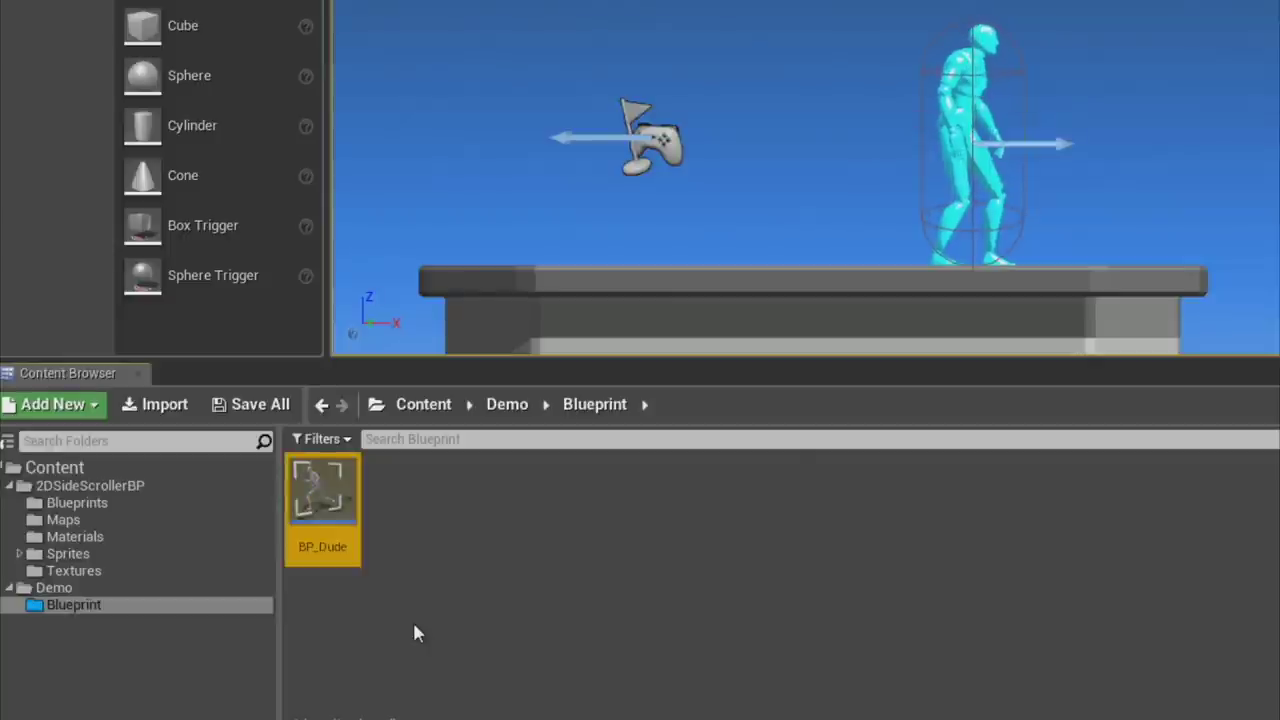
Open BP_Dude, preview it in the Viewport, then return to the level map.
double_click(329, 498)
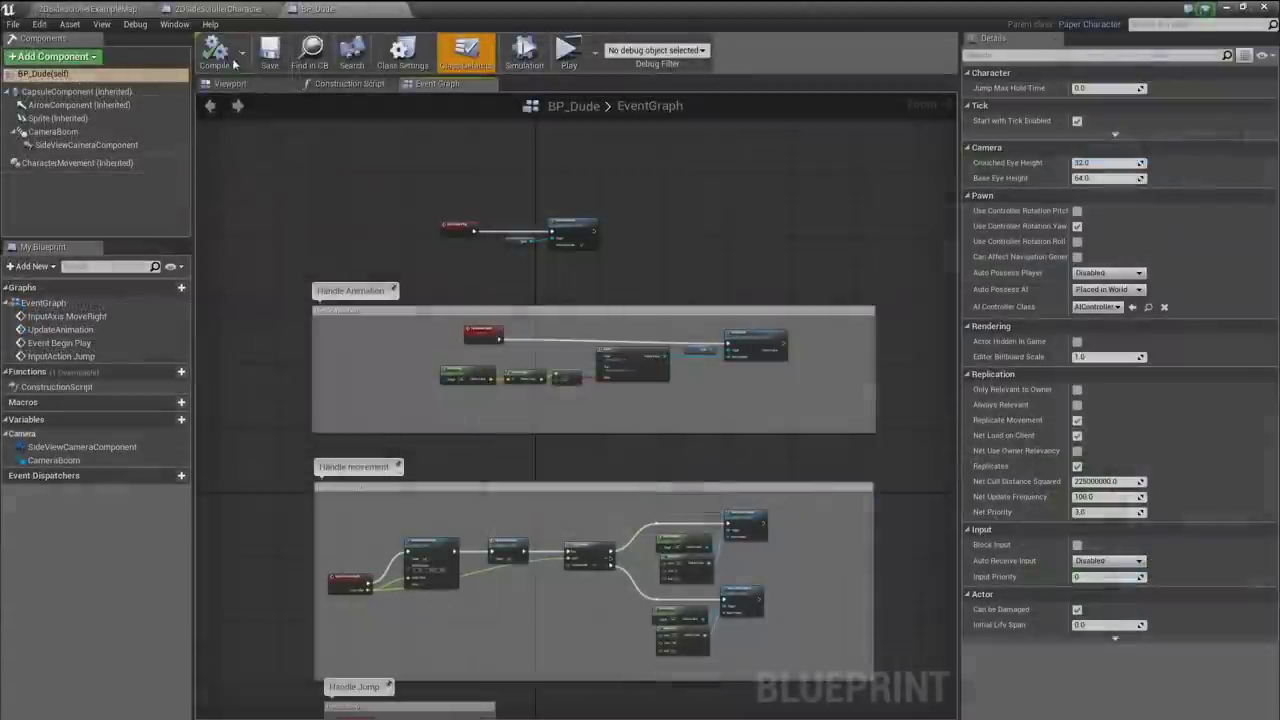
click(248, 84)
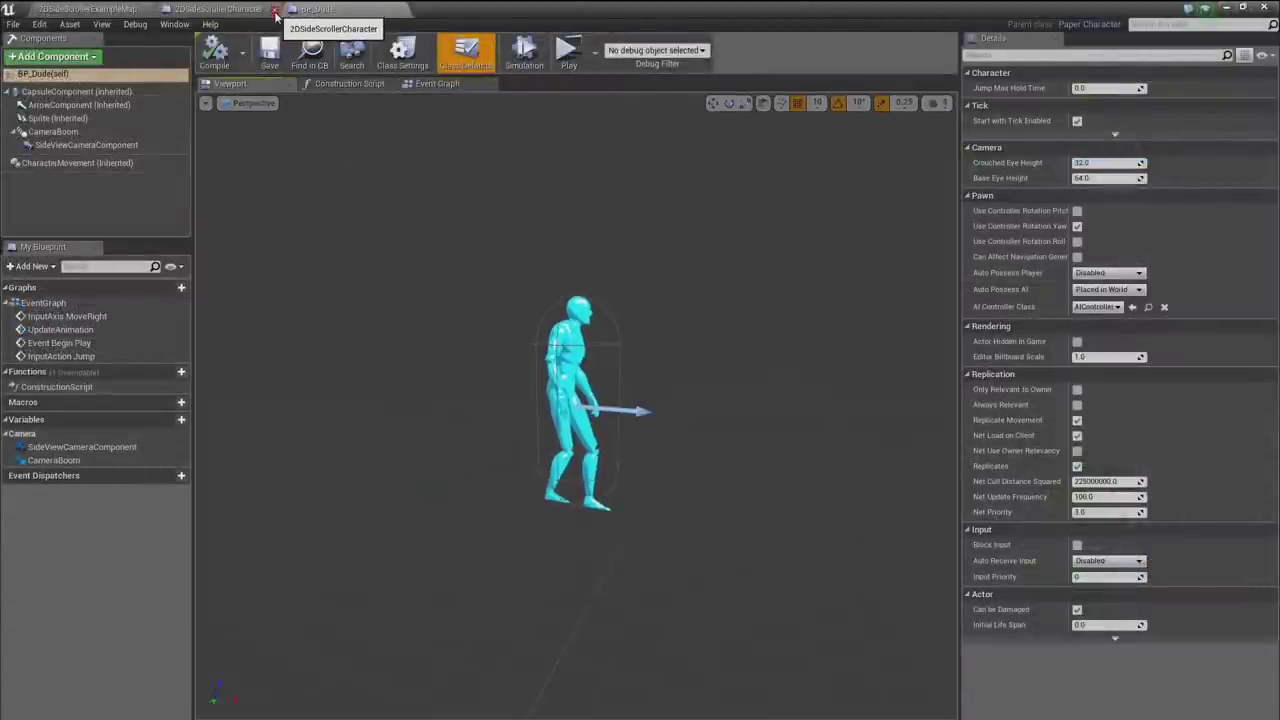
click(93, 8)
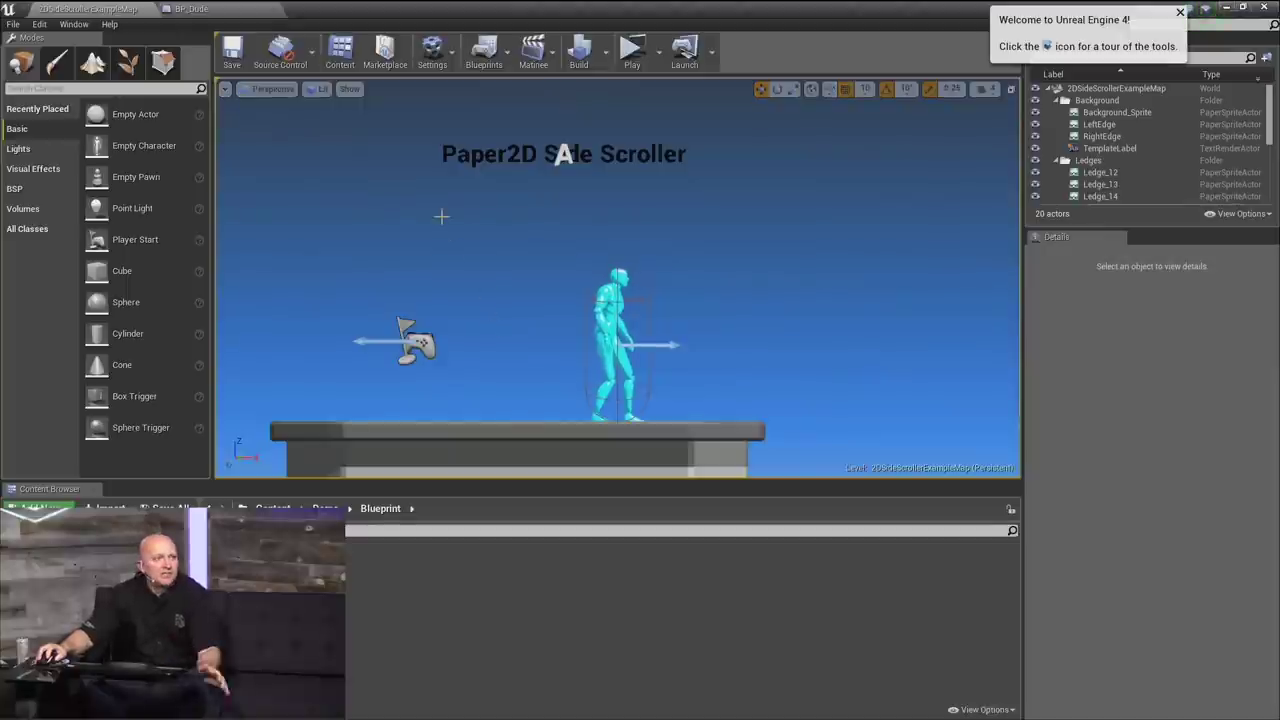
In World Settings, set the Selected GameMode's Default Pawn Class to BP_Dude.
click(437, 52)
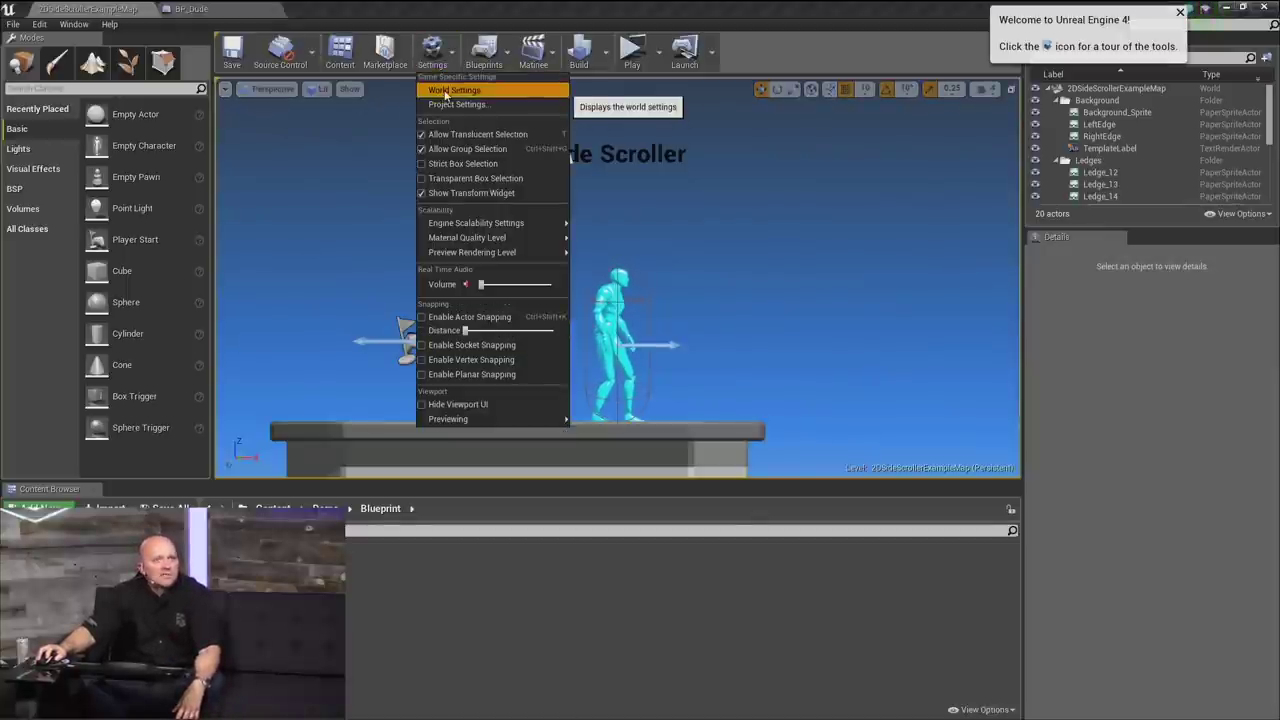
click(445, 91)
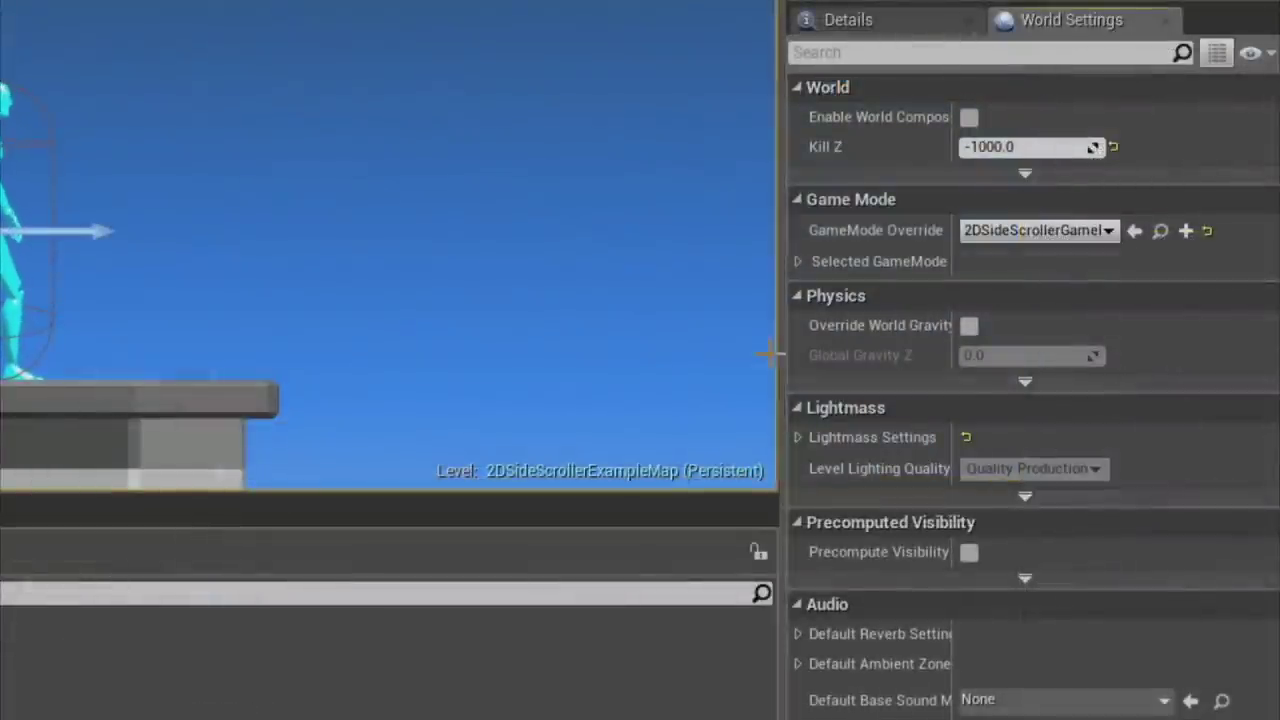
click(798, 264)
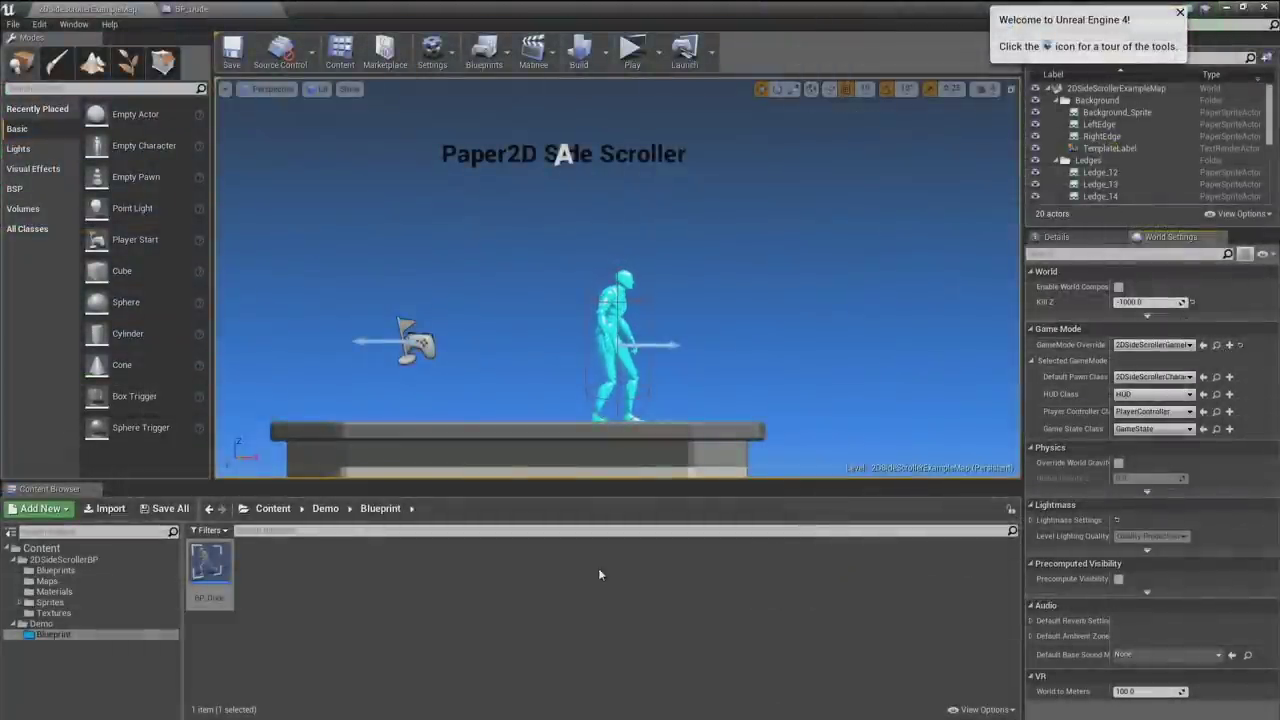
right_click(522, 566)
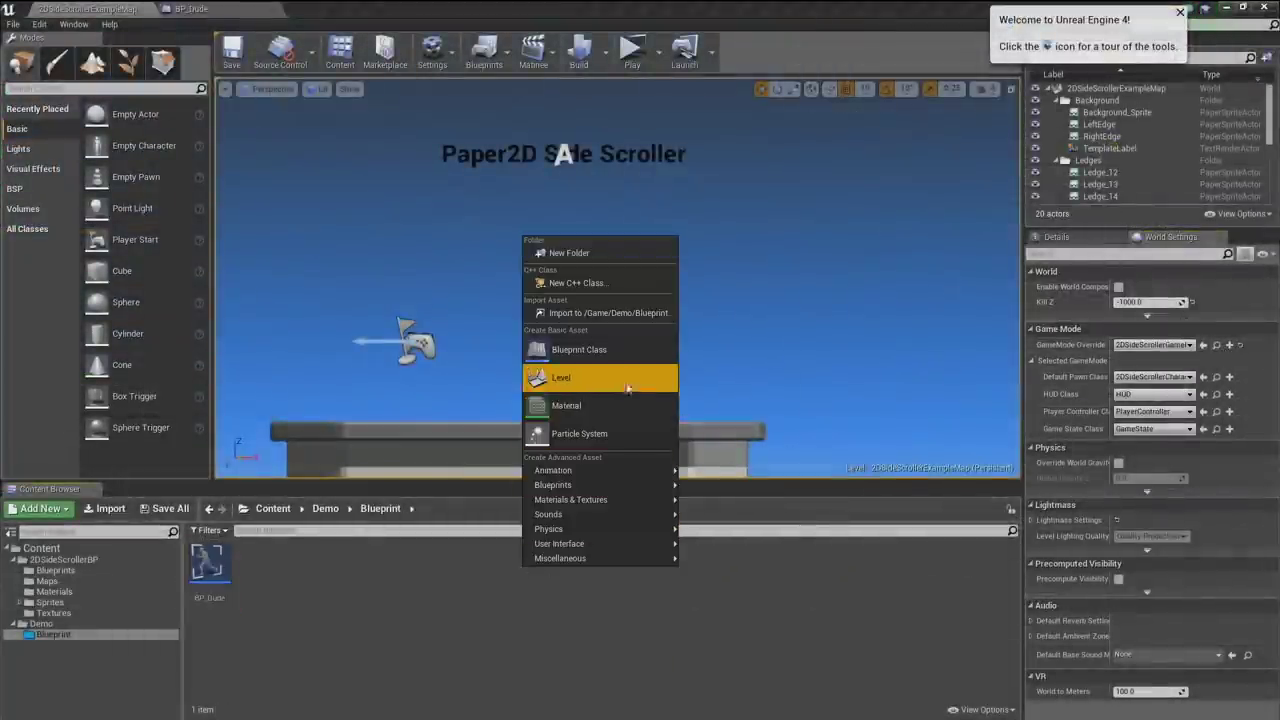
key(Escape)
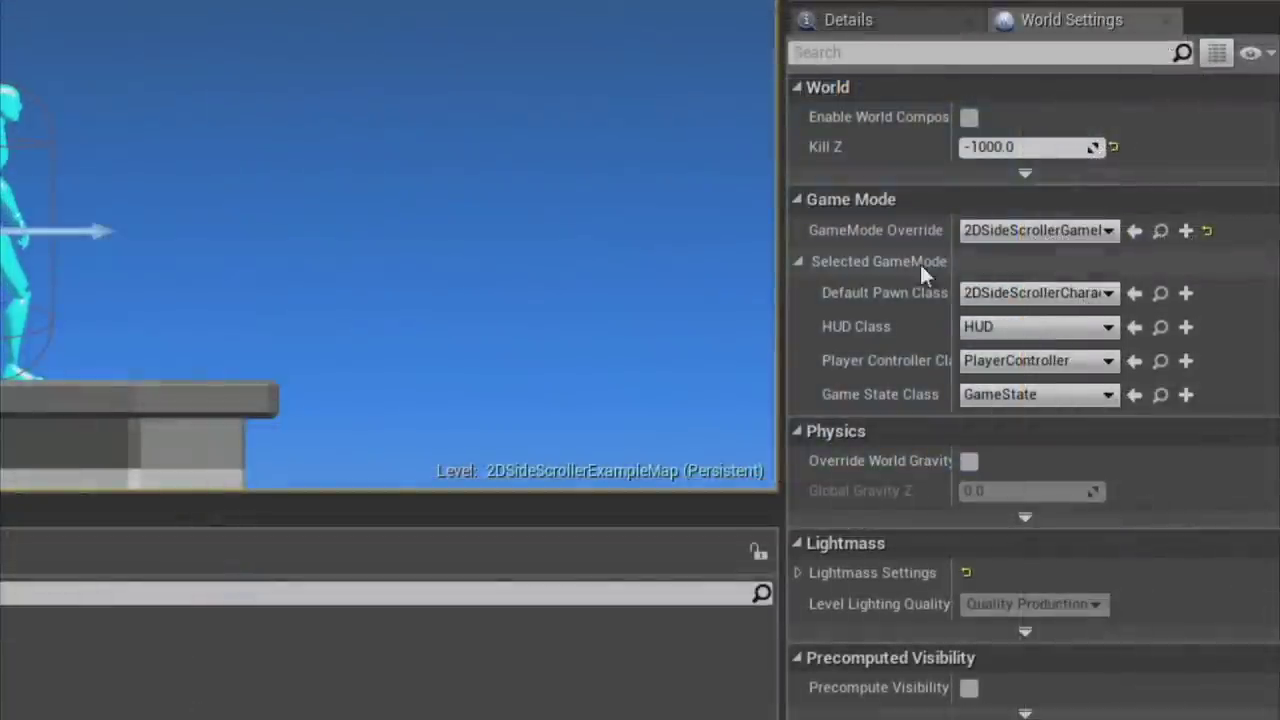
click(1061, 293)
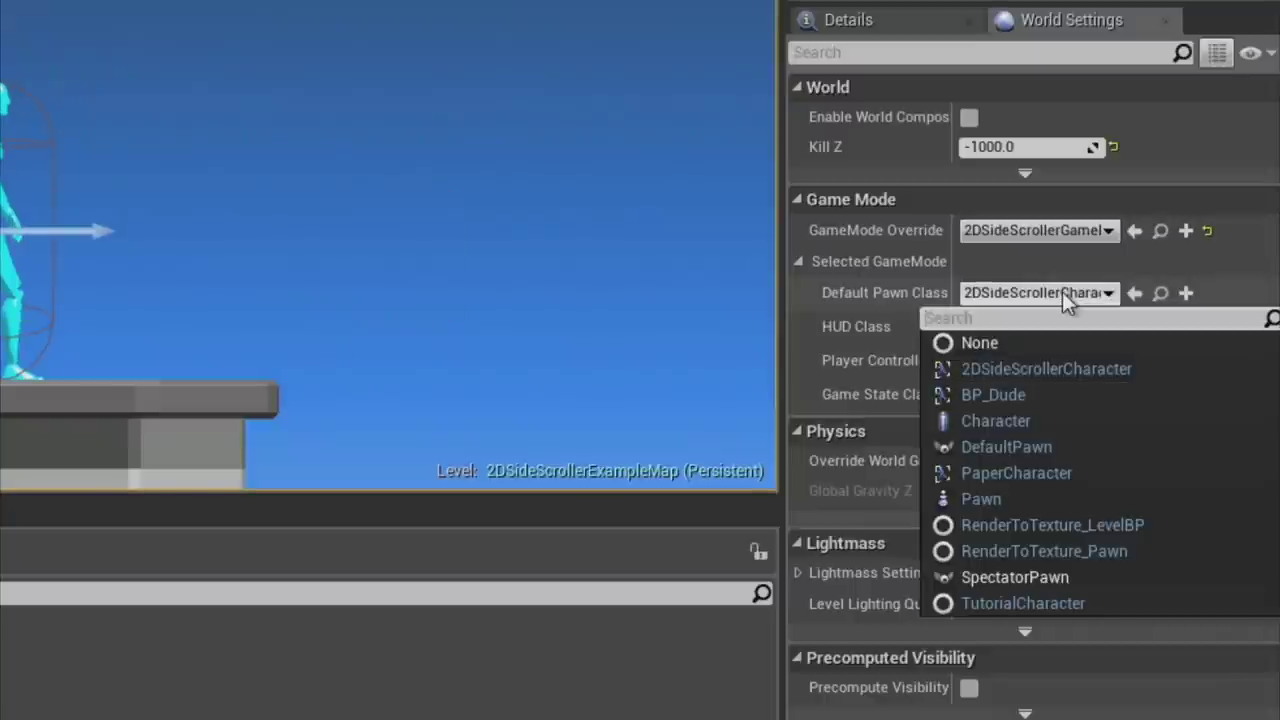
click(1010, 394)
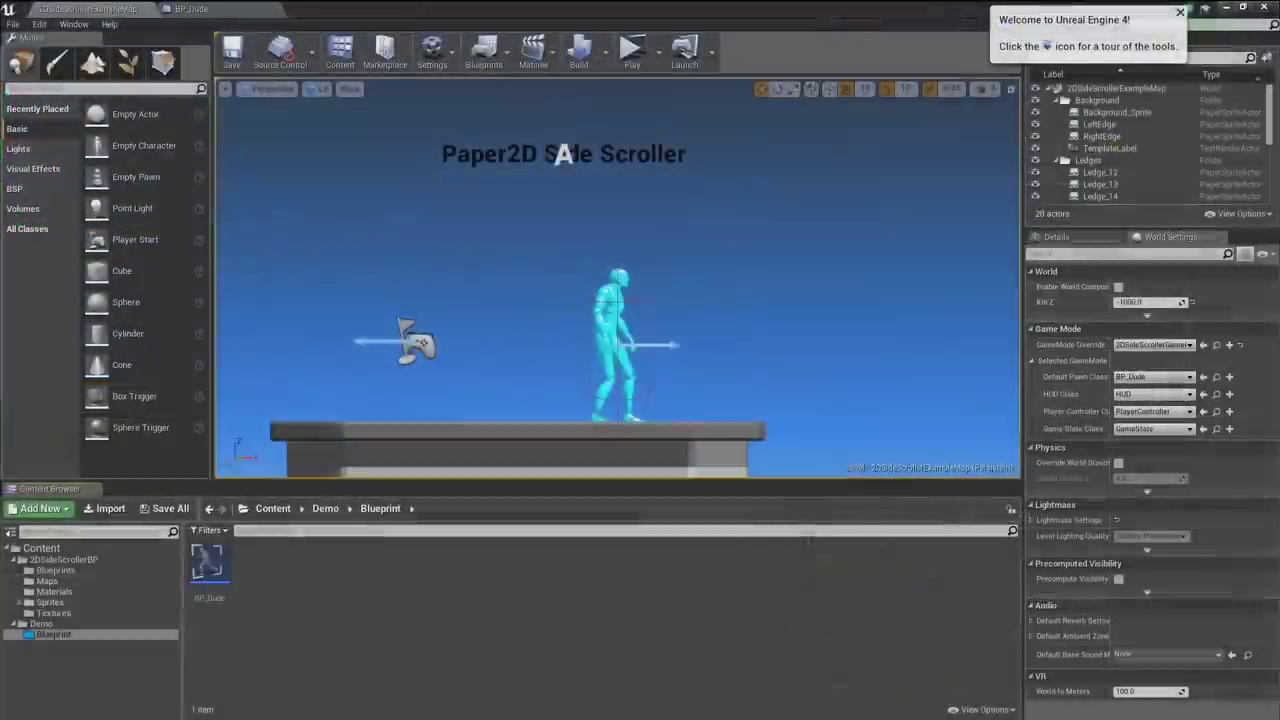
Switch the viewport to Front view with Lit shading and zoom out over all platforms.
click(272, 89)
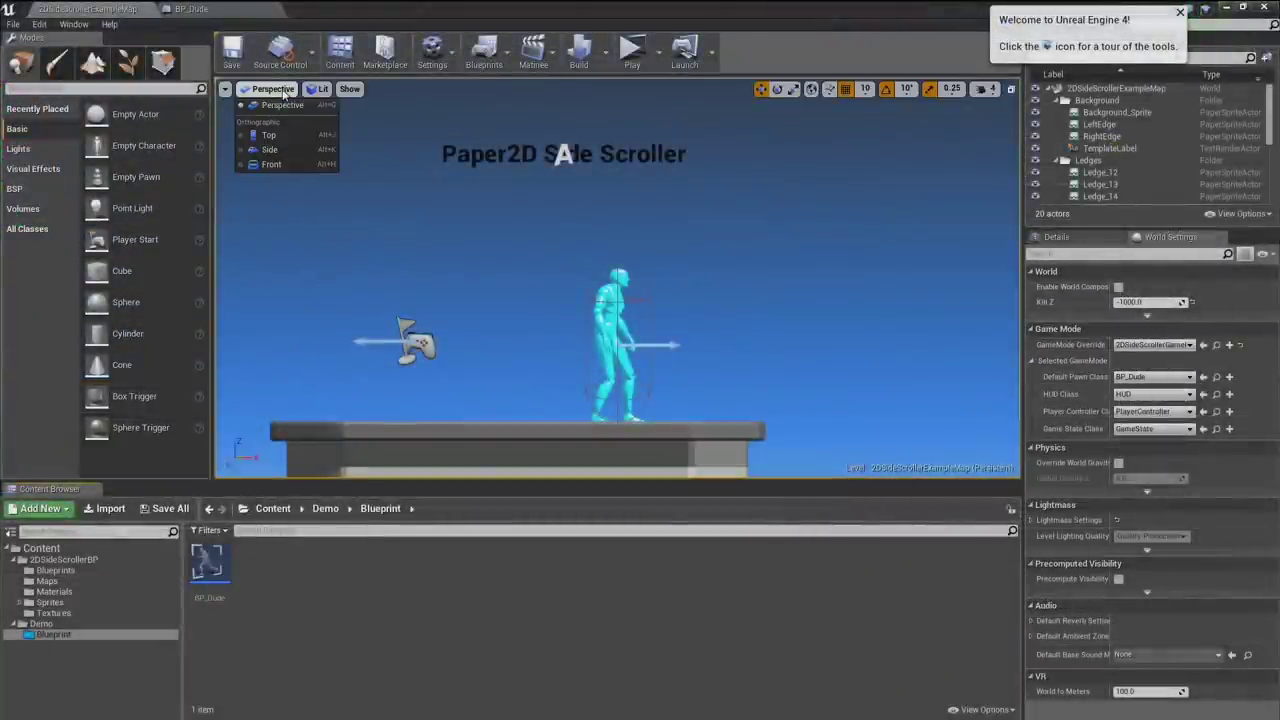
click(280, 163)
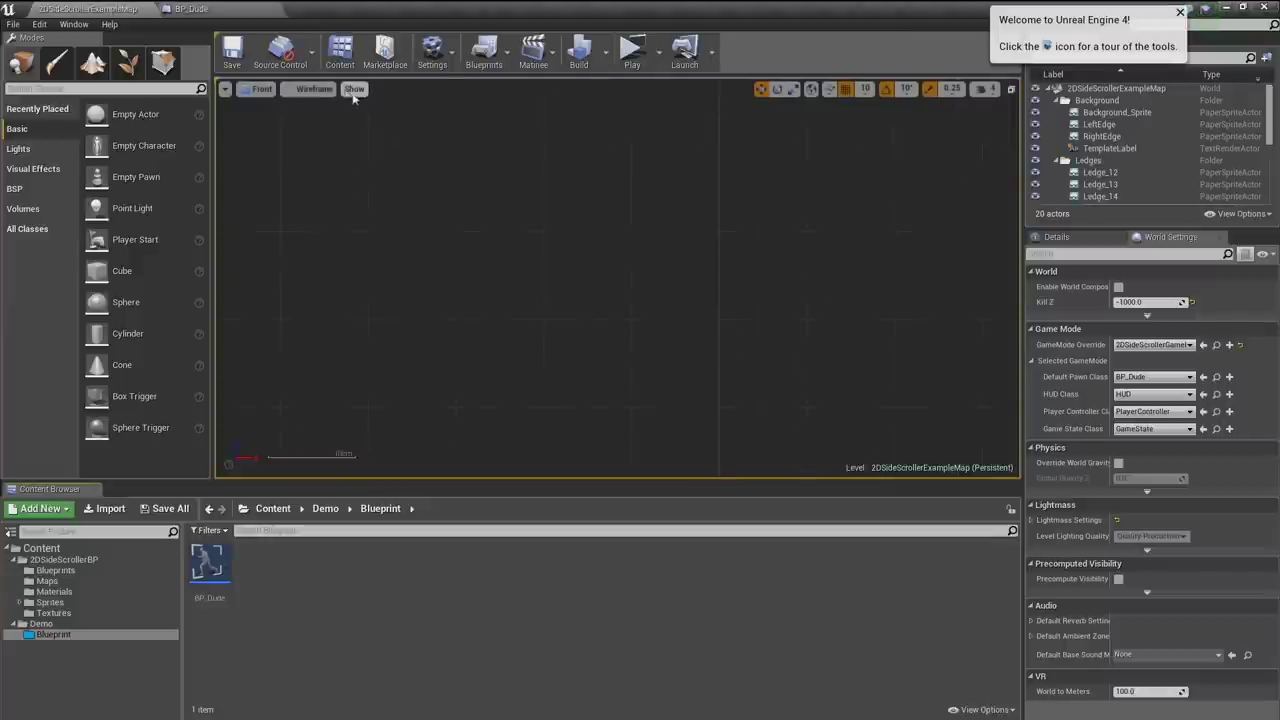
click(313, 89)
click(318, 113)
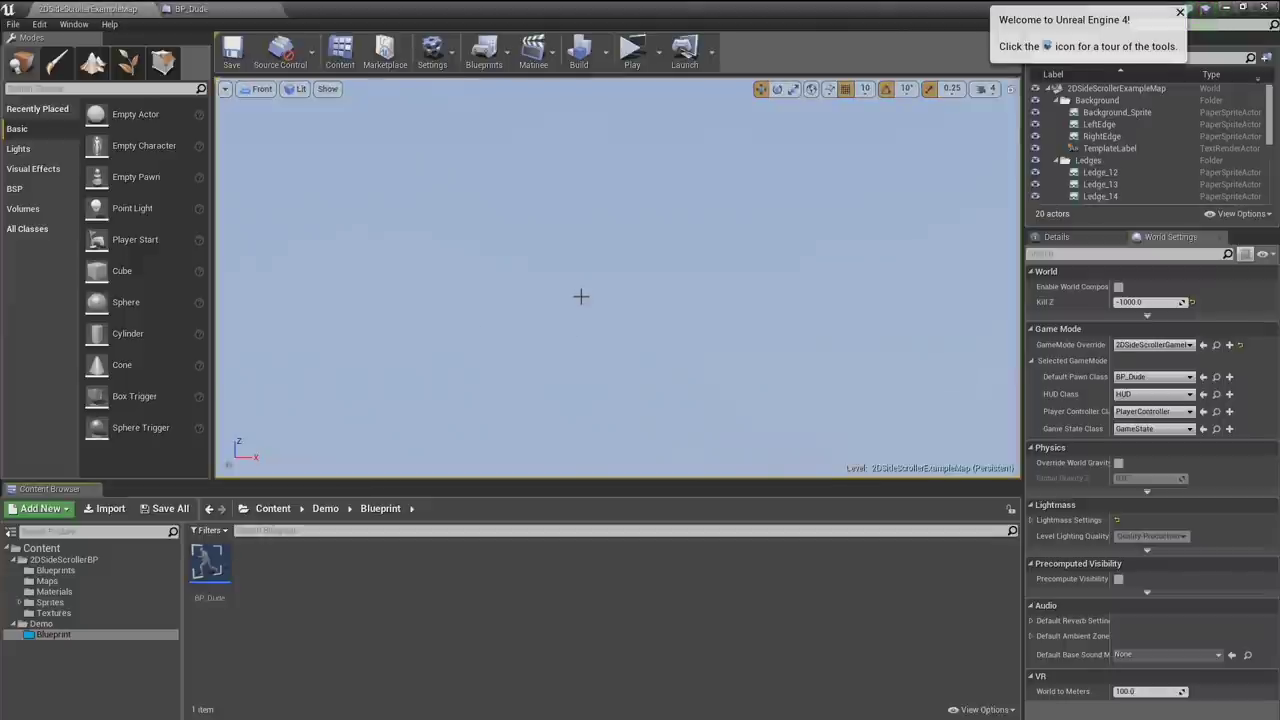
scroll(587, 322, down, 10)
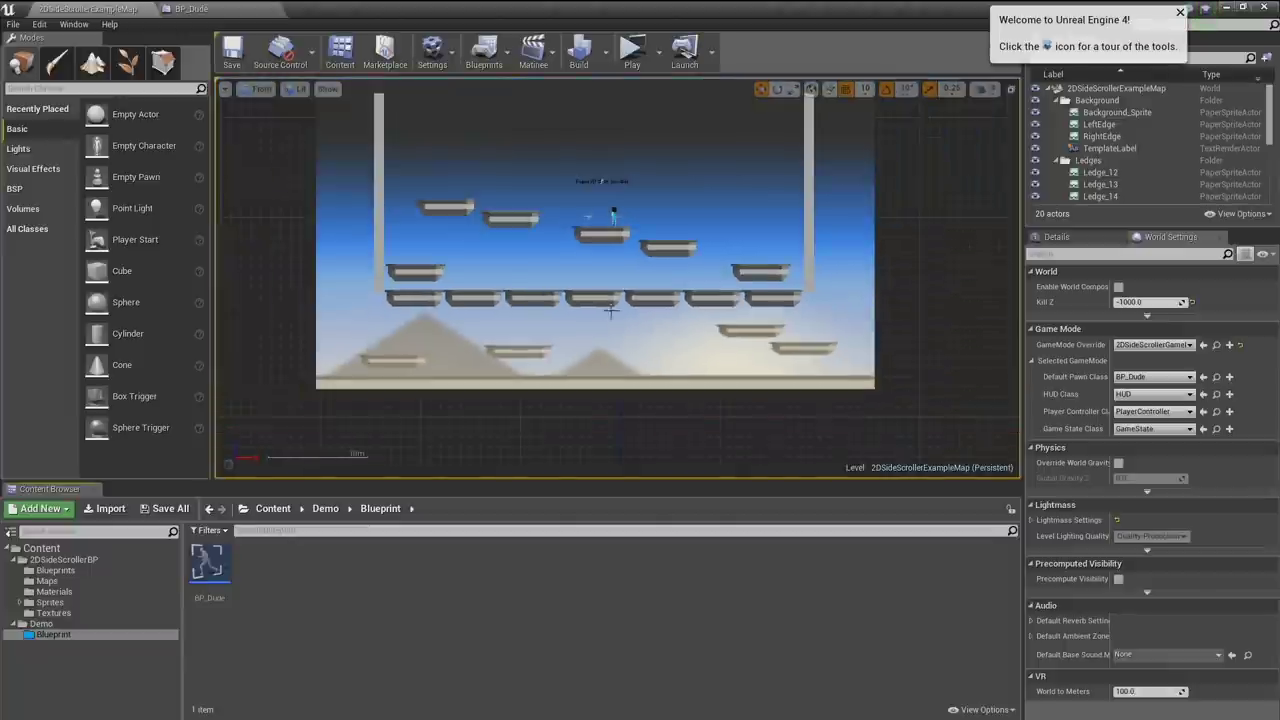
scroll(565, 320, up, 3)
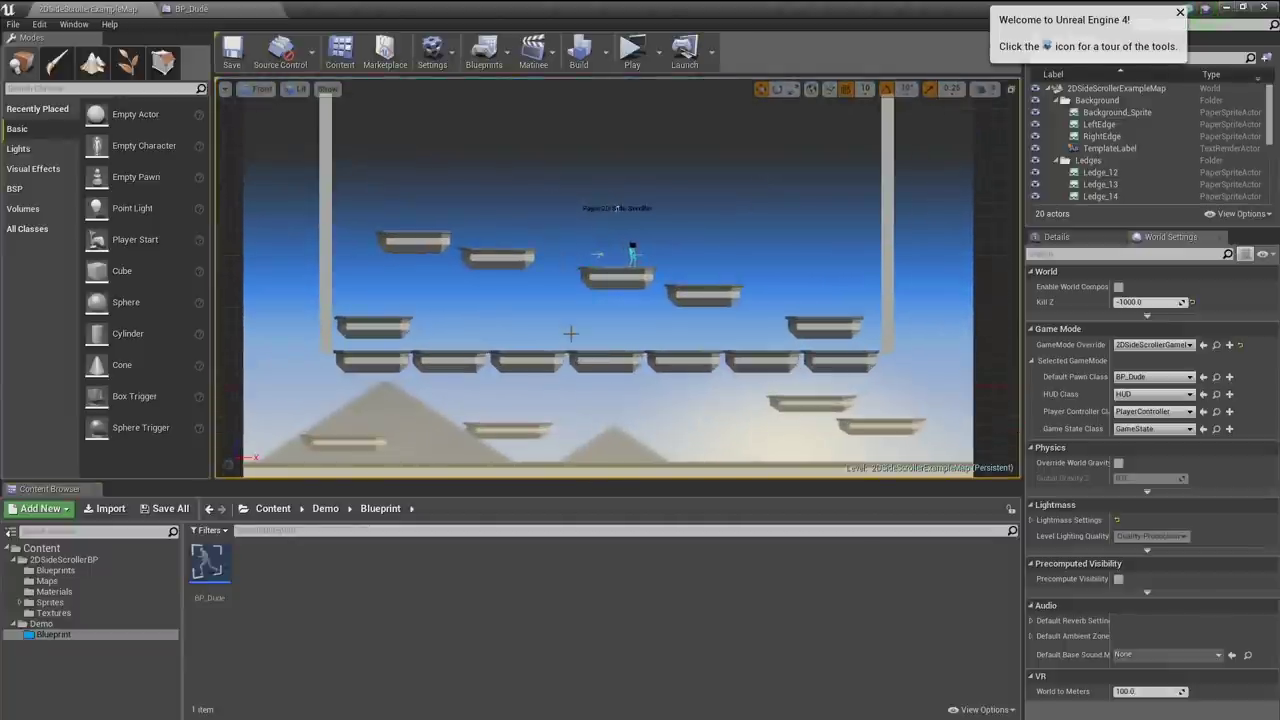
scroll(562, 313, up, 1)
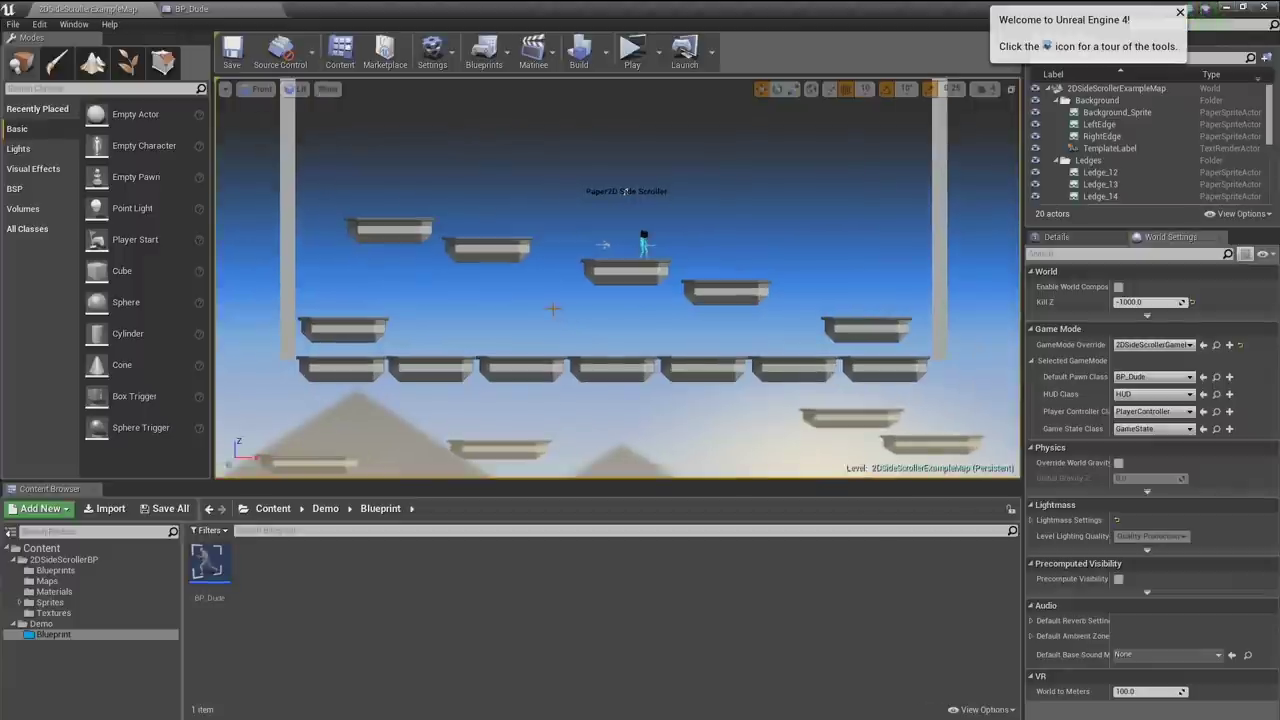
scroll(625, 190, down, 1)
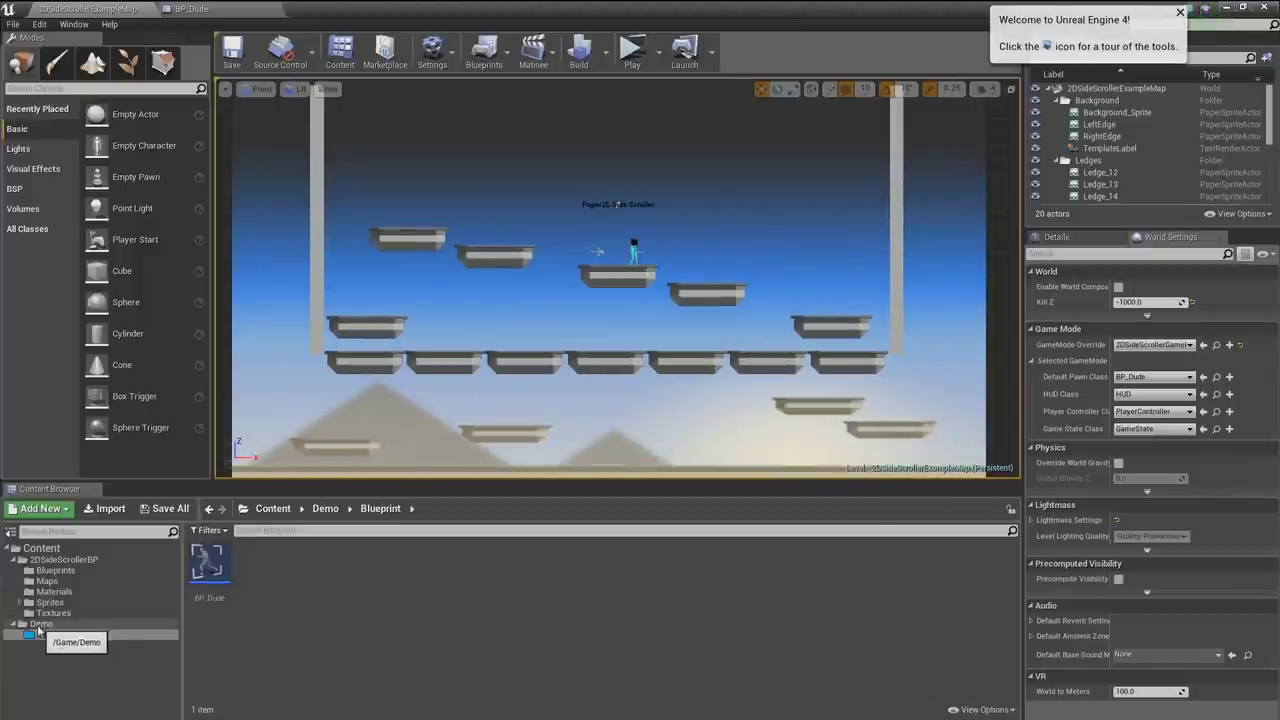
Create a Maps subfolder inside the Demo folder.
click(40, 624)
right_click(40, 624)
click(90, 430)
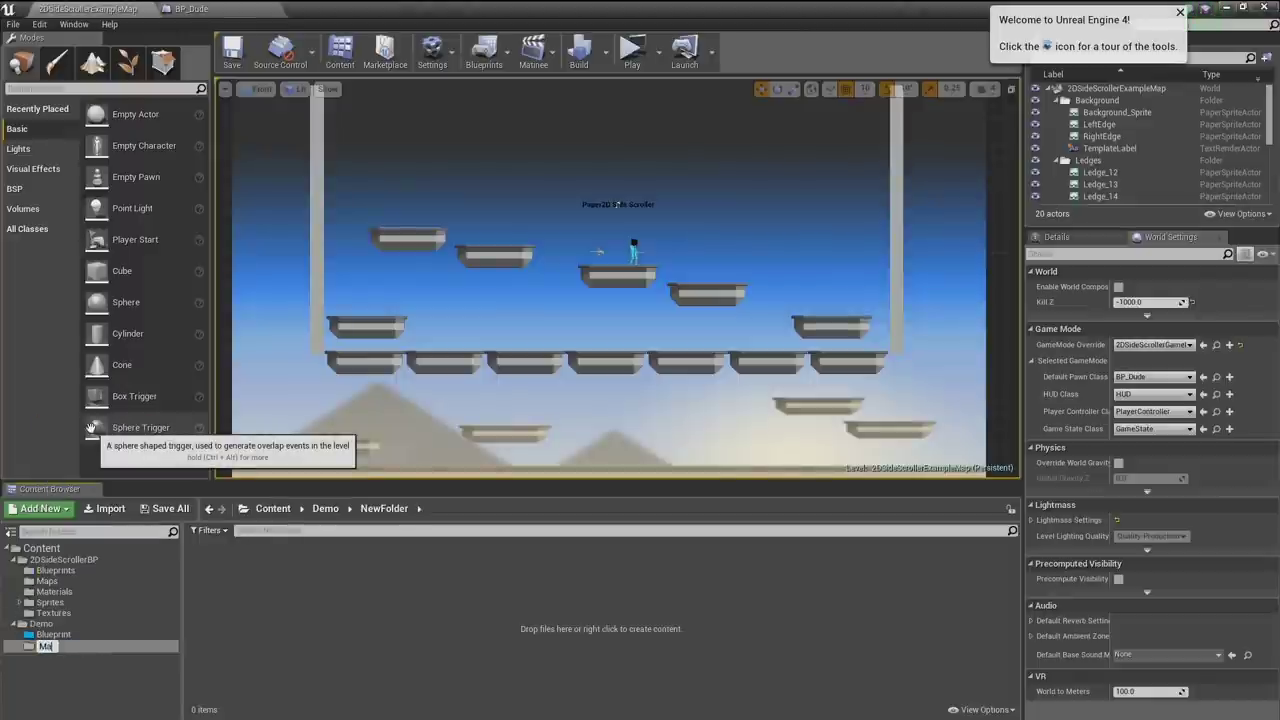
text(Maps)
key(Return)
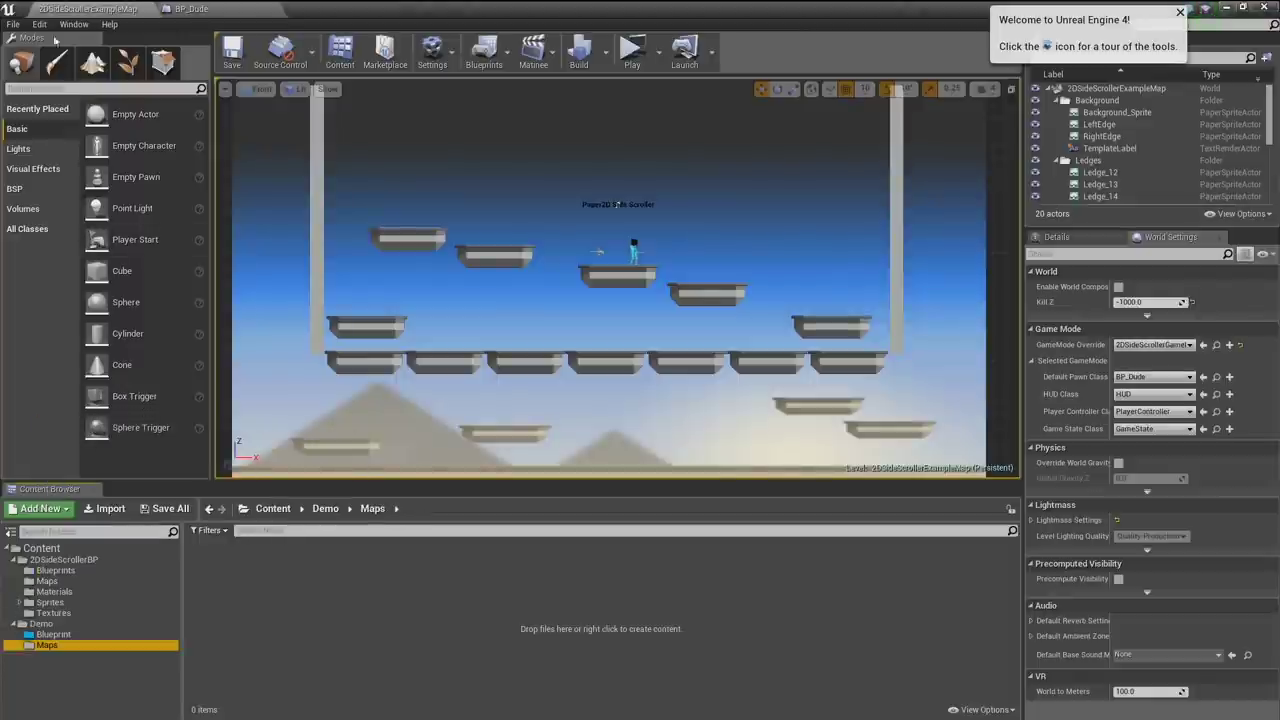
Create a new Default level and save it as Level_01 in Demo/Maps.
click(17, 26)
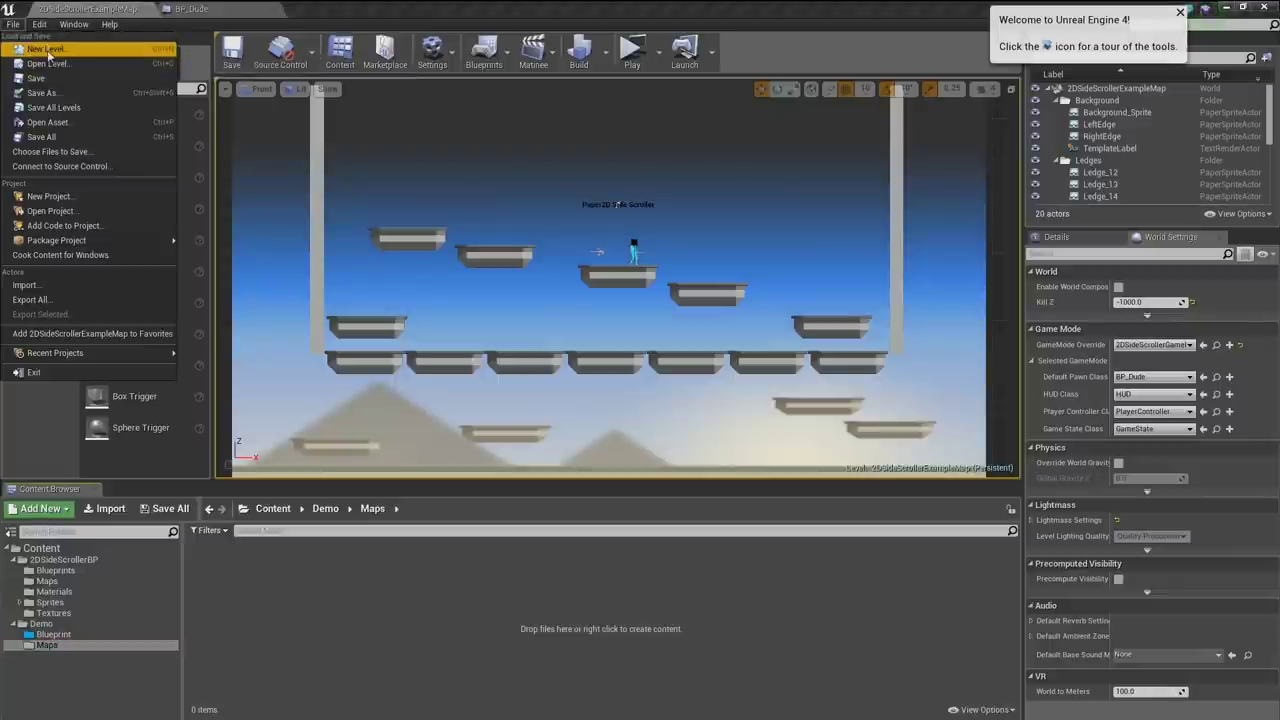
click(46, 50)
click(539, 294)
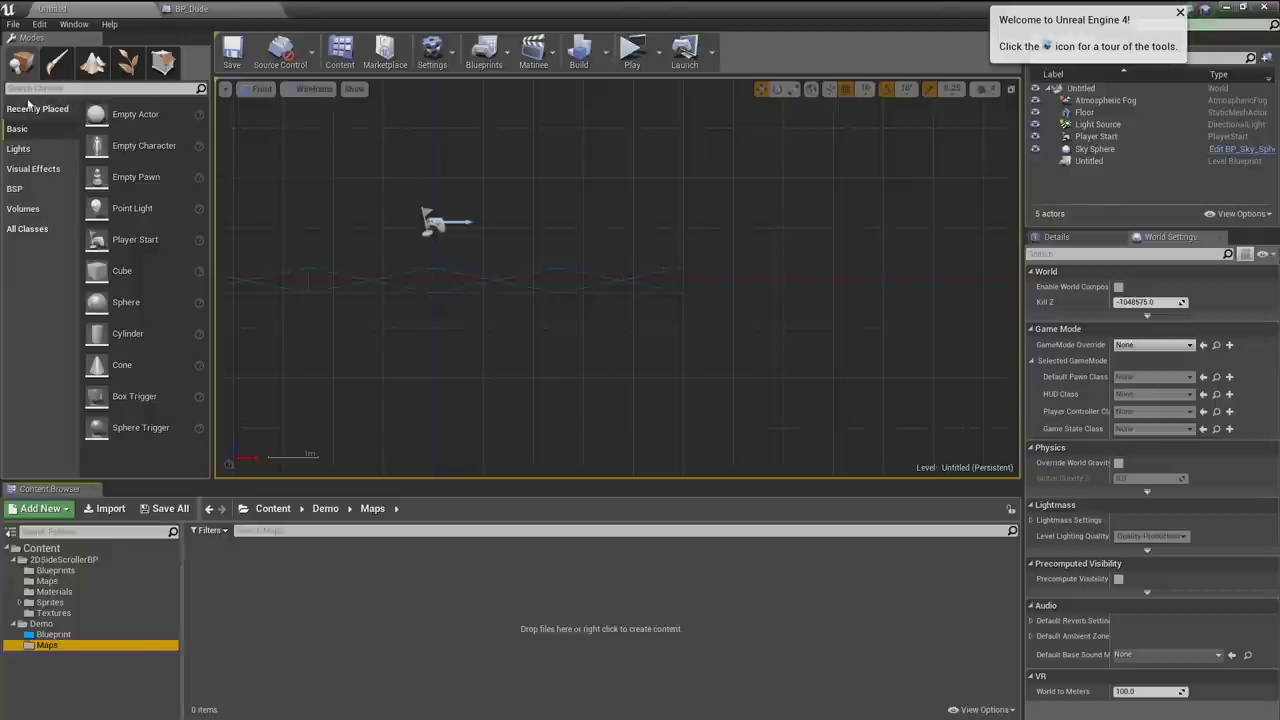
click(13, 24)
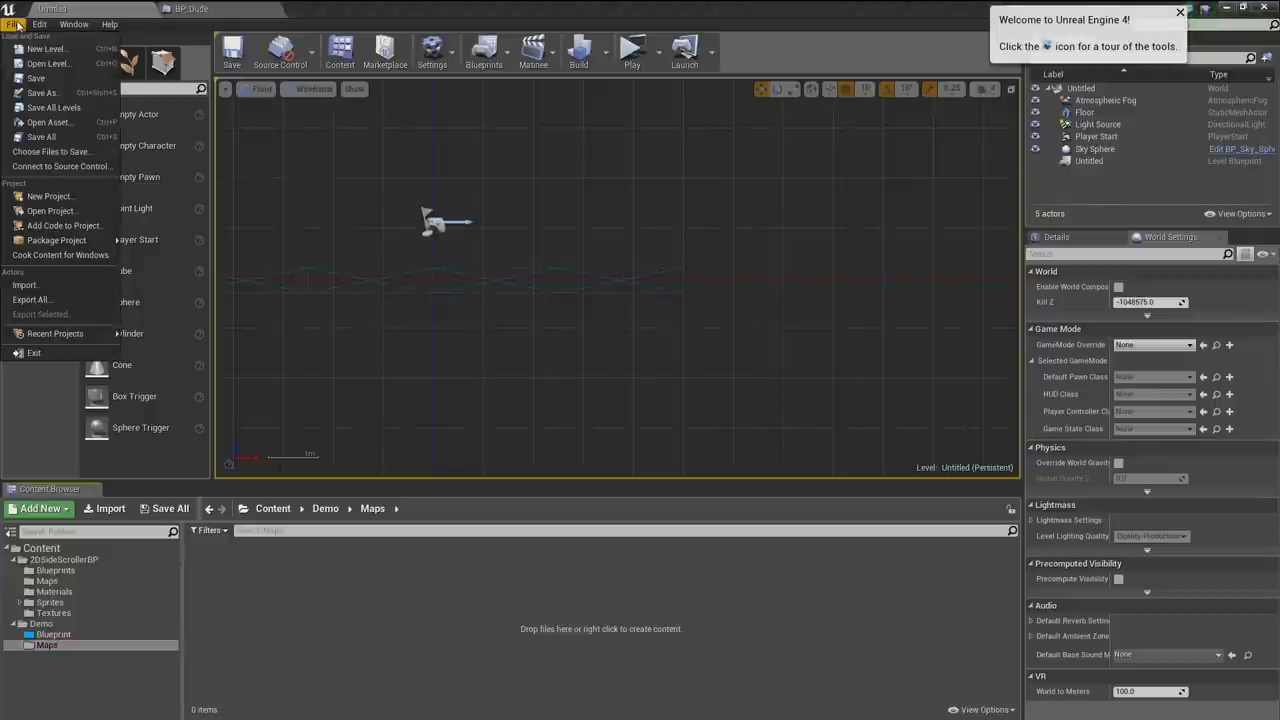
click(45, 93)
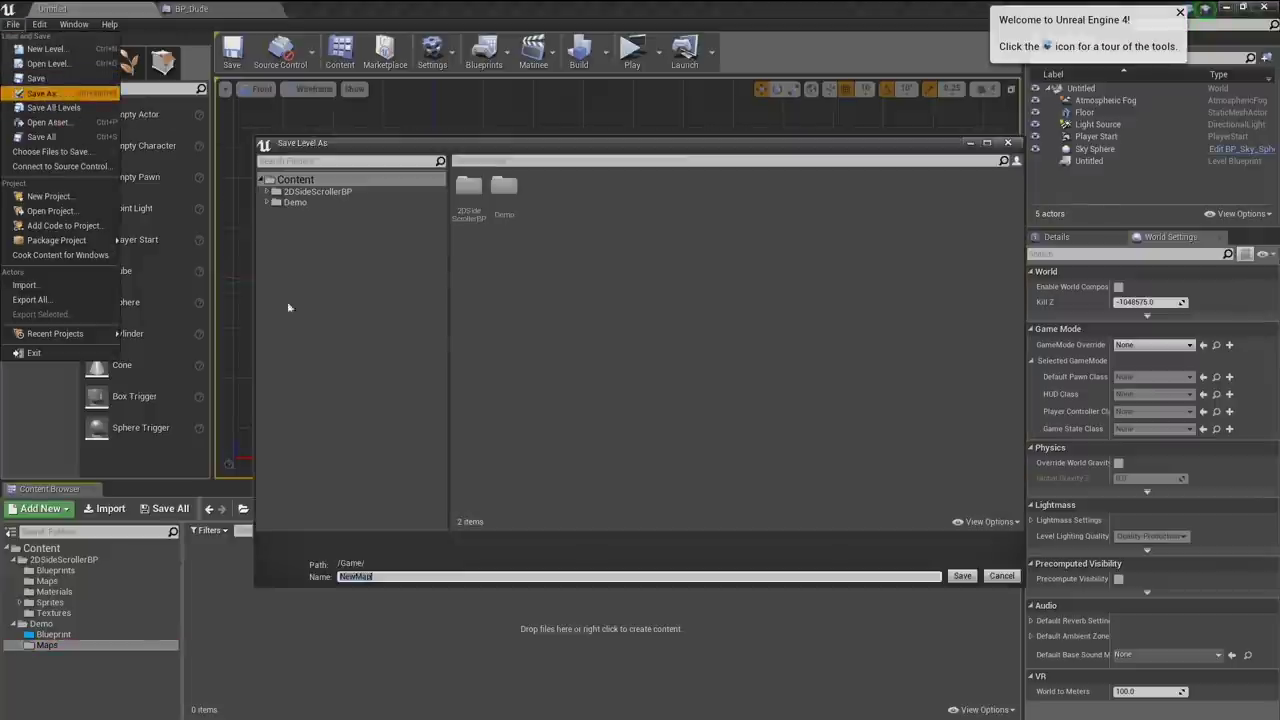
double_click(503, 190)
double_click(505, 193)
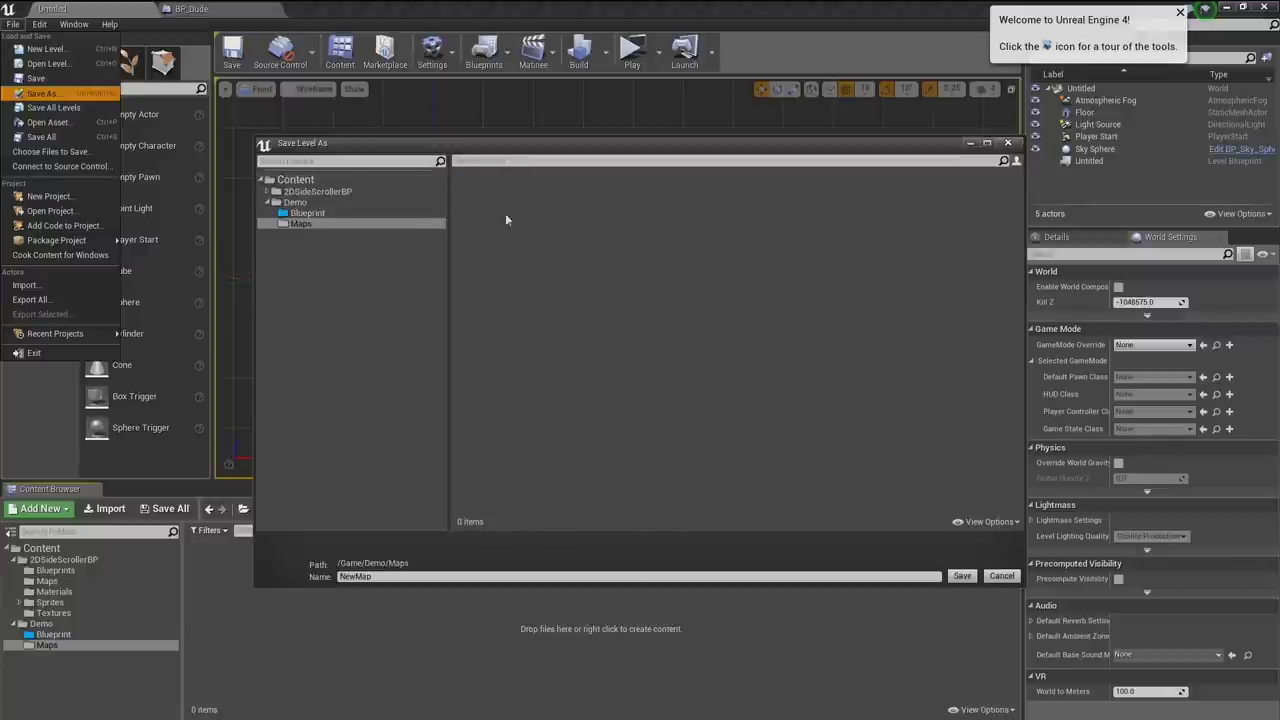
click(501, 576)
text(Level_01)
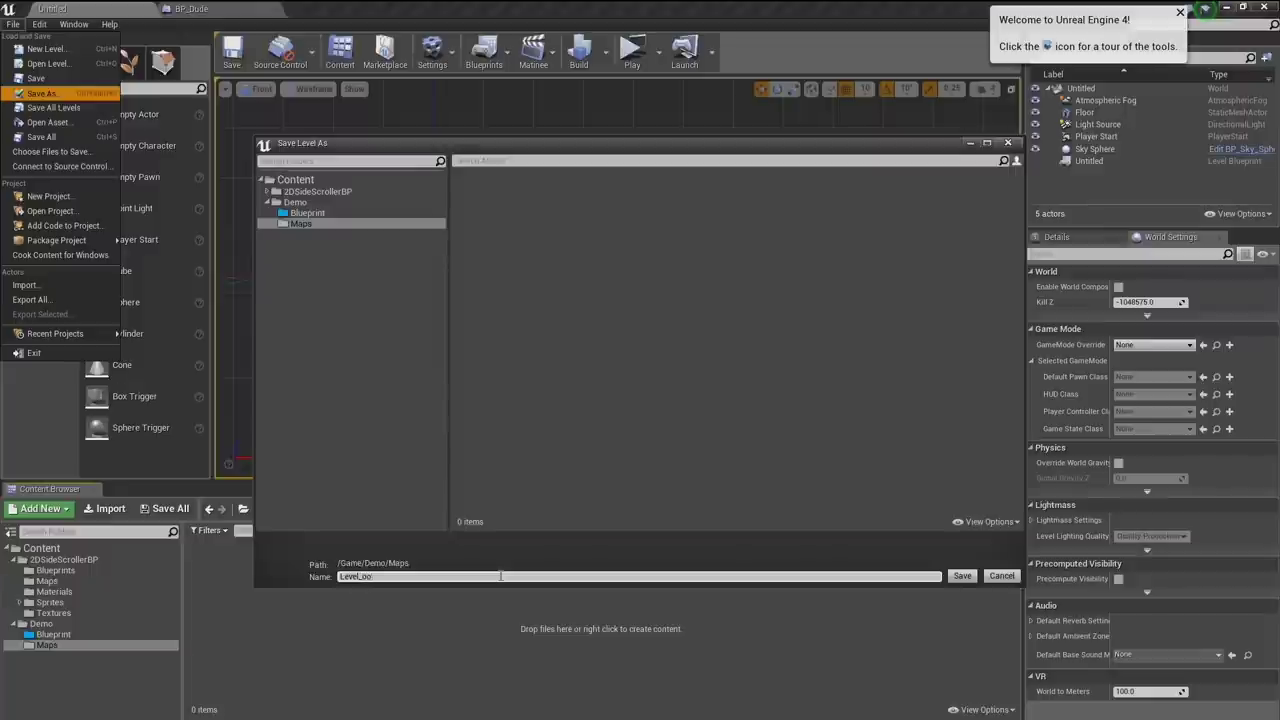
key(Return)
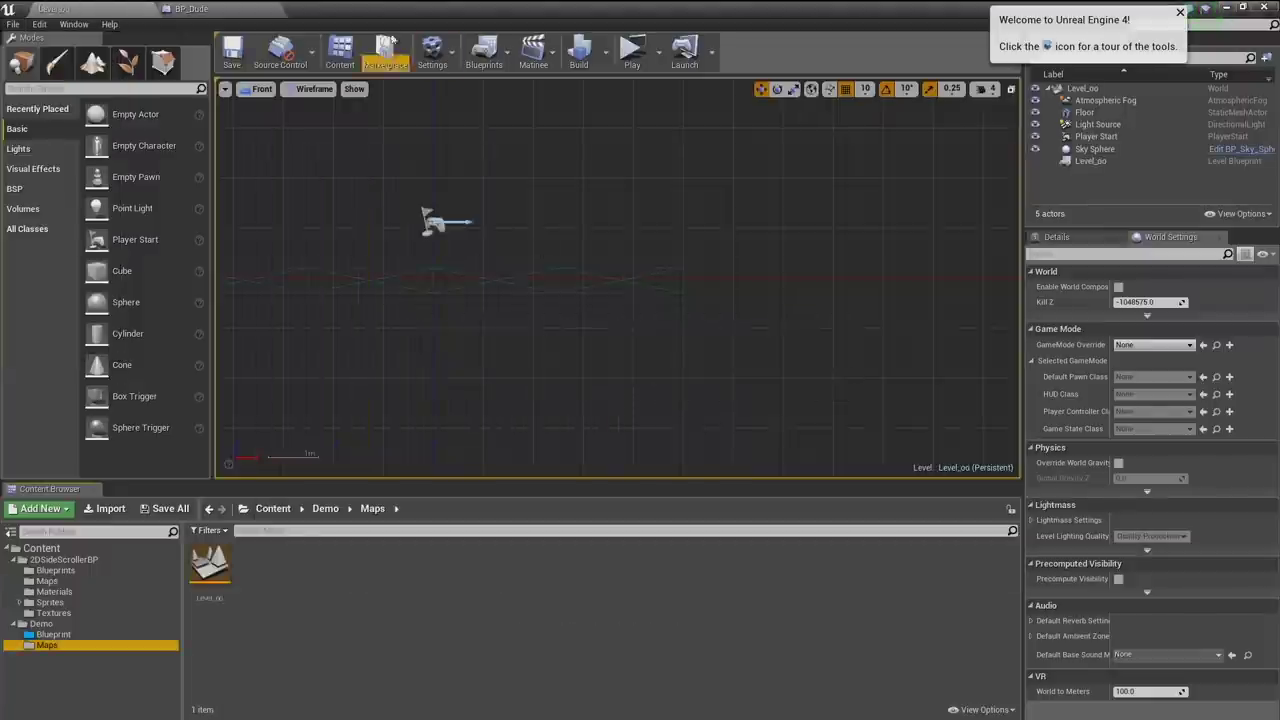
Set the viewport to Lit shading and pan to centre the floor.
click(314, 89)
click(310, 114)
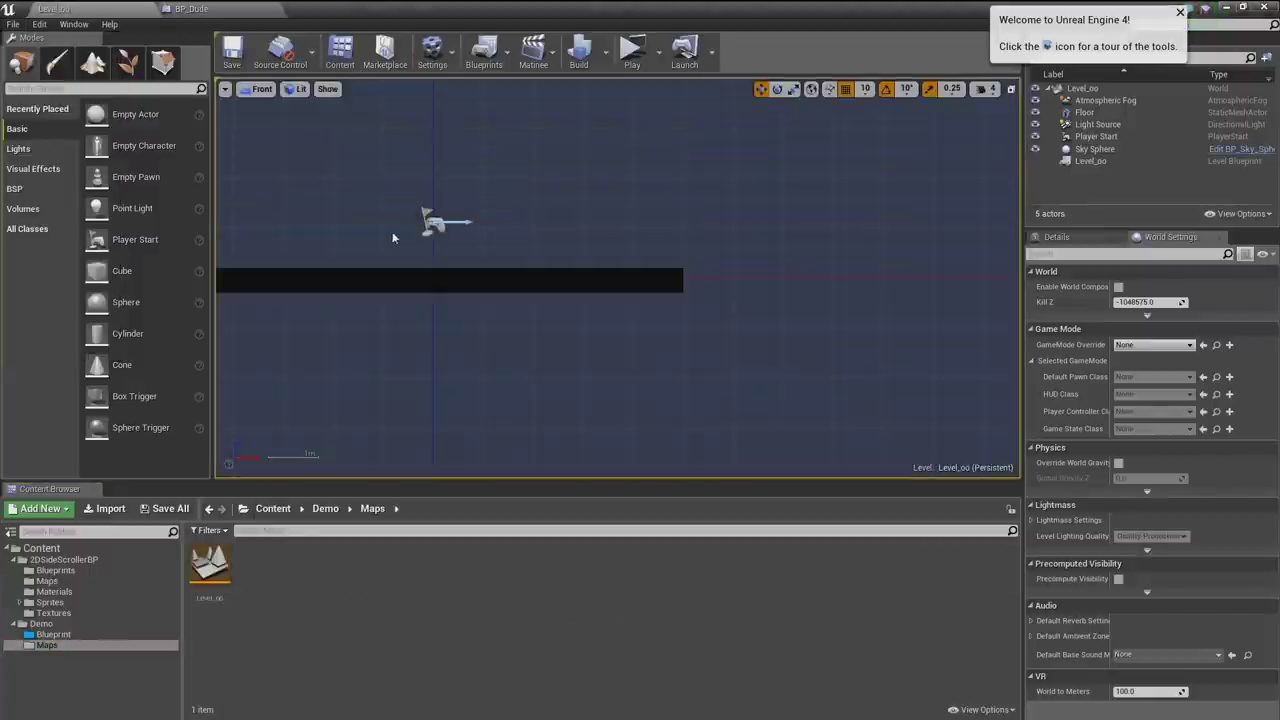
right_drag(628, 367, 570, 273)
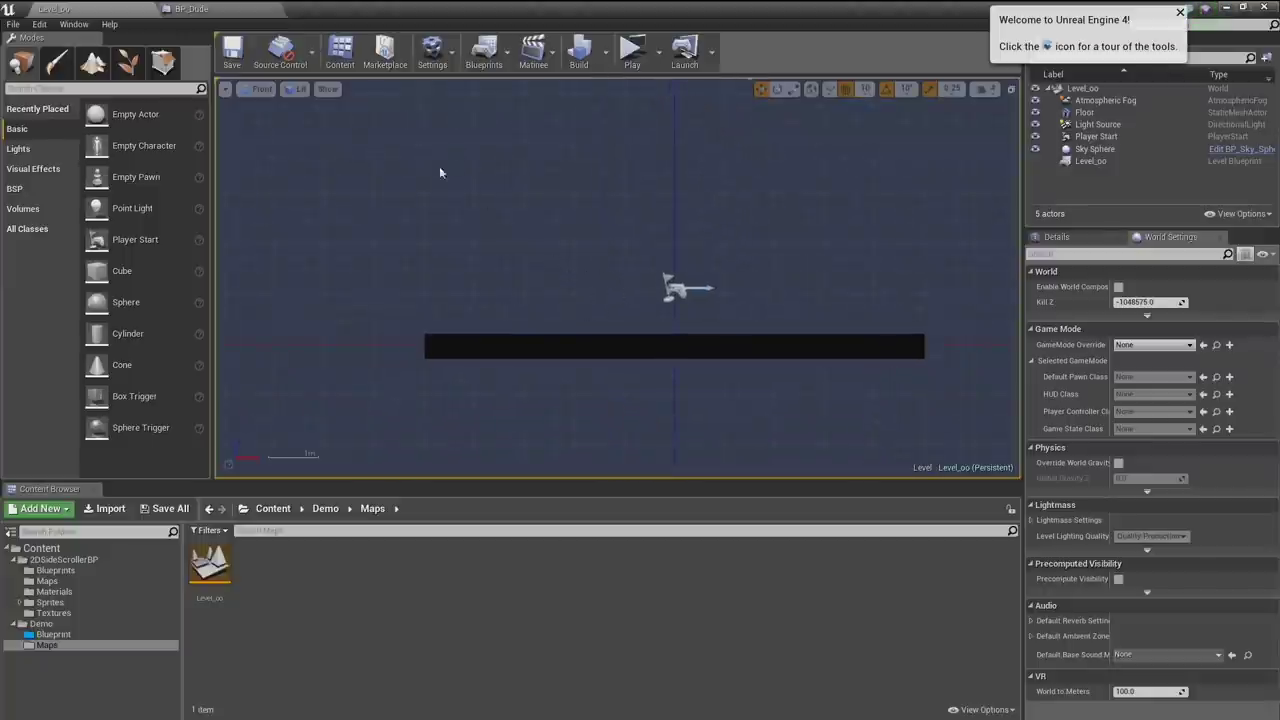
click(41, 24)
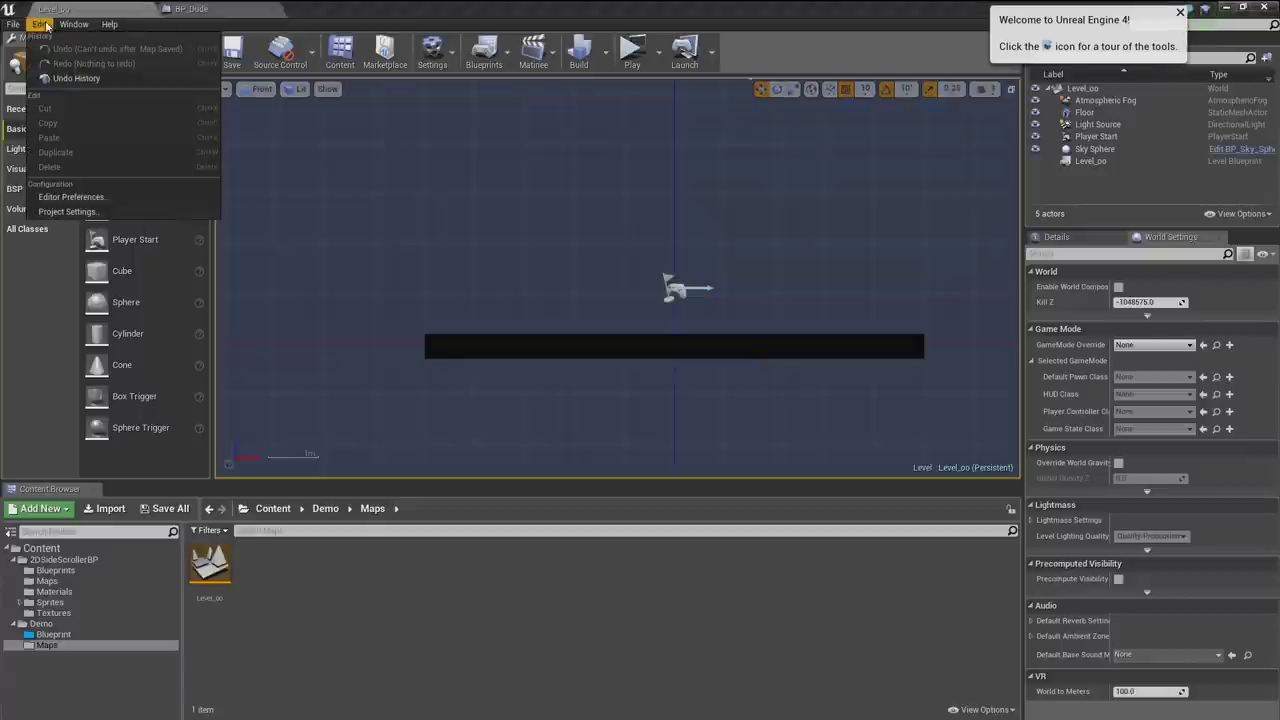
In Maps & Modes, set both Game Default Map and Editor Startup Map to /Game/Demo/Maps/Level_oo.
click(66, 212)
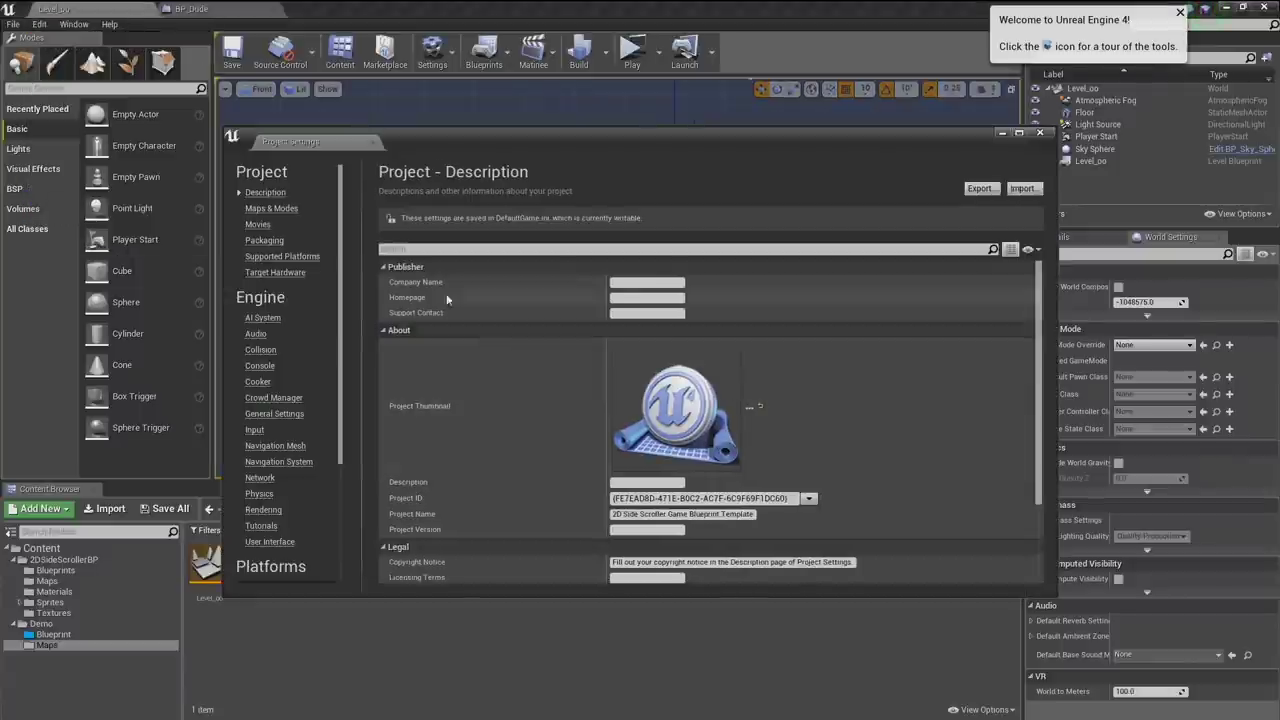
click(267, 210)
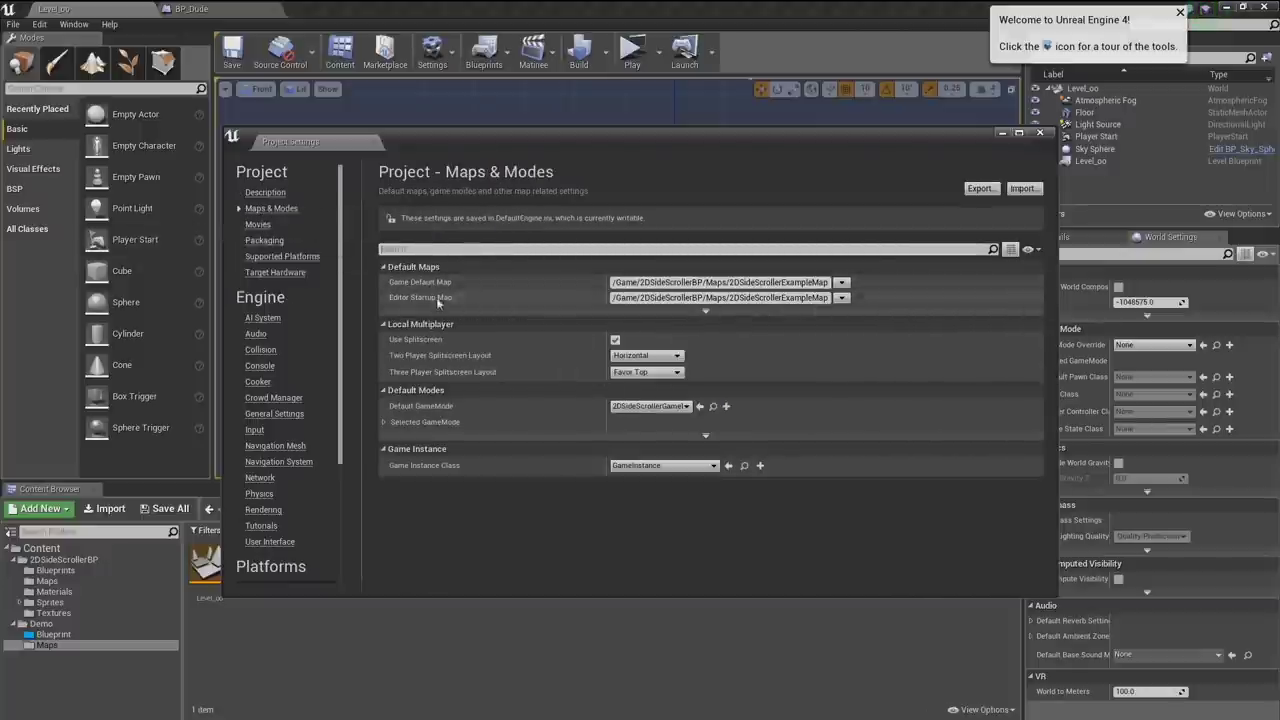
click(845, 285)
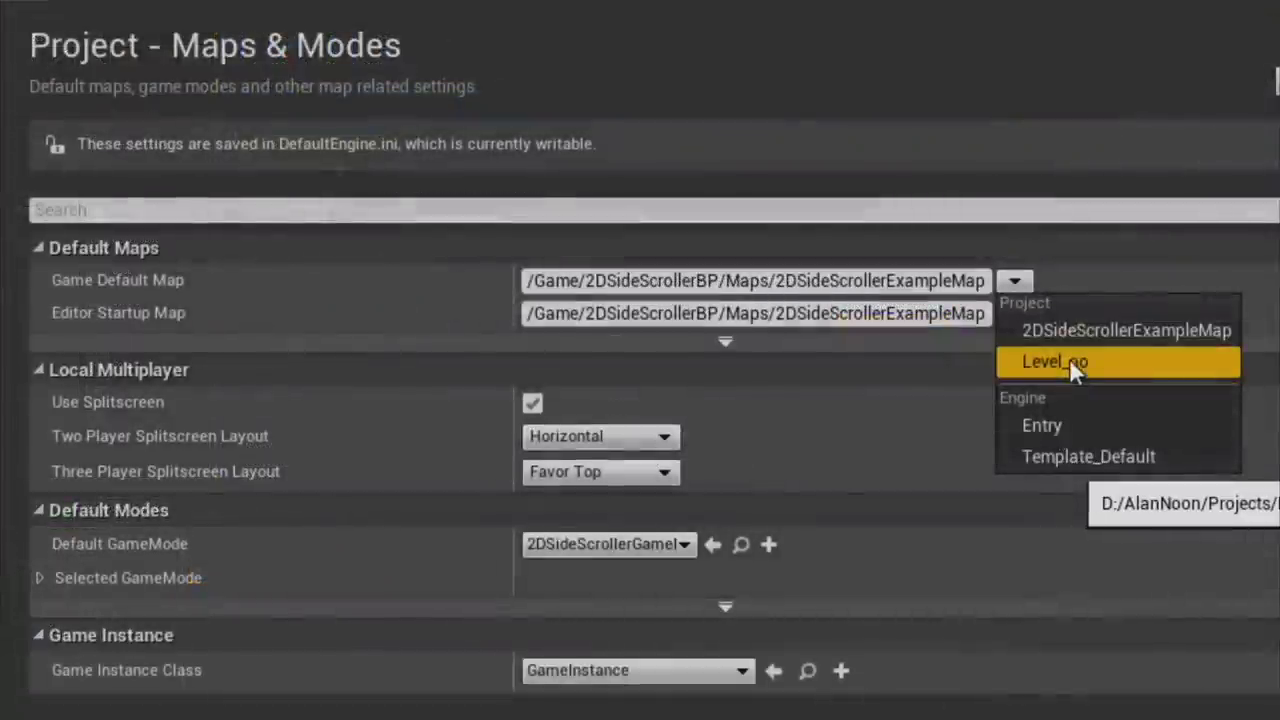
click(1068, 363)
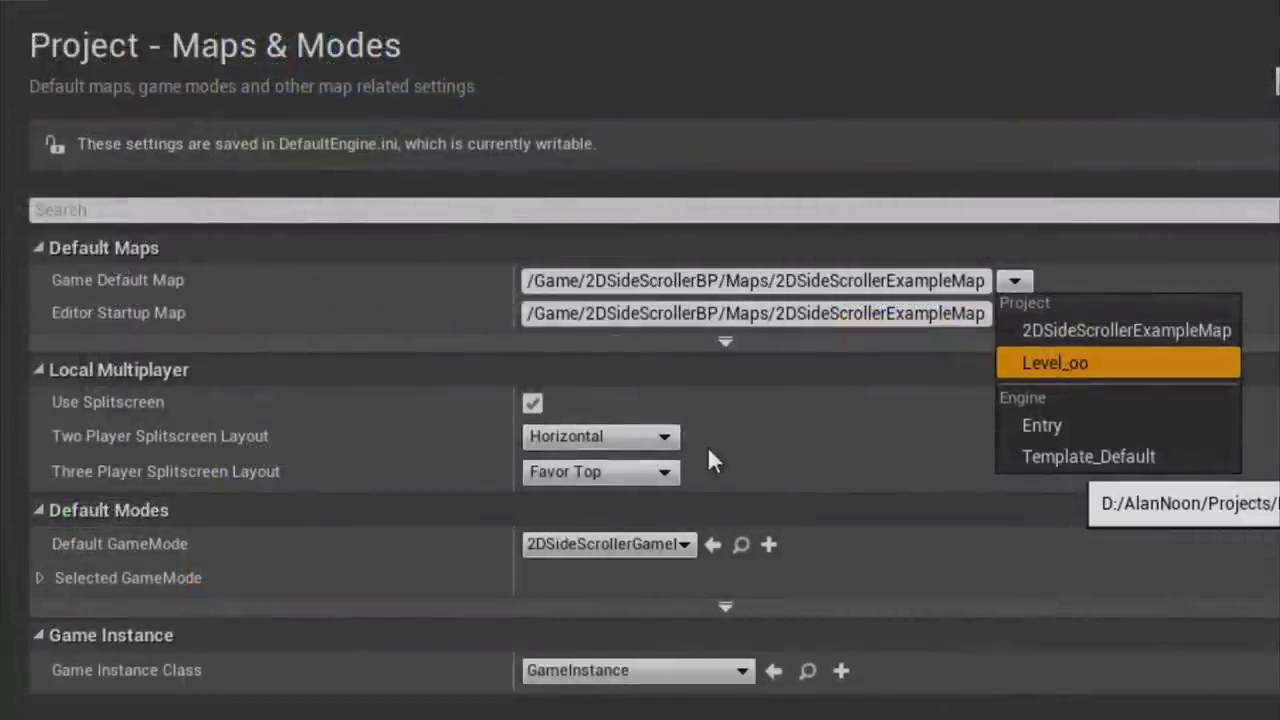
click(1020, 314)
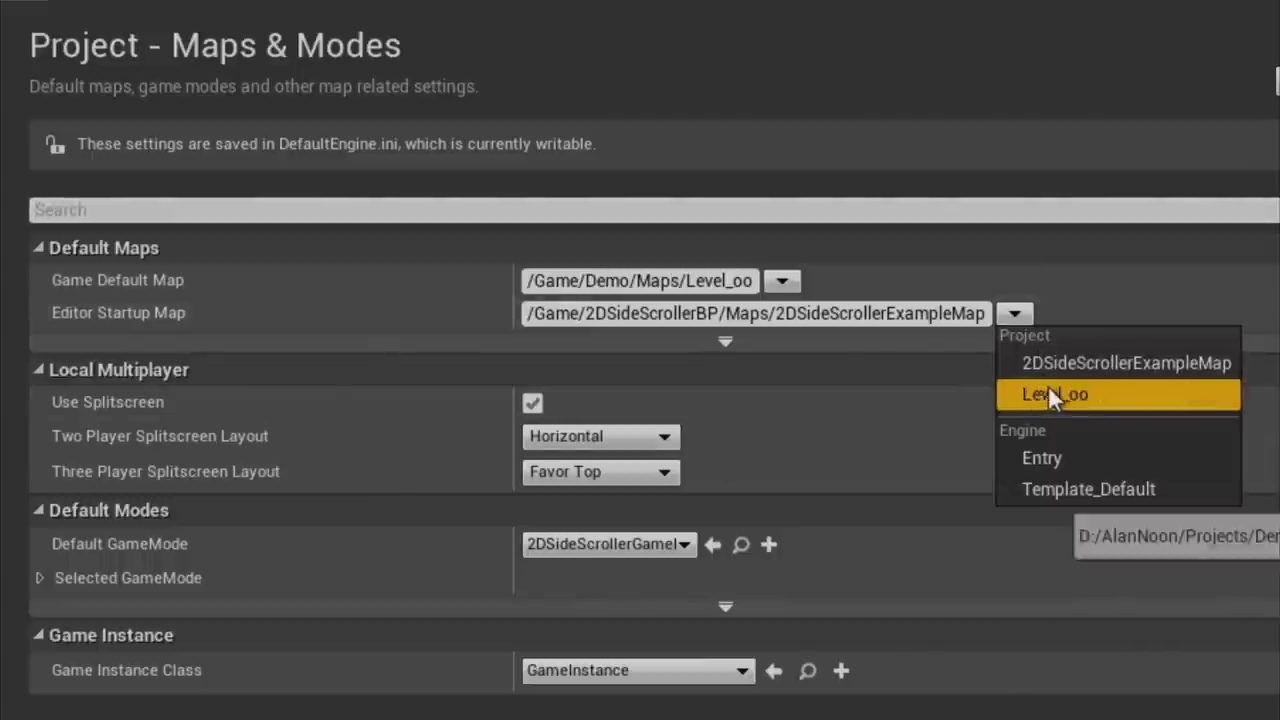
key(Return)
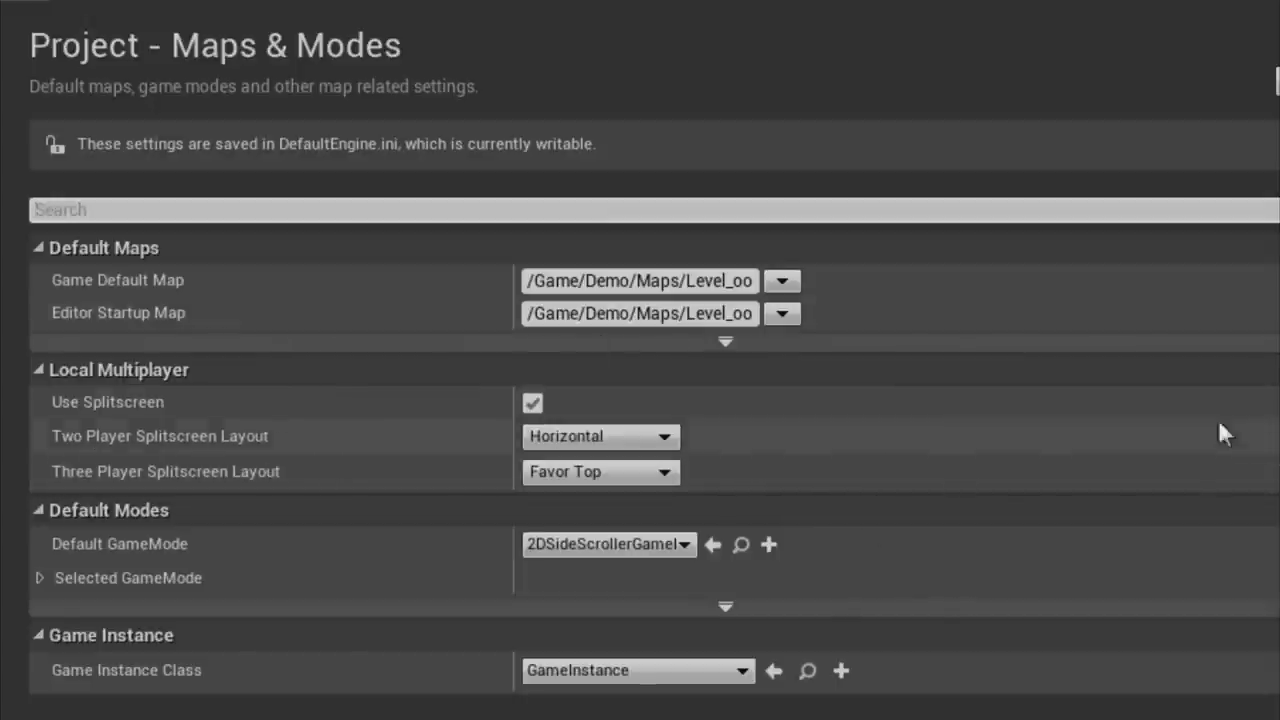
click(36, 209)
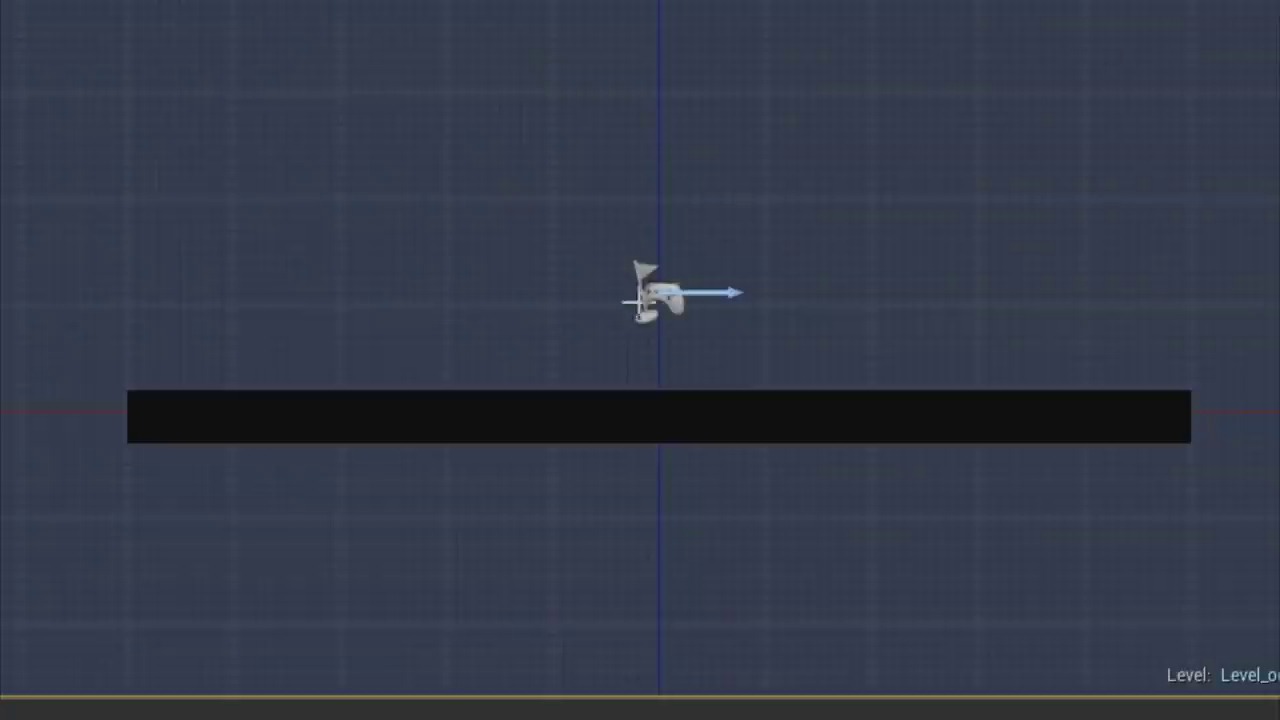
click(640, 50)
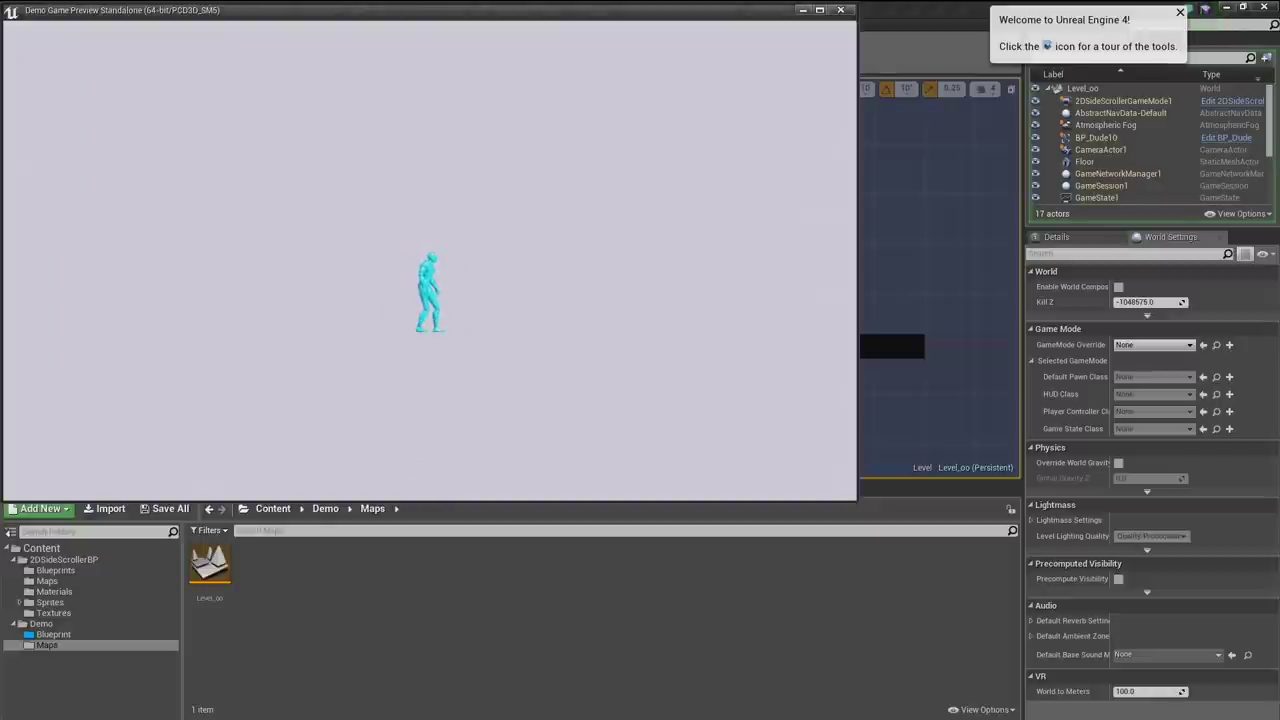
key(Escape)
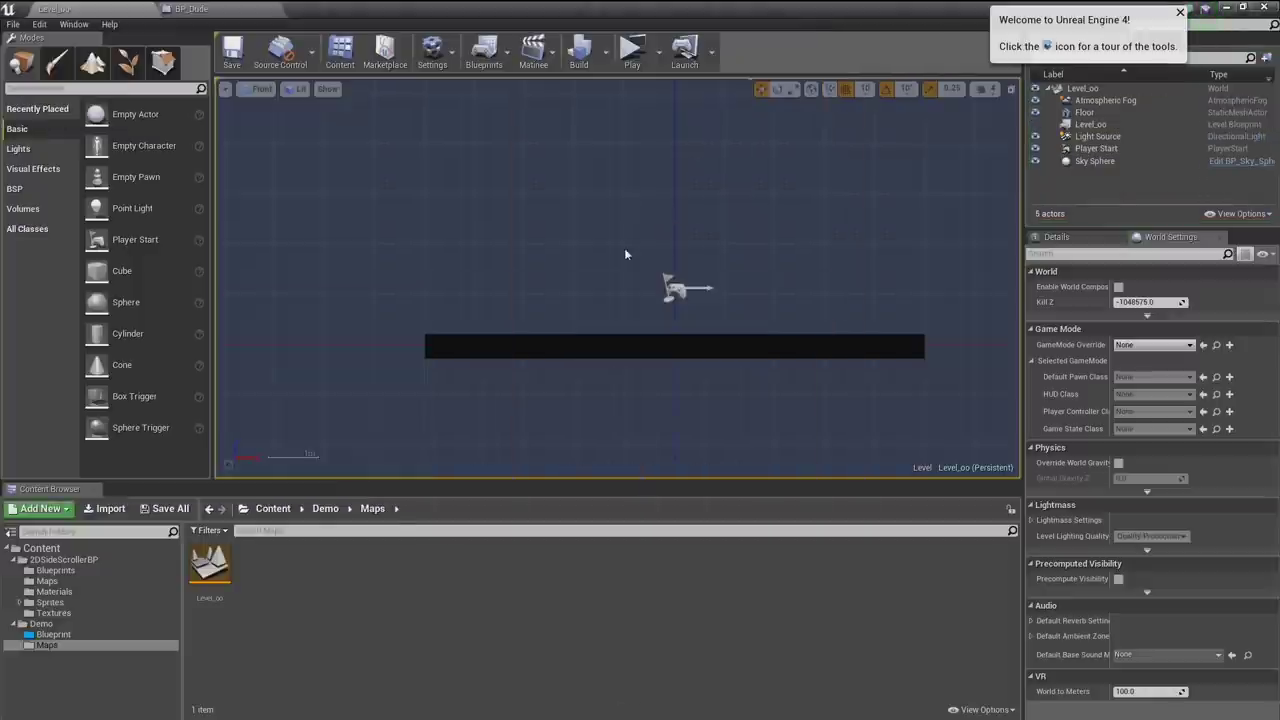
Create a new folder named Sprites inside the Demo folder.
click(42, 624)
right_click(44, 628)
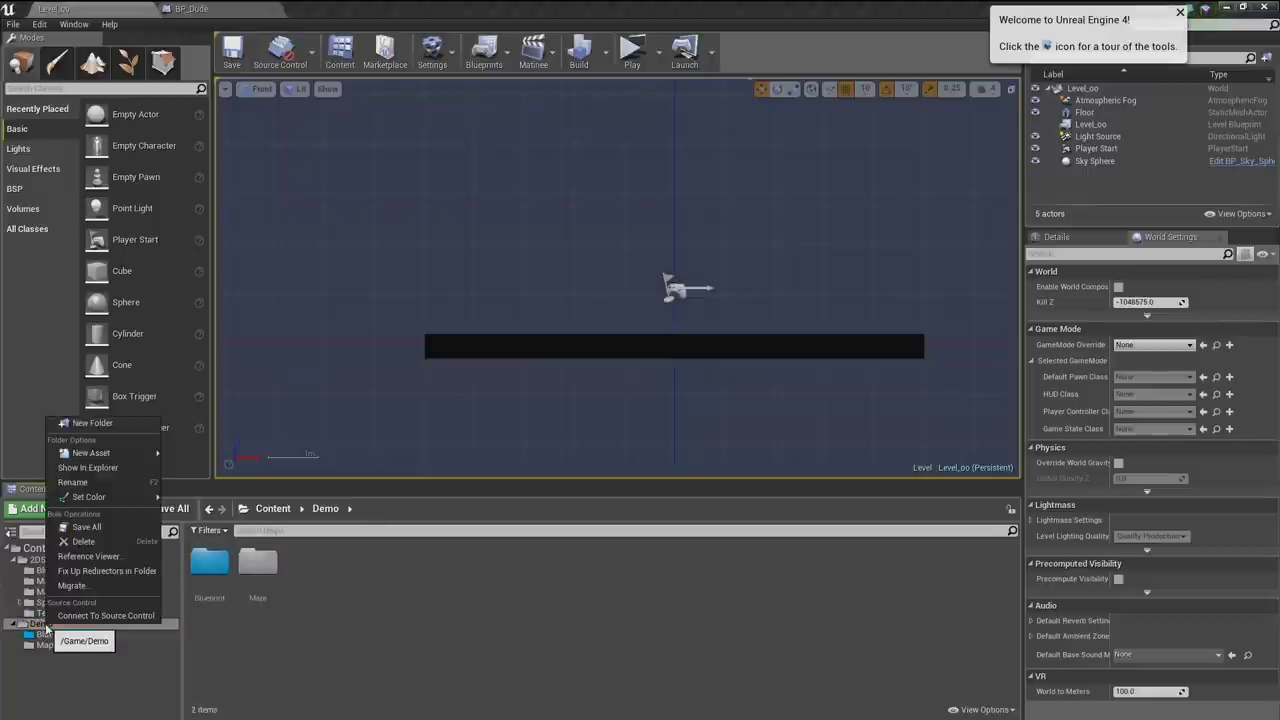
click(92, 428)
text(Sprites)
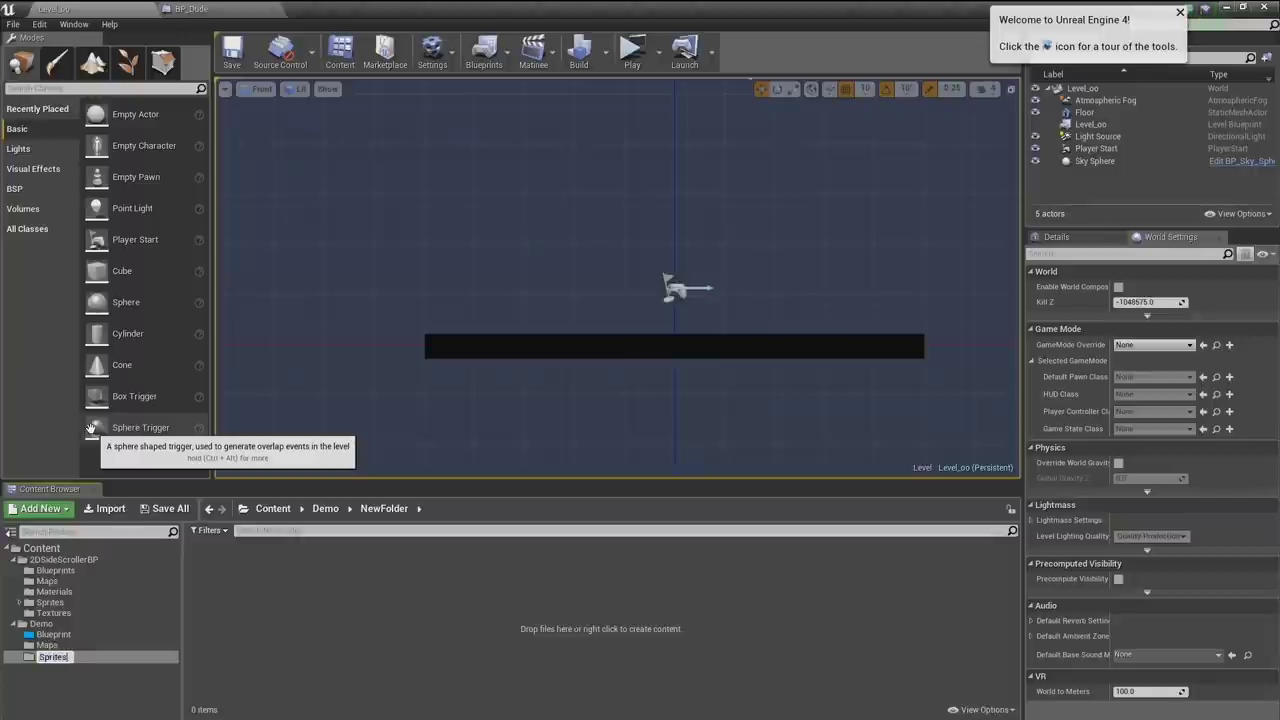
key(Return)
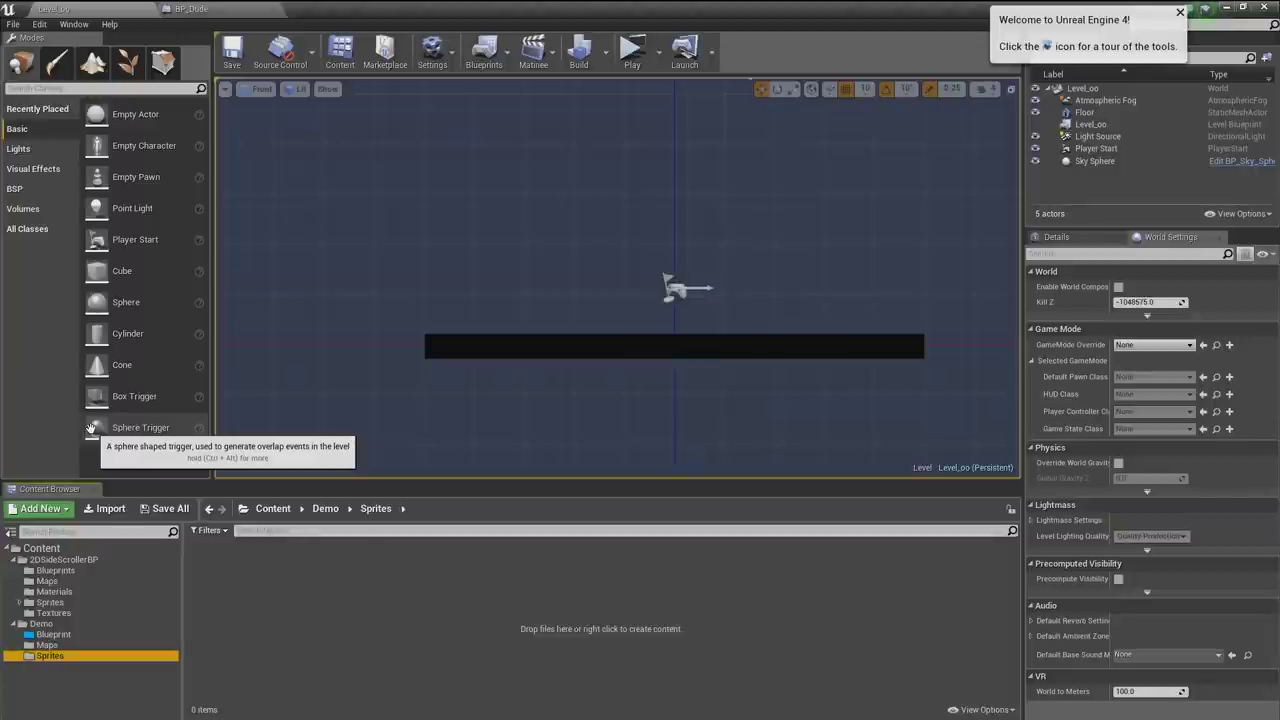
Create a Character folder inside the Sprites folder.
right_click(96, 658)
mouse_move(147, 488)
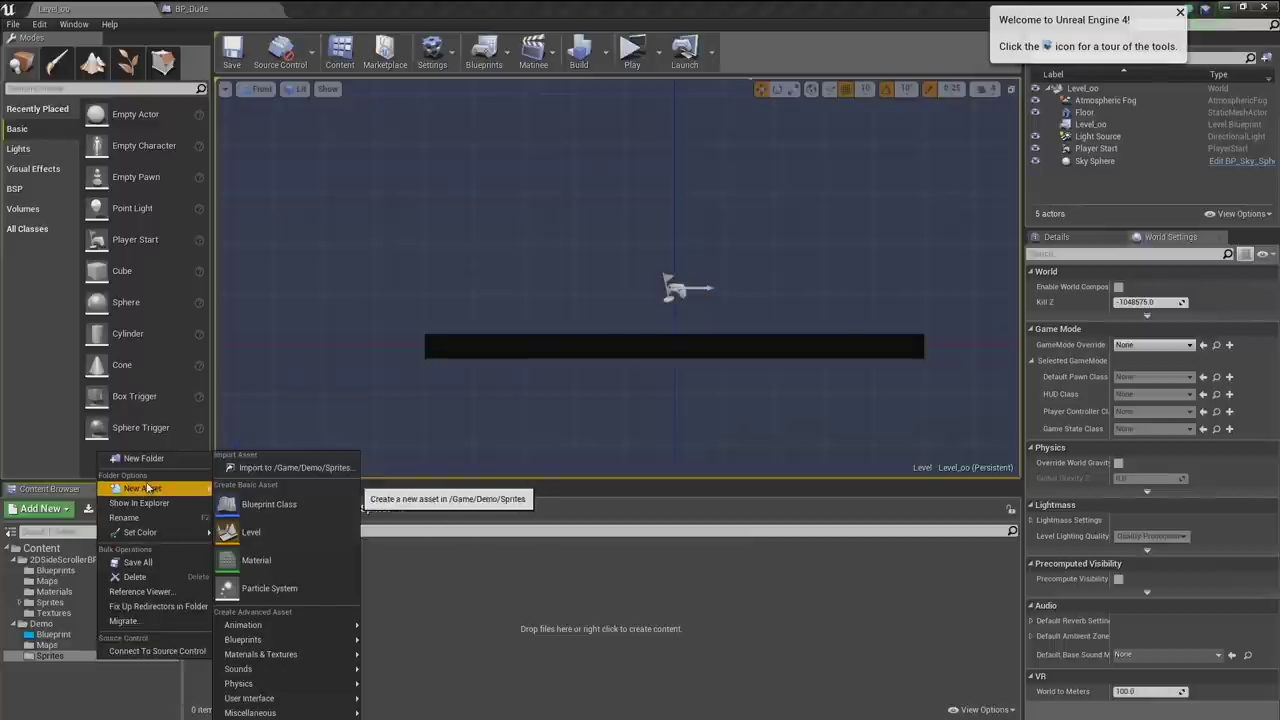
click(144, 460)
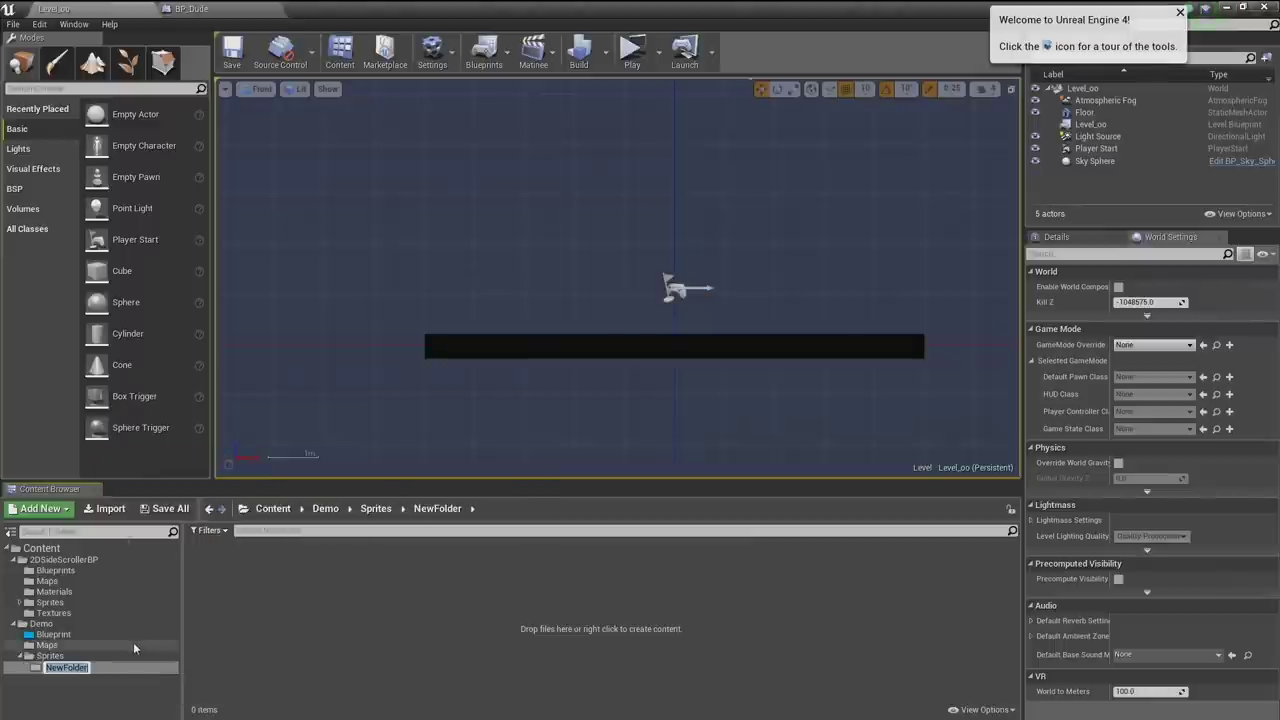
text(Character)
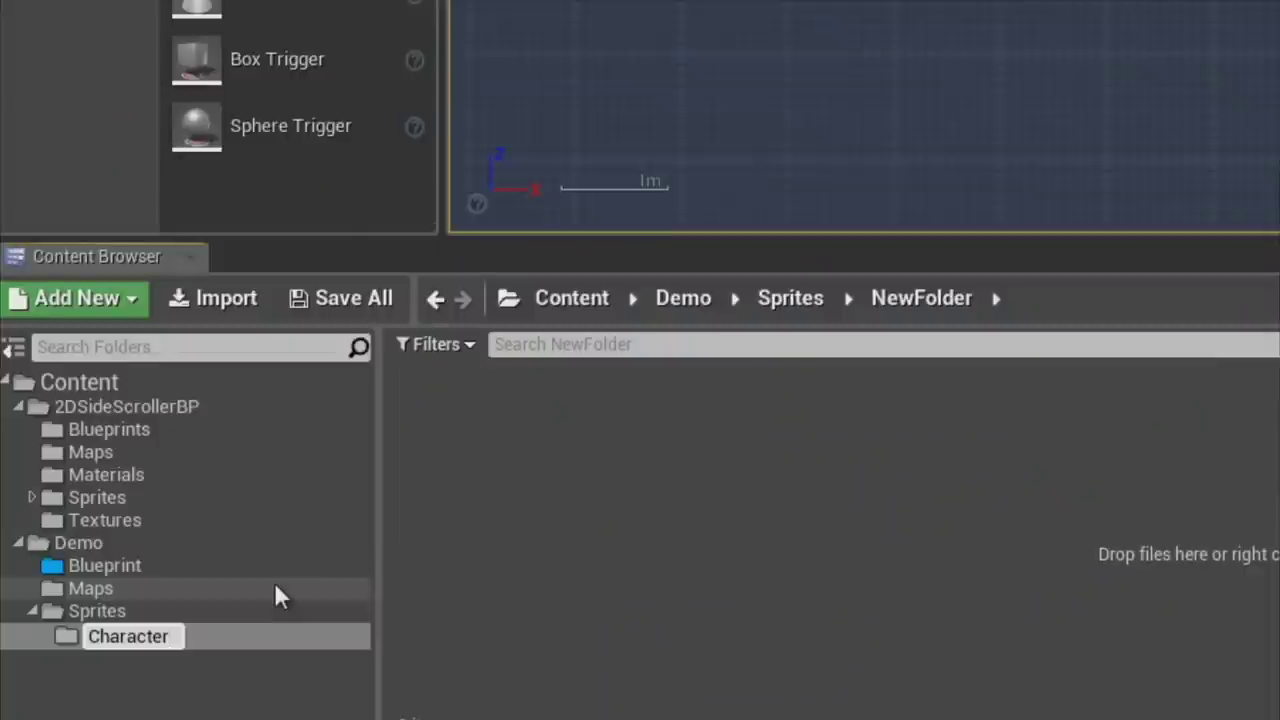
key(Return)
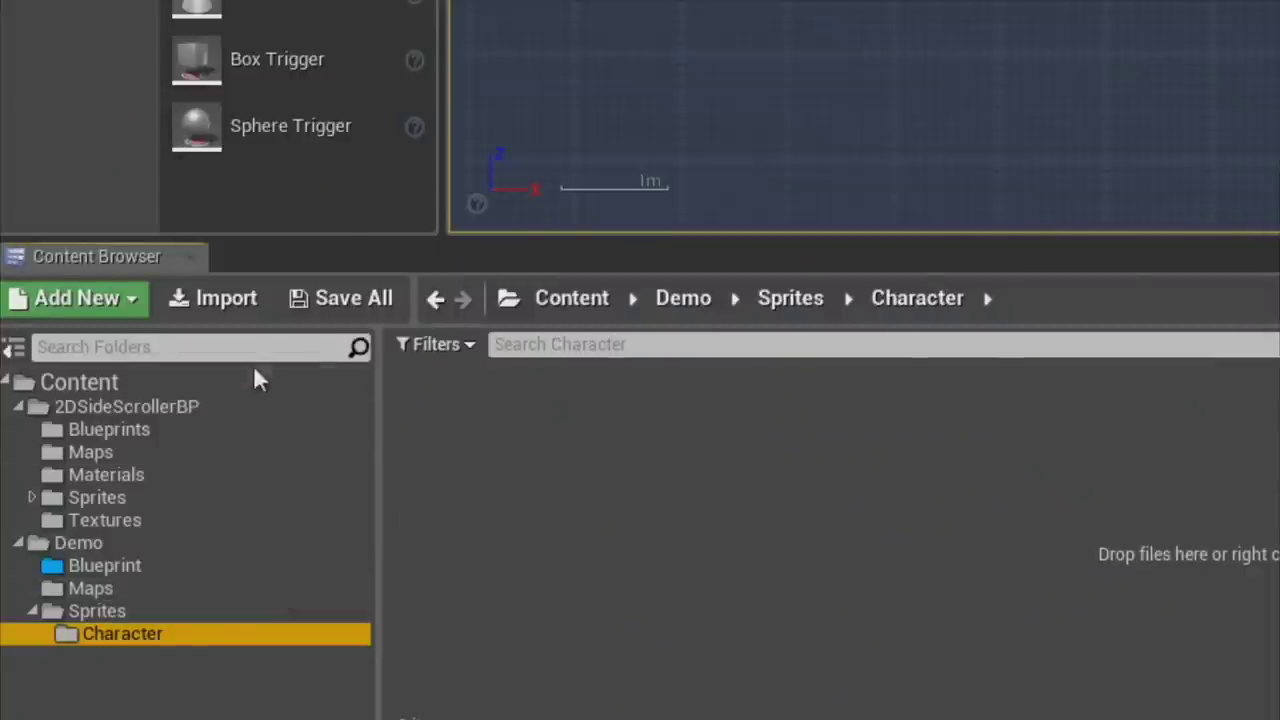